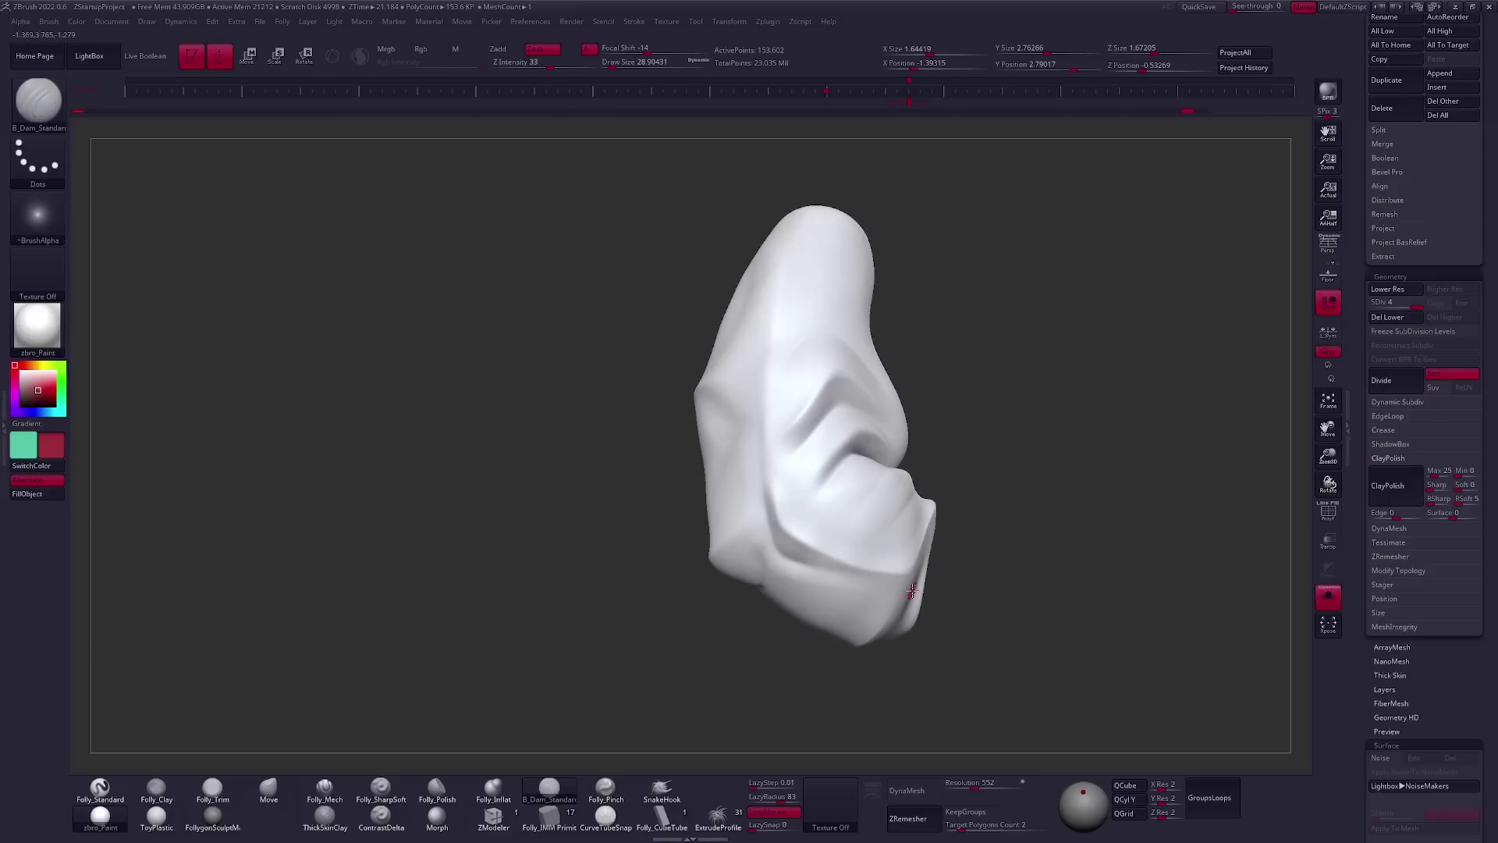
Apply the surface noise to the raised arm's sleeve mesh and even it out with ClayPolish
right_drag(733, 532, 794, 221)
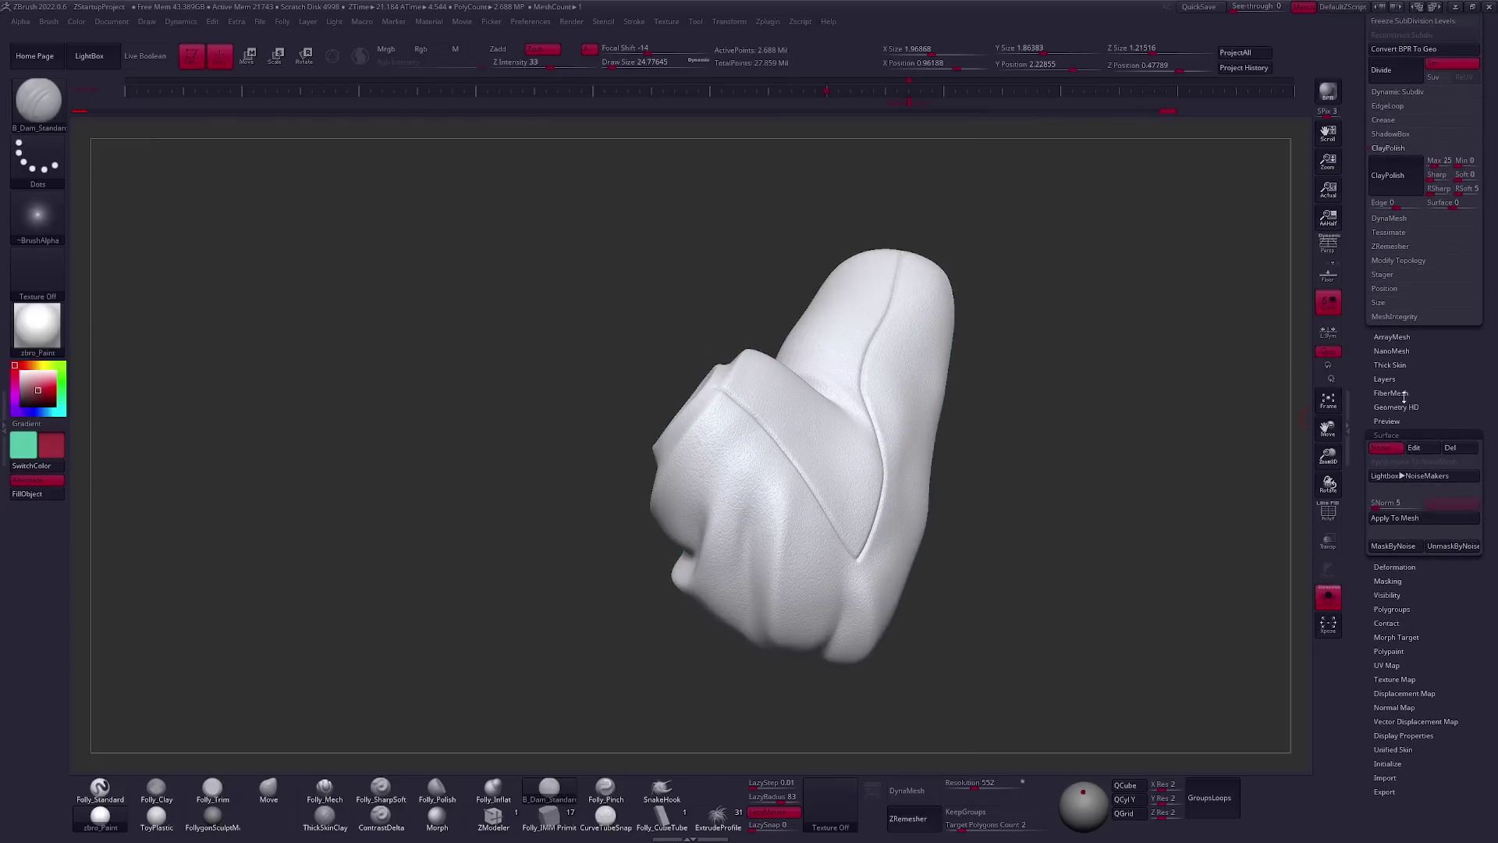
click(1394, 517)
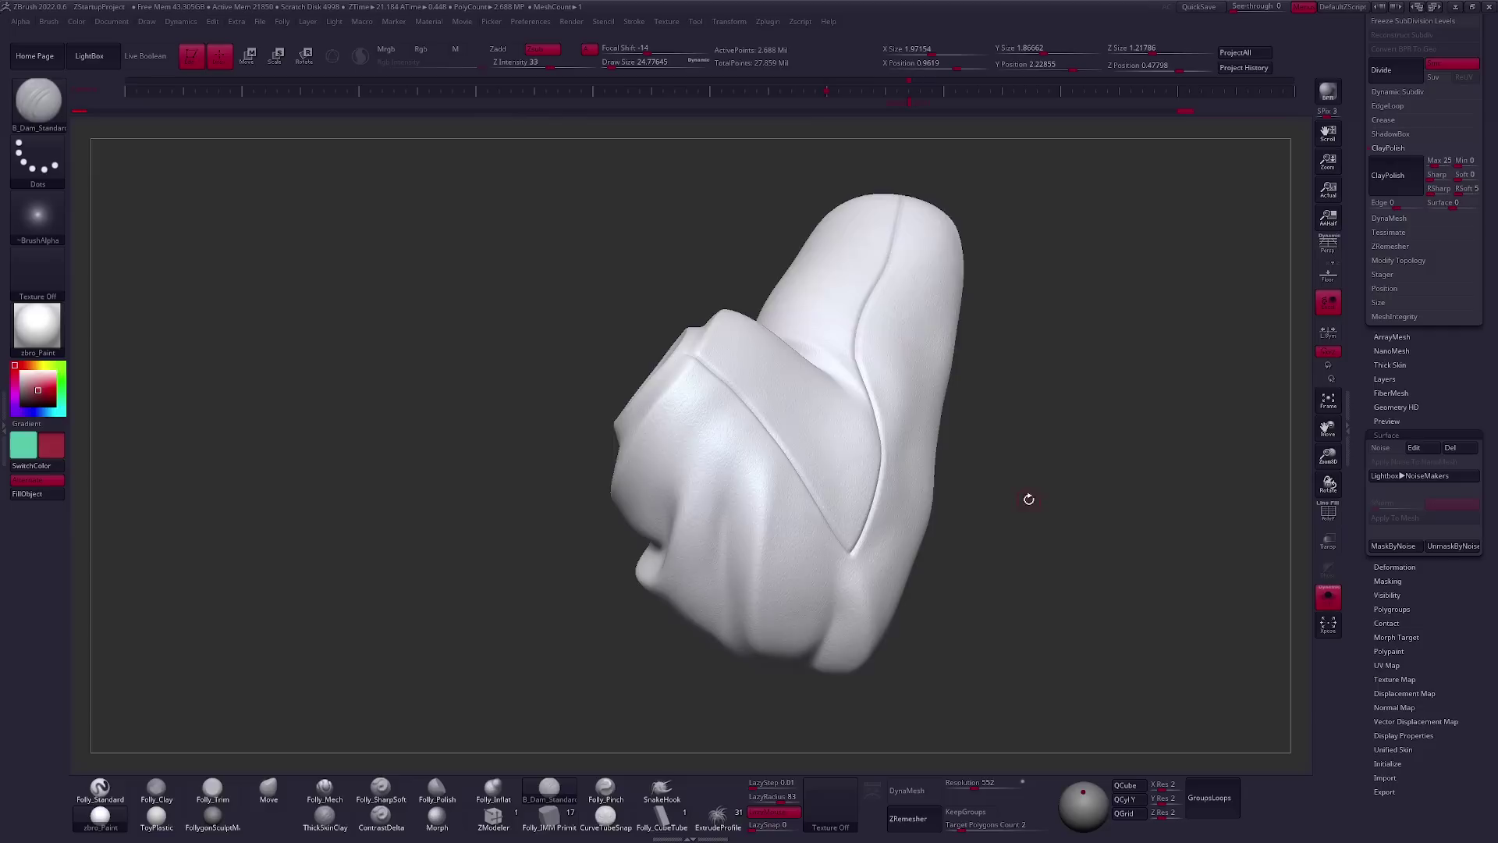
click(1409, 194)
drag(1076, 437, 1113, 471)
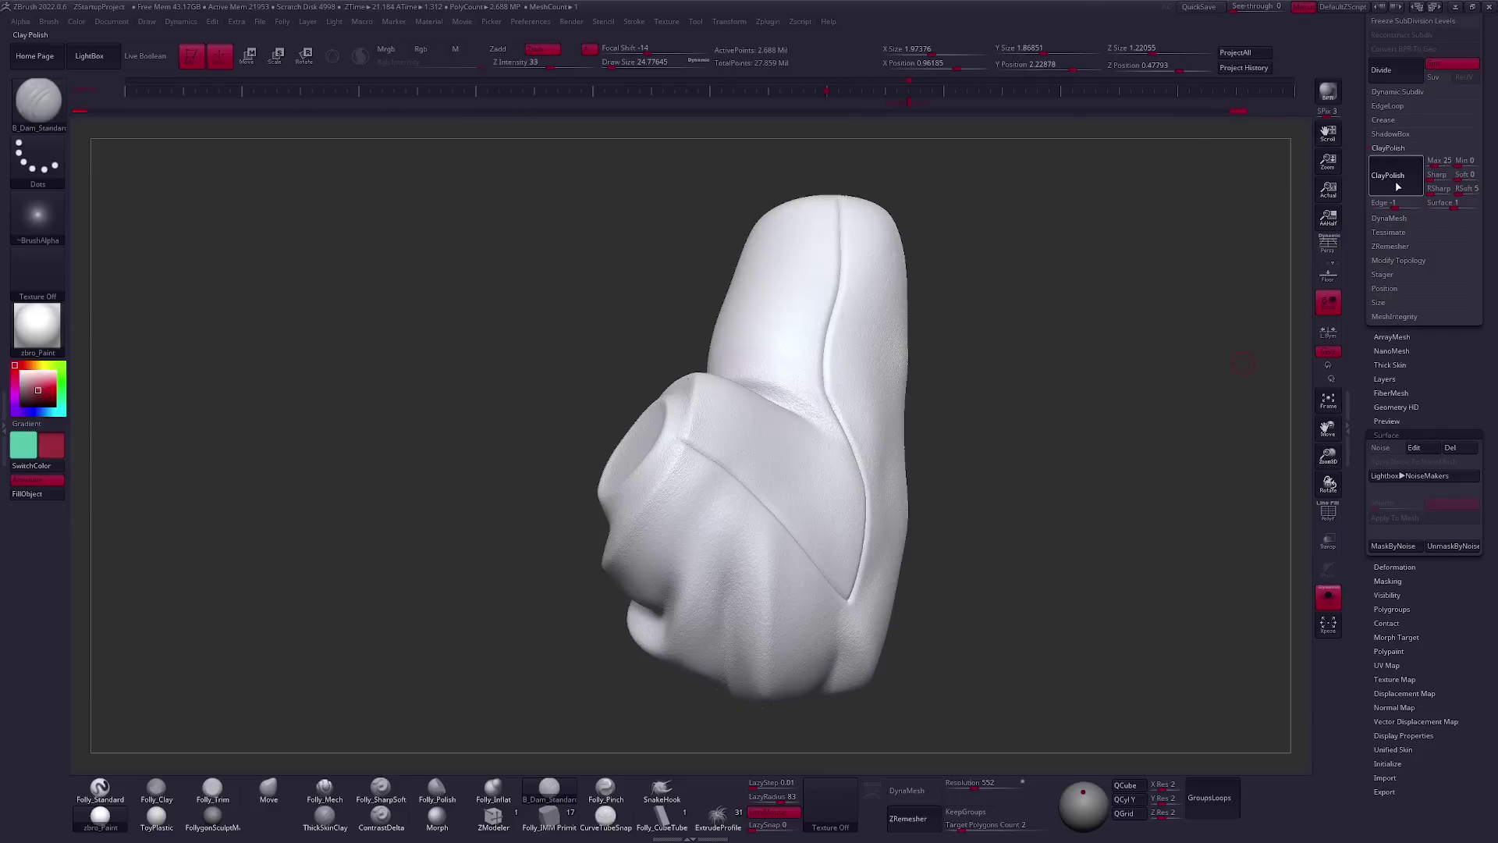
Set up surface noise for the lowered arm's sleeve, apply it to the mesh and run ClayPolish
drag(1074, 468, 971, 761)
click(909, 790)
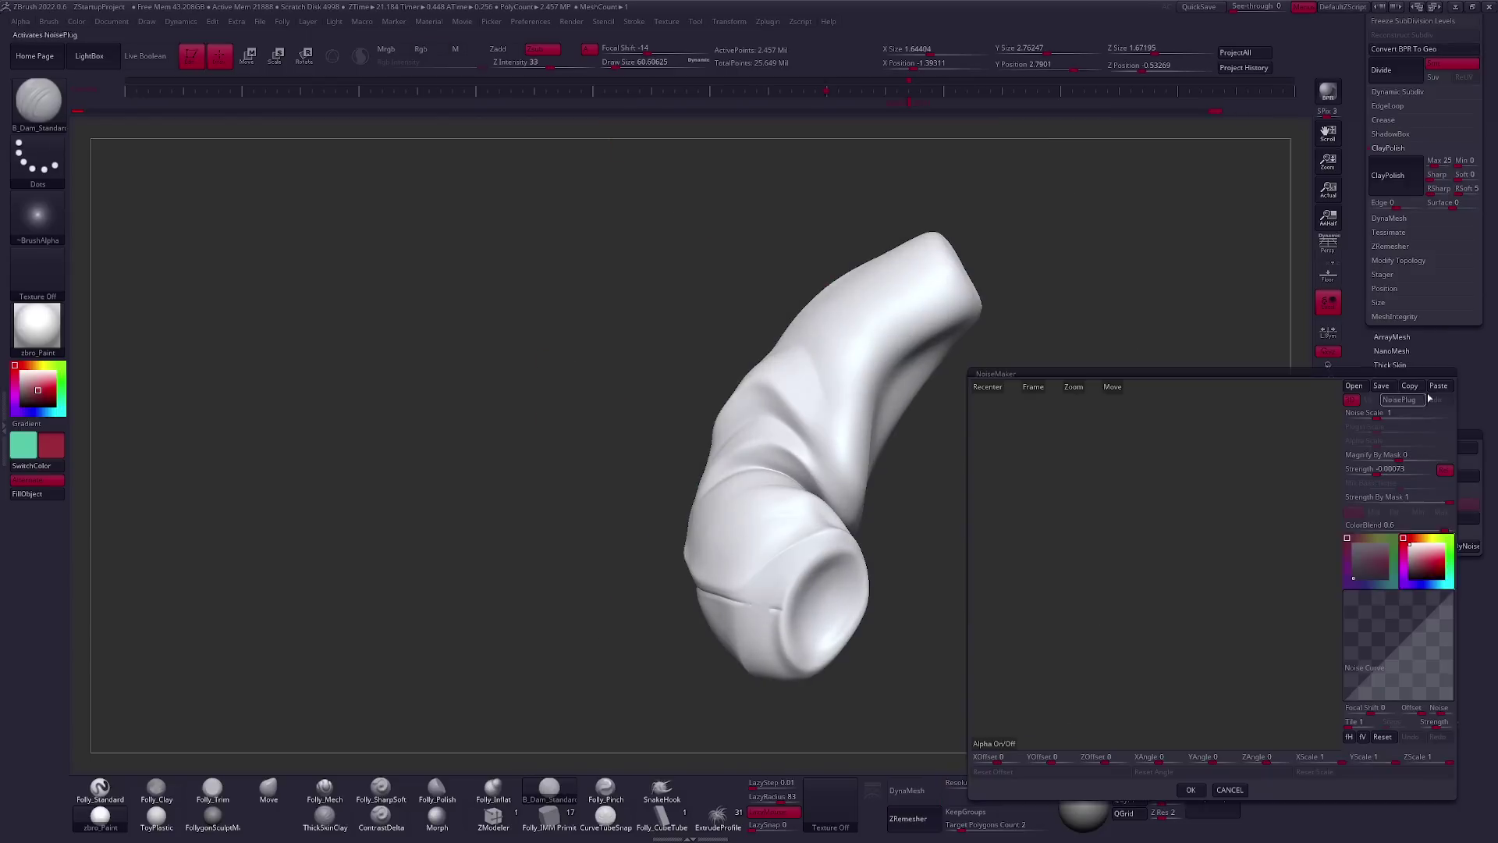
click(1392, 519)
click(1396, 187)
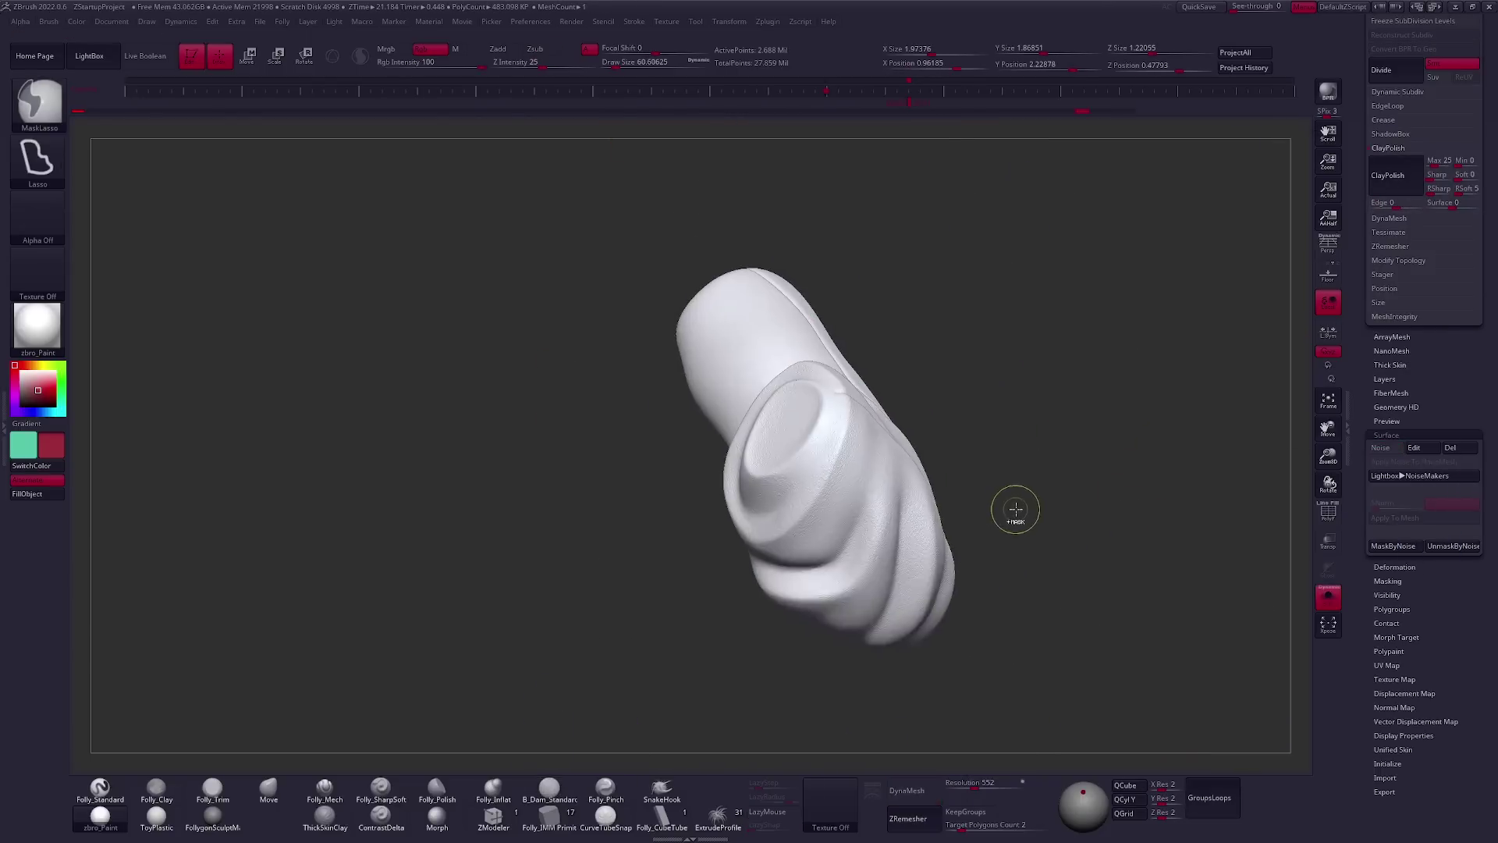
Re-carve the long seam and the seam toward the cuff on the lowered arm's sleeve with the B_Dam_Standard brush
drag(1144, 462, 1094, 478)
ctrl+shift+click(1095, 479)
alt+click(745, 610)
ctrl+right_drag(746, 609, 718, 493)
right_drag(822, 498, 724, 269)
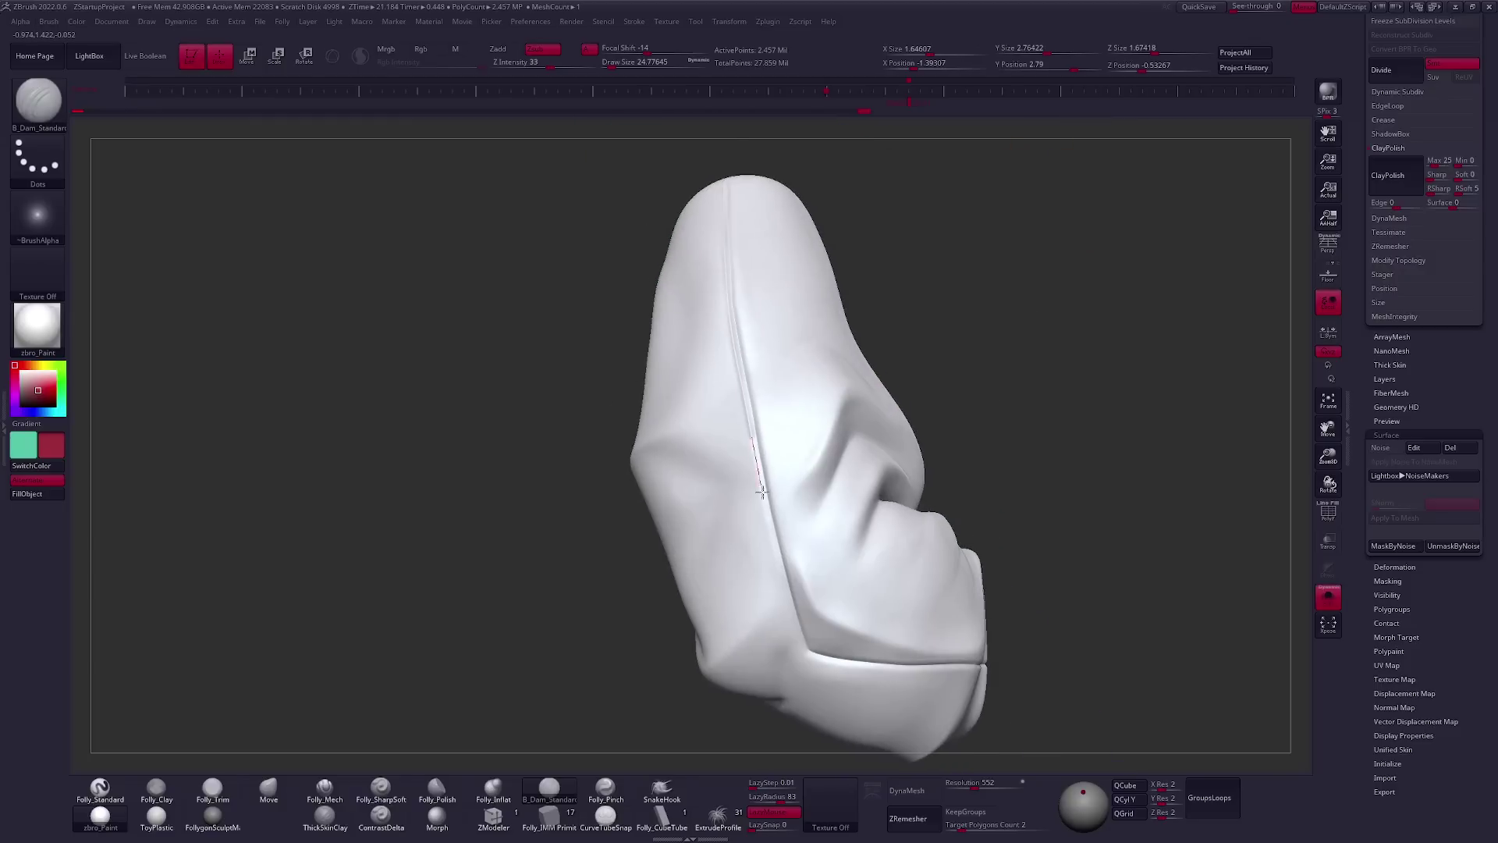
right_drag(826, 696, 835, 537)
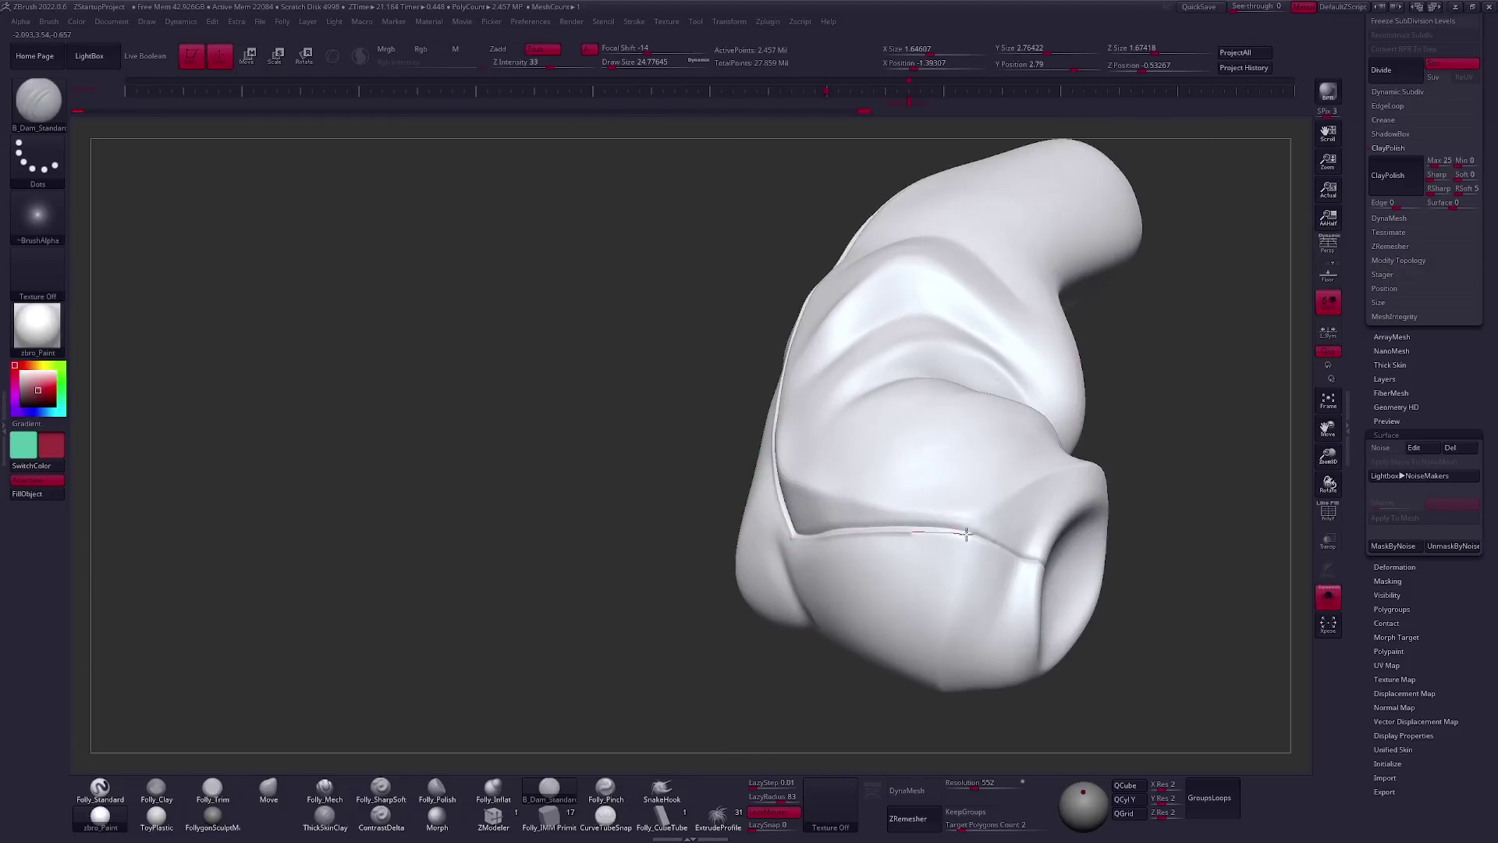
right_drag(1086, 578, 959, 285)
Select the raised arm's sleeve and deepen its curved seam and cuff seam with the B_Dam_Standard brush
alt+click(877, 555)
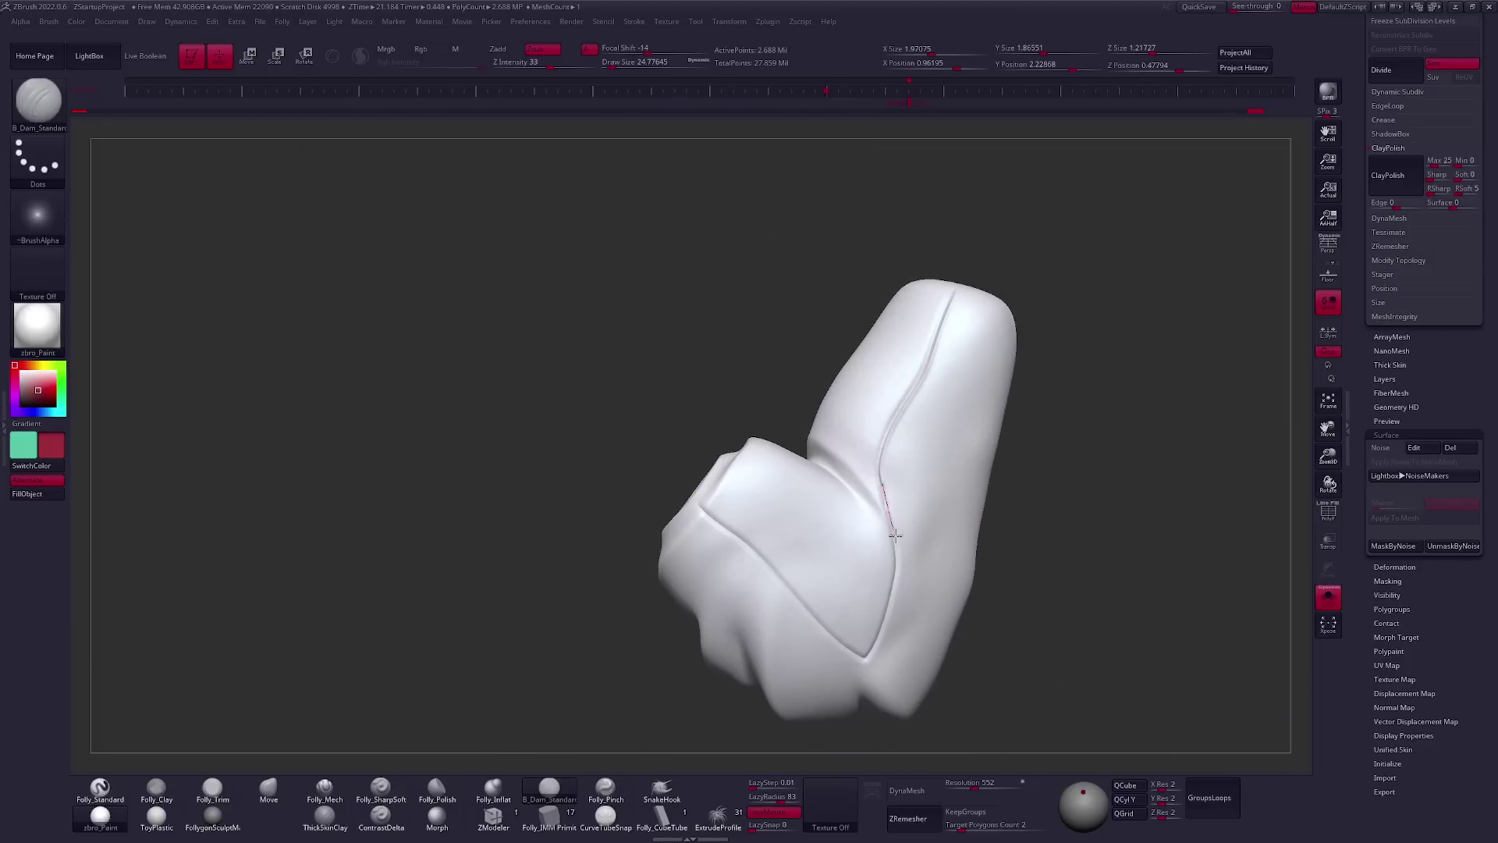
right_drag(847, 702, 969, 549)
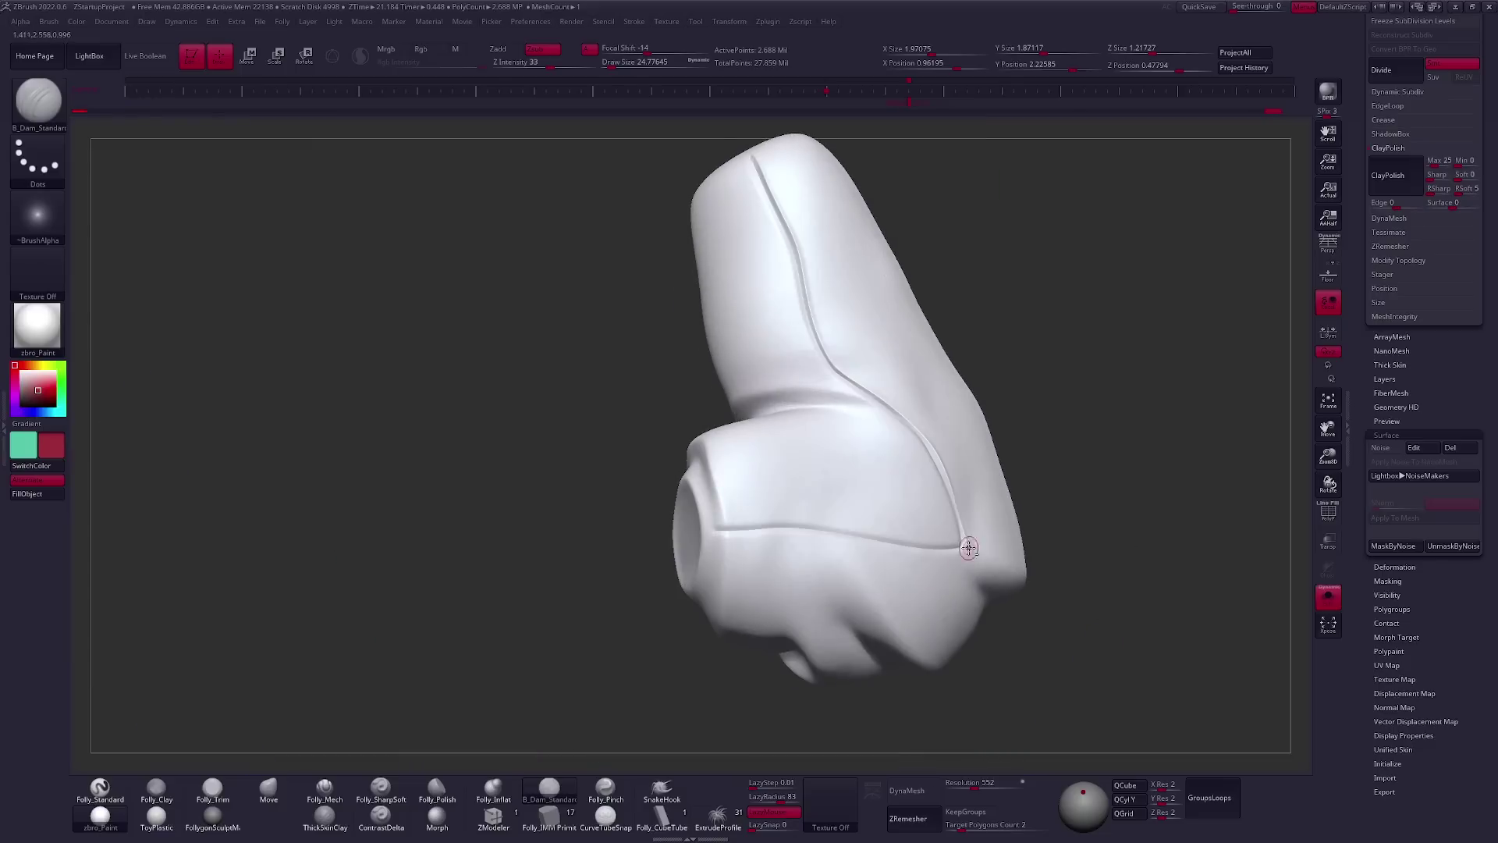
right_drag(649, 538, 918, 489)
Carve the shoulder and side seams of the green jacket body with the B_Dam_Standard brush, isolating it for the underarm seam
drag(738, 573, 828, 425)
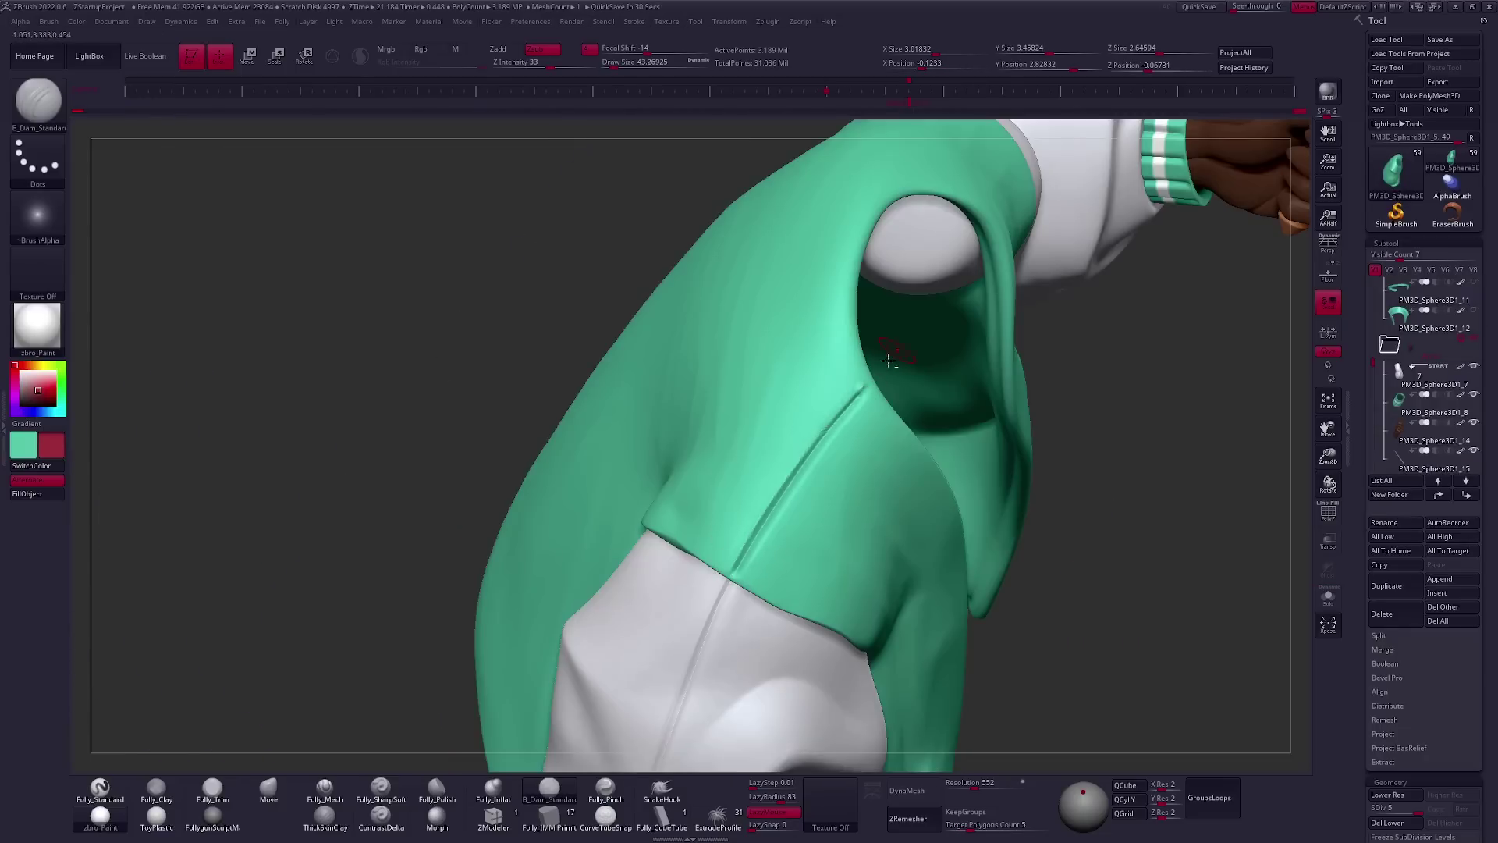
right_drag(890, 361, 785, 475)
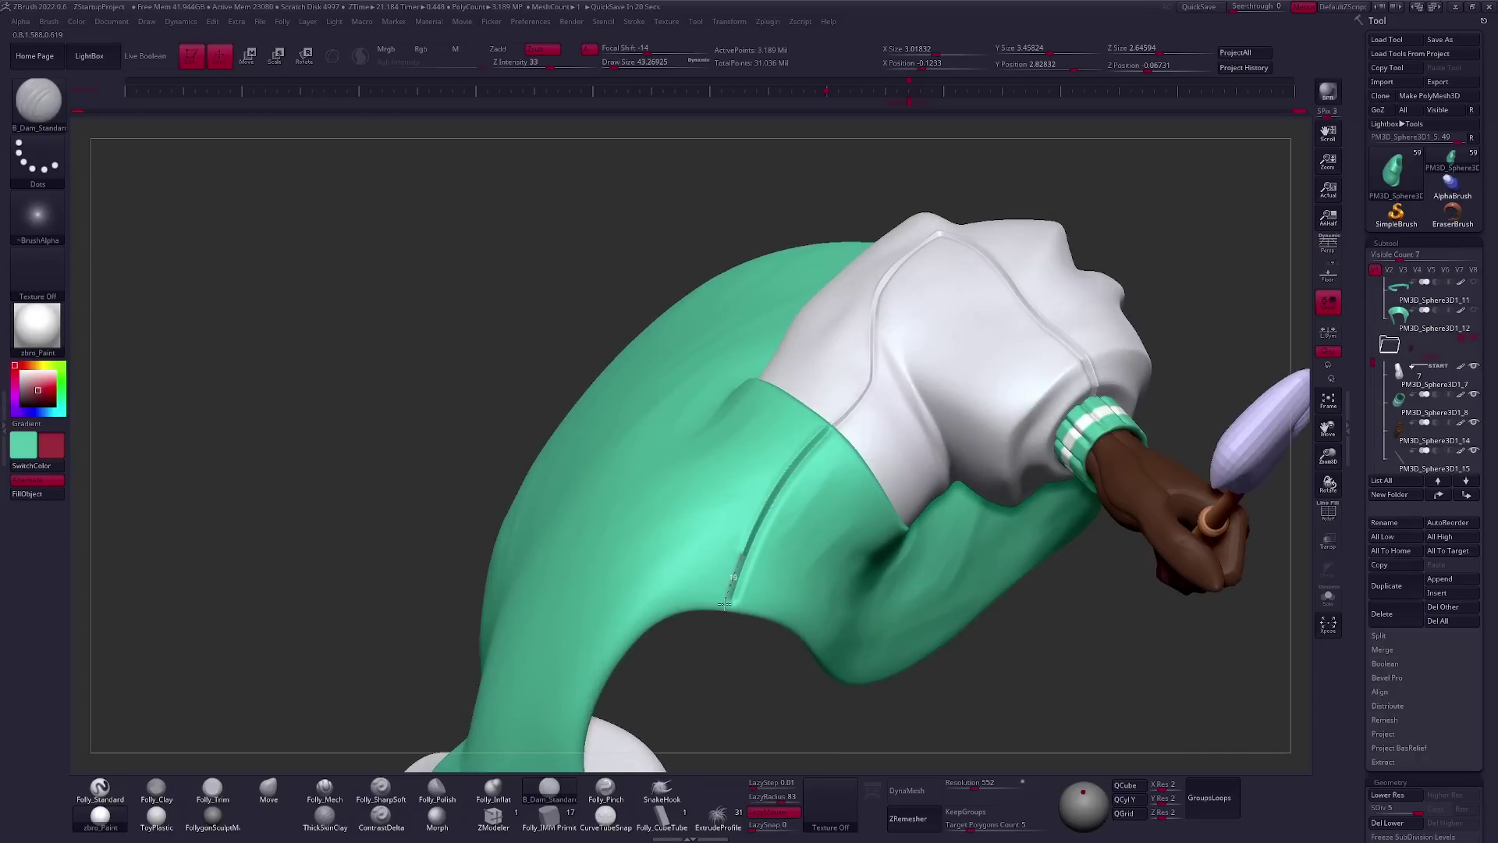
key(f)
right_drag(886, 552, 915, 697)
click(1327, 596)
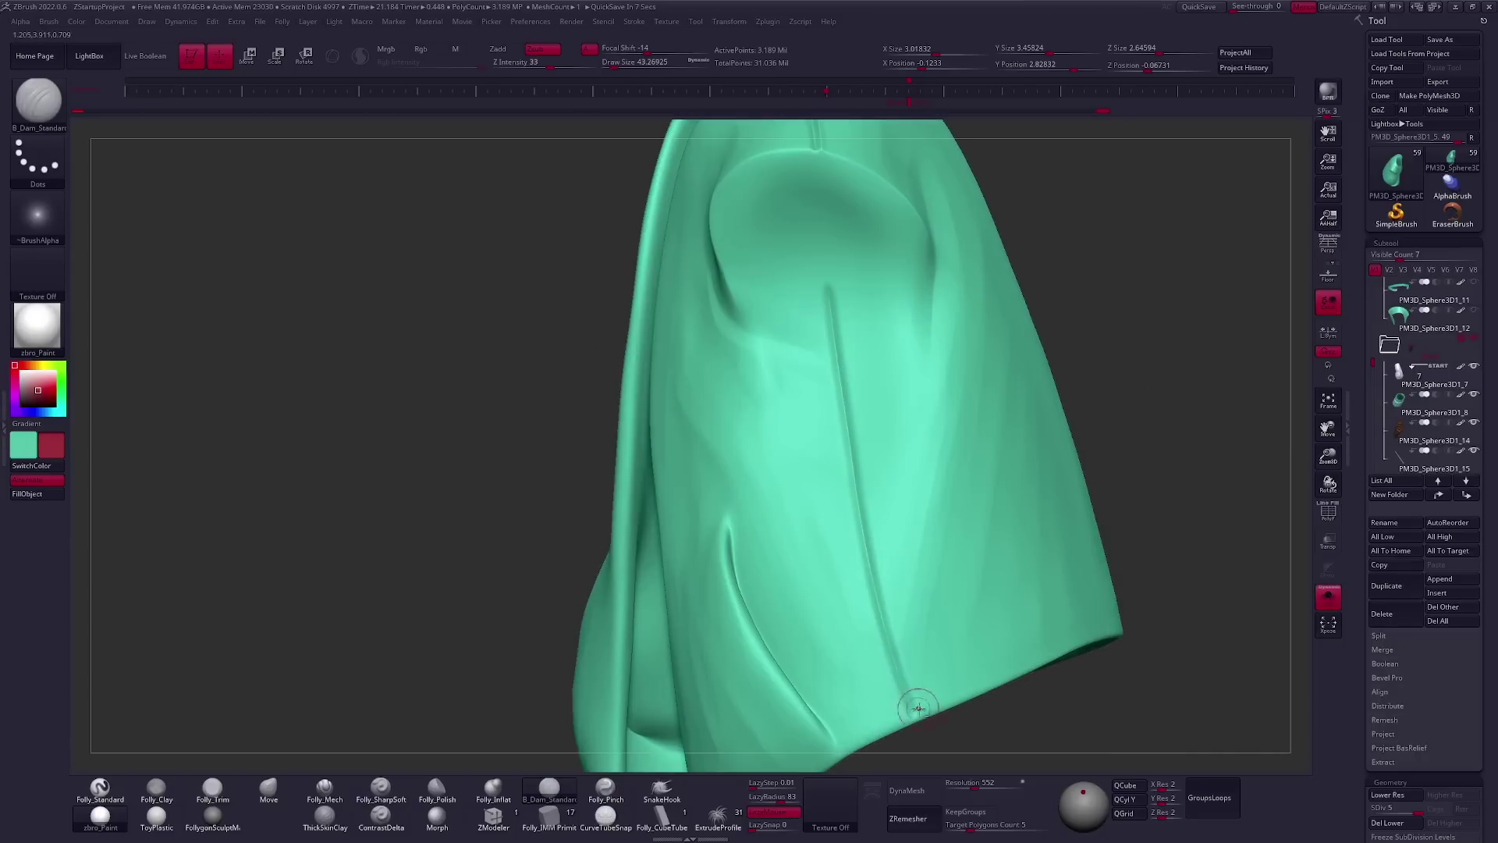
drag(866, 495, 842, 328)
mouse_move(842, 328)
right_down()
mouse_move(812, 484)
mouse_move(846, 568)
right_up()
alt+right_drag(851, 264, 819, 629)
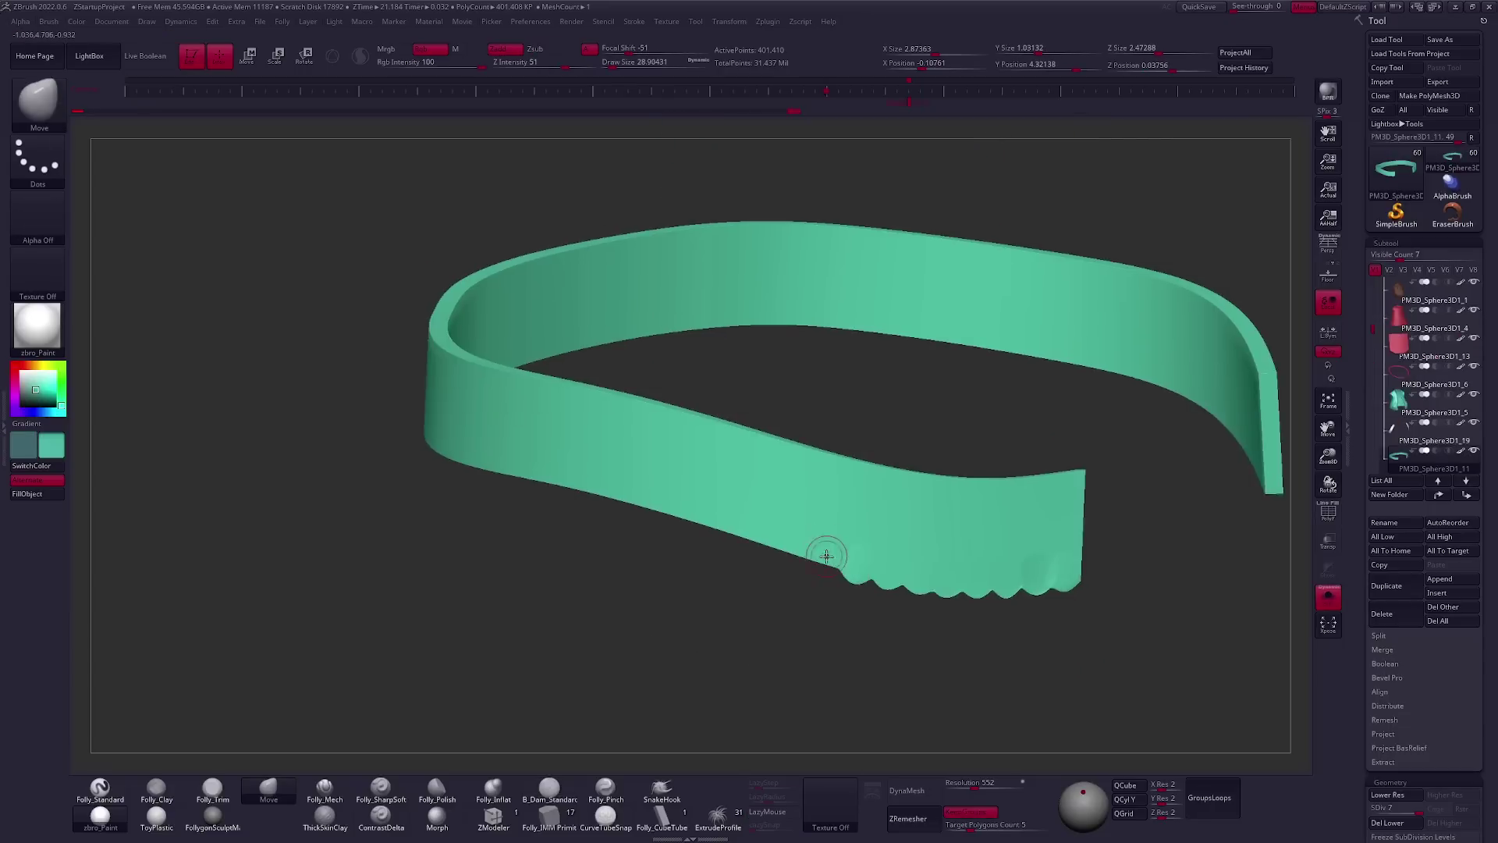
Scallop the lower edge of the jacket's hem band and carve vertical rib grooves along it with the B_Dam_Standard brush
mouse_move(819, 551)
right_down()
mouse_move(898, 539)
mouse_move(823, 530)
mouse_move(921, 516)
mouse_move(665, 568)
mouse_move(611, 616)
mouse_move(675, 575)
mouse_move(640, 546)
mouse_move(592, 458)
mouse_move(677, 599)
right_up()
key(d)
key(b)
key(d)
key(s)
mouse_move(625, 440)
right_down()
mouse_move(686, 570)
mouse_move(719, 595)
mouse_move(731, 587)
mouse_move(654, 441)
right_up()
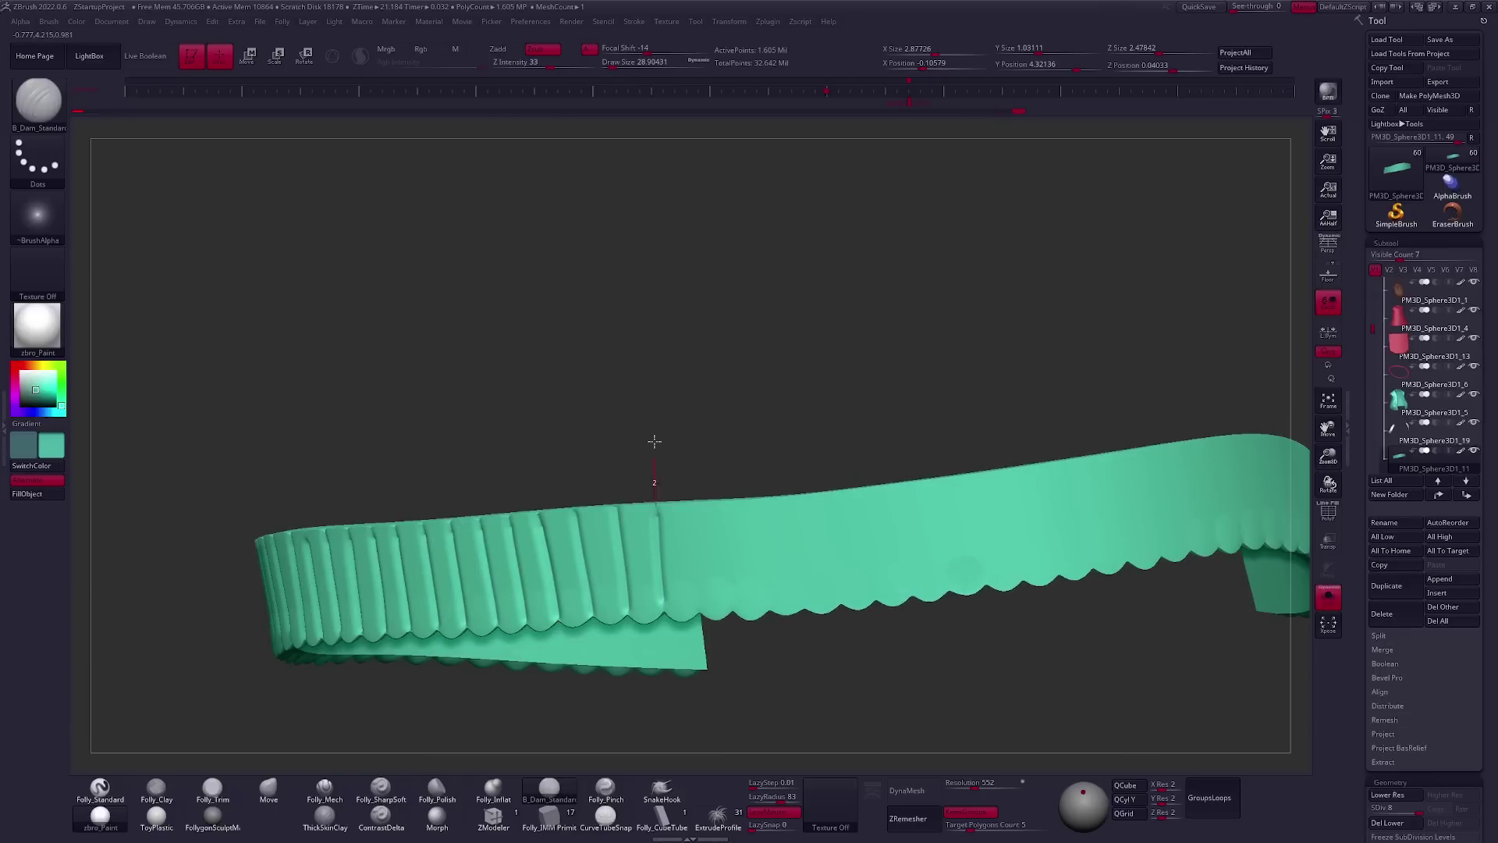
right_drag(767, 584, 686, 489)
key(c)
mouse_move(646, 408)
right_down()
mouse_move(694, 468)
mouse_move(741, 474)
mouse_move(749, 525)
mouse_move(692, 508)
mouse_move(719, 488)
right_up()
mouse_move(586, 764)
right_down()
mouse_move(659, 636)
mouse_move(666, 652)
right_up()
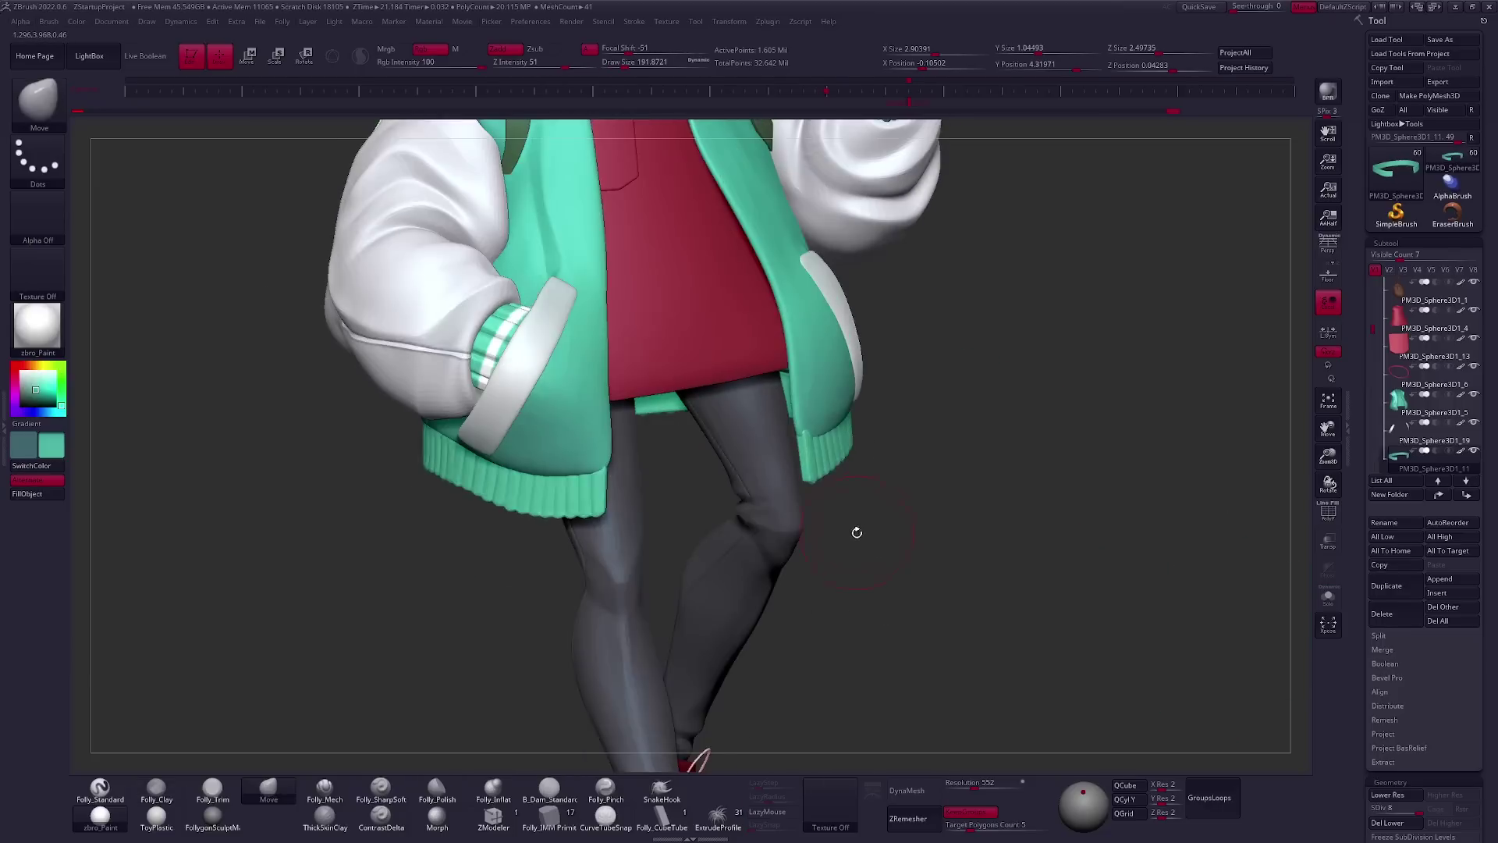
Paint a white stripe along the middle of the ribbed hem band with the Standard brush
key(b)
key(s)
key(t)
right_drag(566, 563, 614, 574)
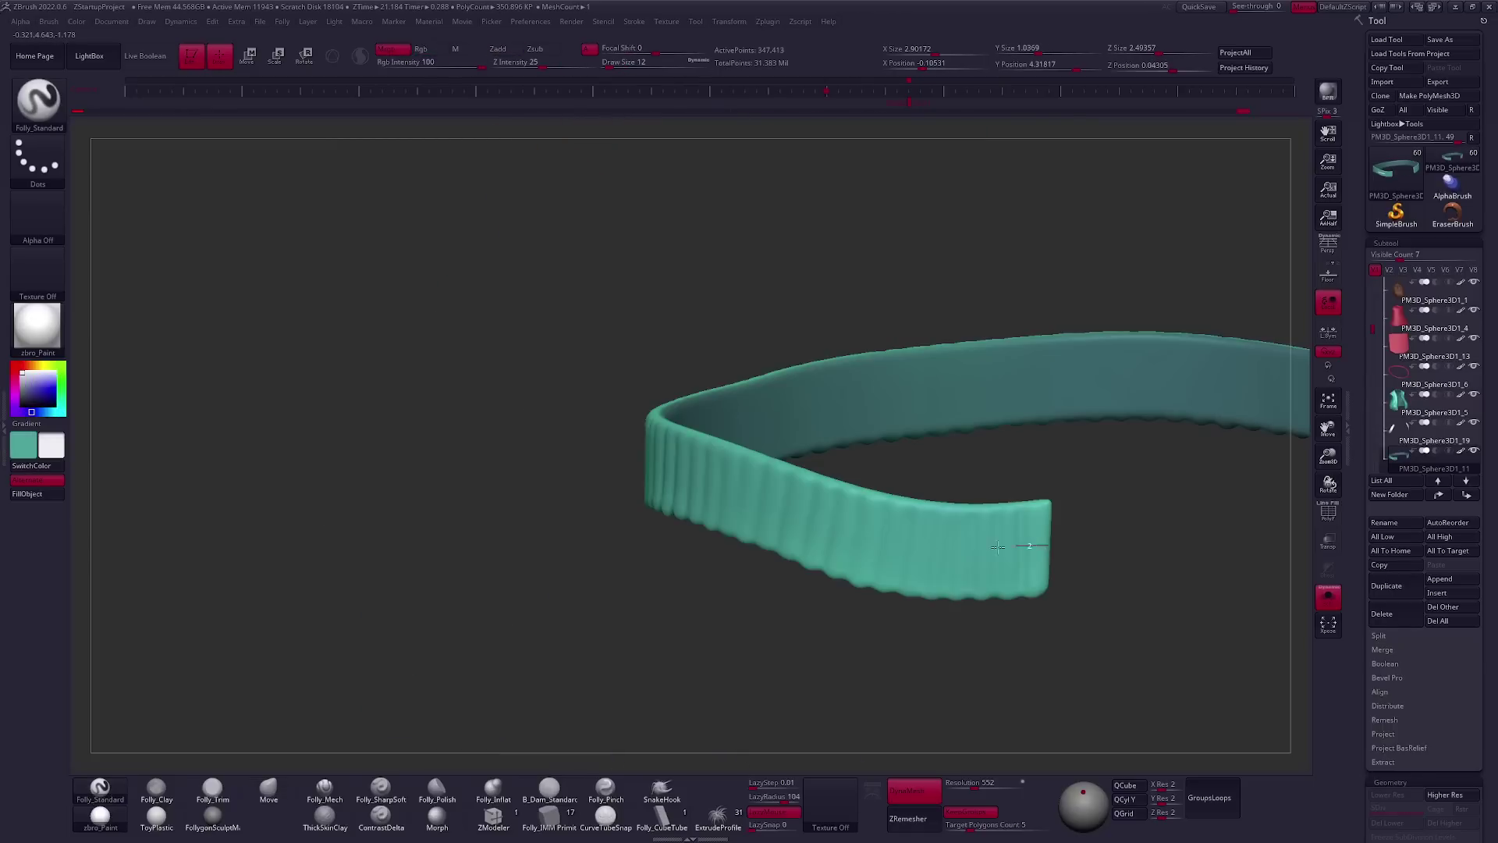
right_drag(669, 473, 735, 563)
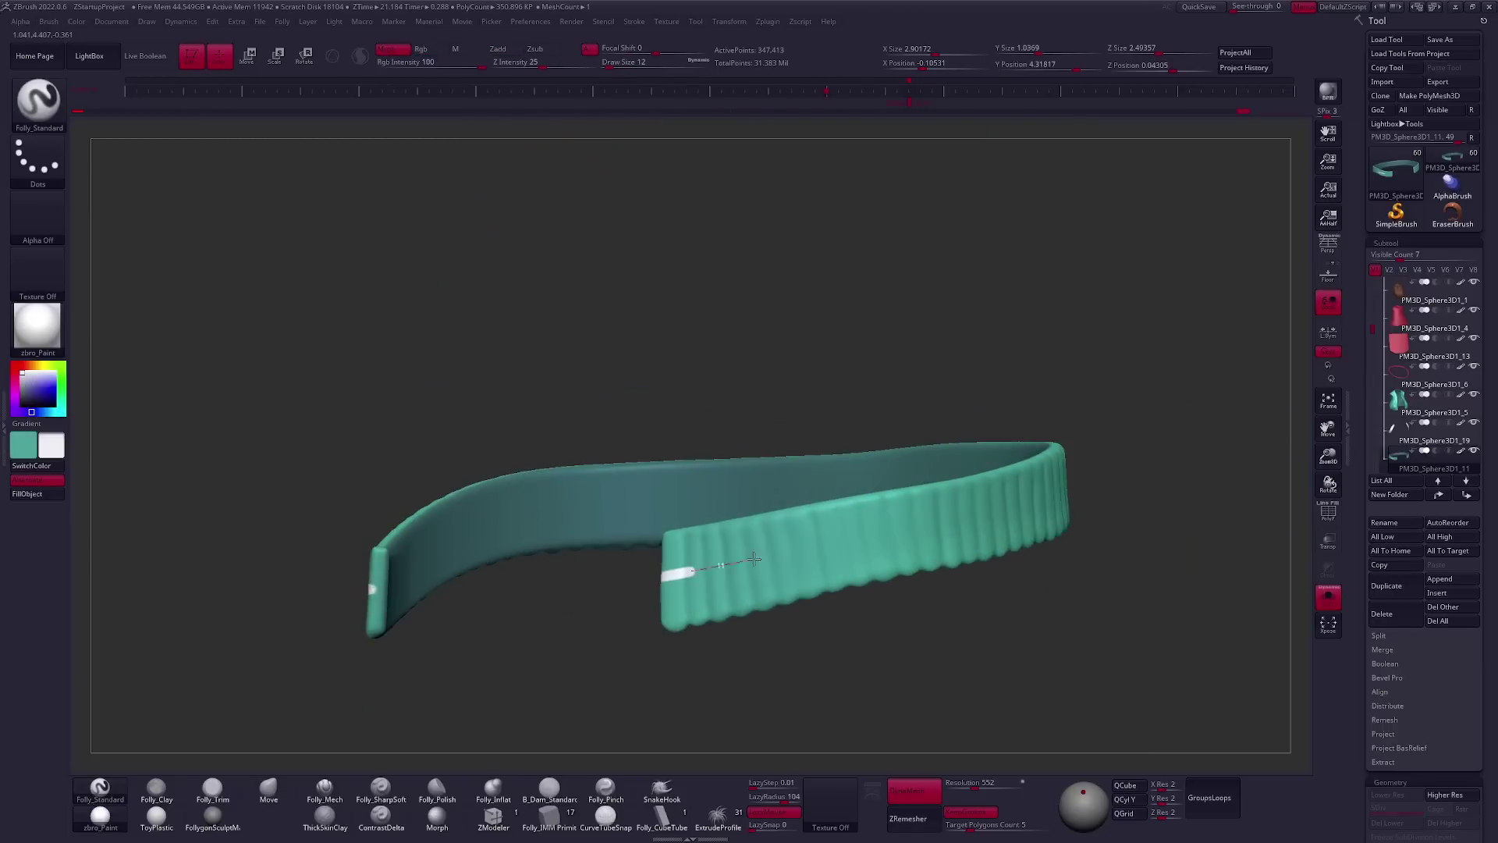
right_drag(1032, 528, 520, 598)
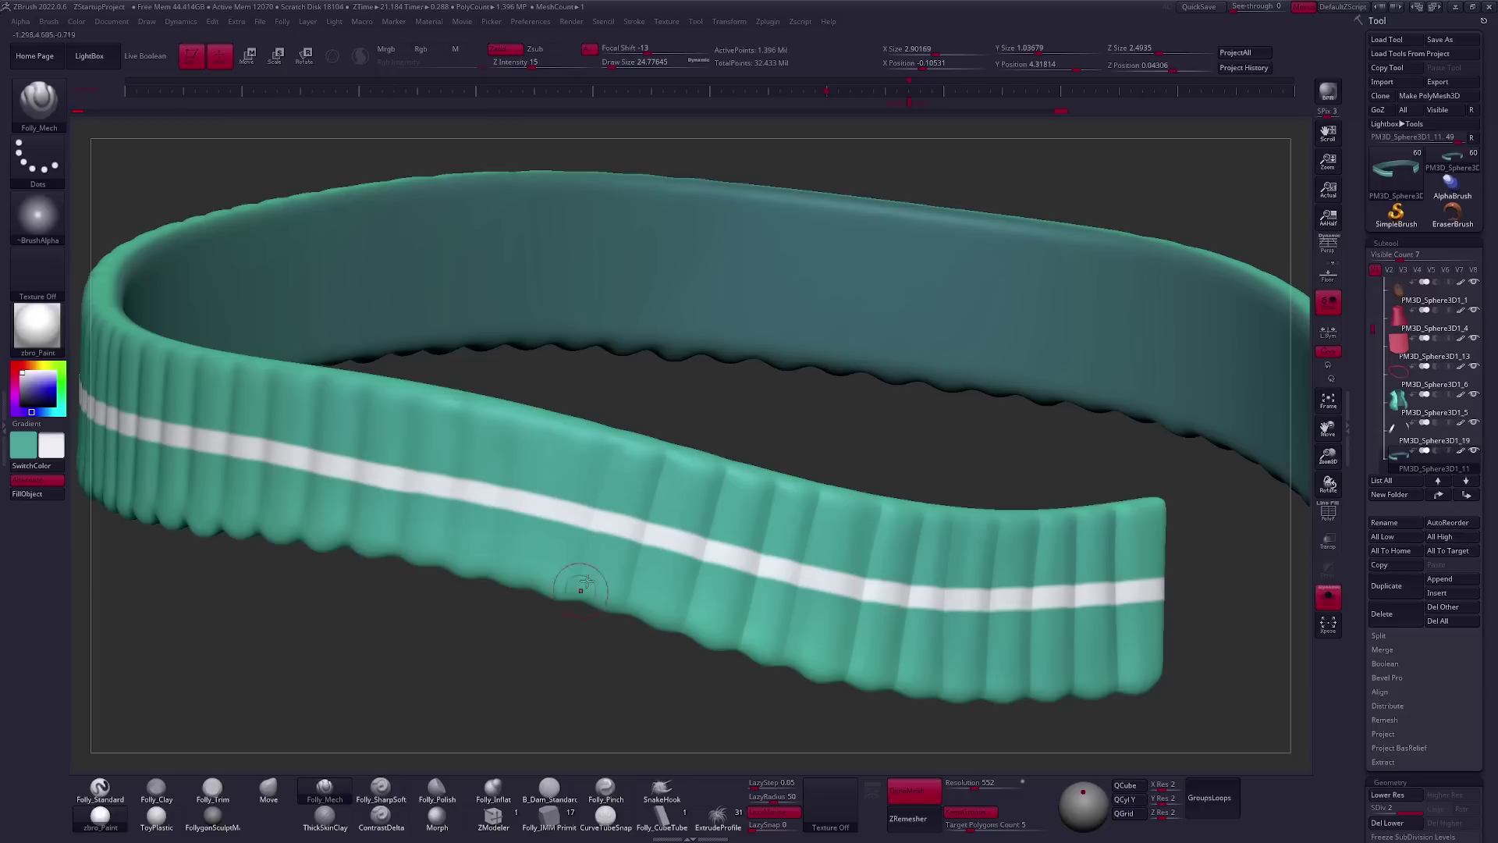
mouse_move(585, 569)
right_down()
mouse_move(624, 451)
mouse_move(674, 479)
mouse_move(618, 502)
mouse_move(686, 602)
mouse_move(714, 604)
mouse_move(659, 527)
right_up()
right_drag(567, 691, 687, 603)
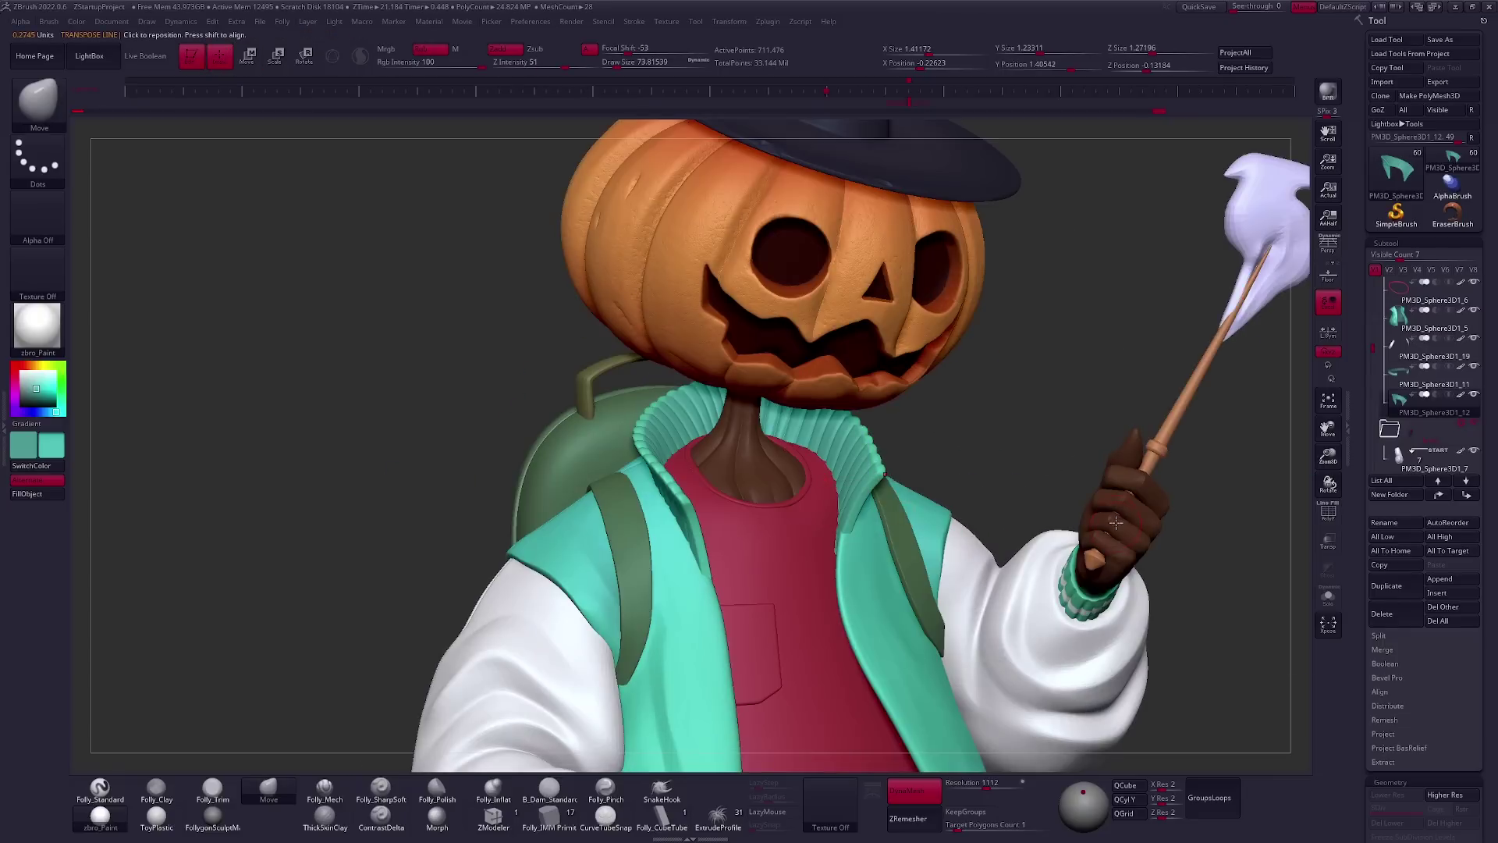
Select the red shirt and sculpt a triangular hole and two ragged tears near its bottom edge
right_drag(1115, 524, 1065, 526)
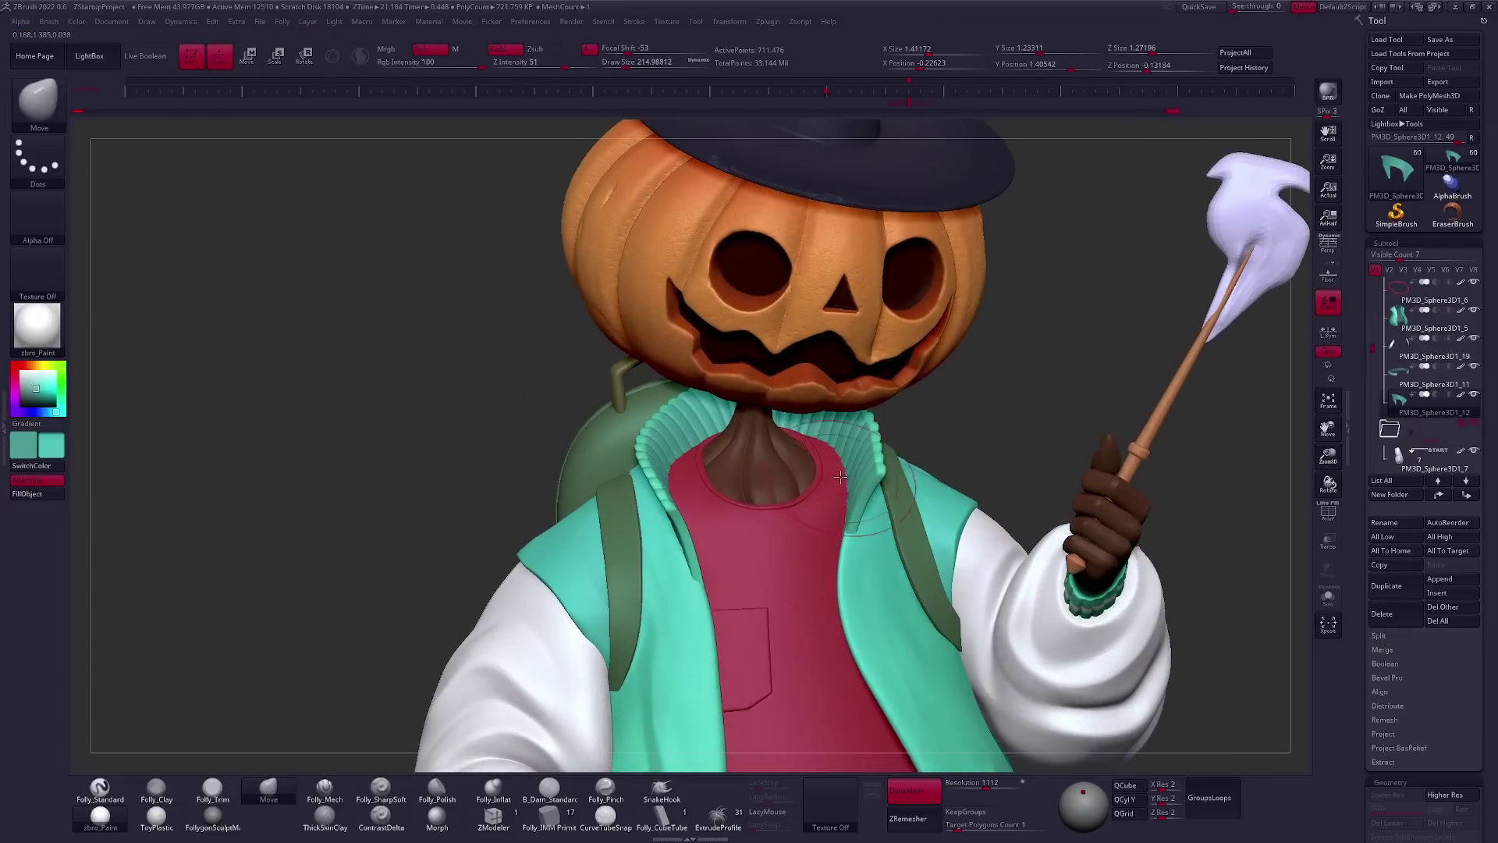
key(space)
alt+click(840, 476)
mouse_move(840, 476)
right_down()
mouse_move(826, 480)
mouse_move(845, 496)
mouse_move(898, 487)
mouse_move(778, 477)
mouse_move(874, 483)
right_up()
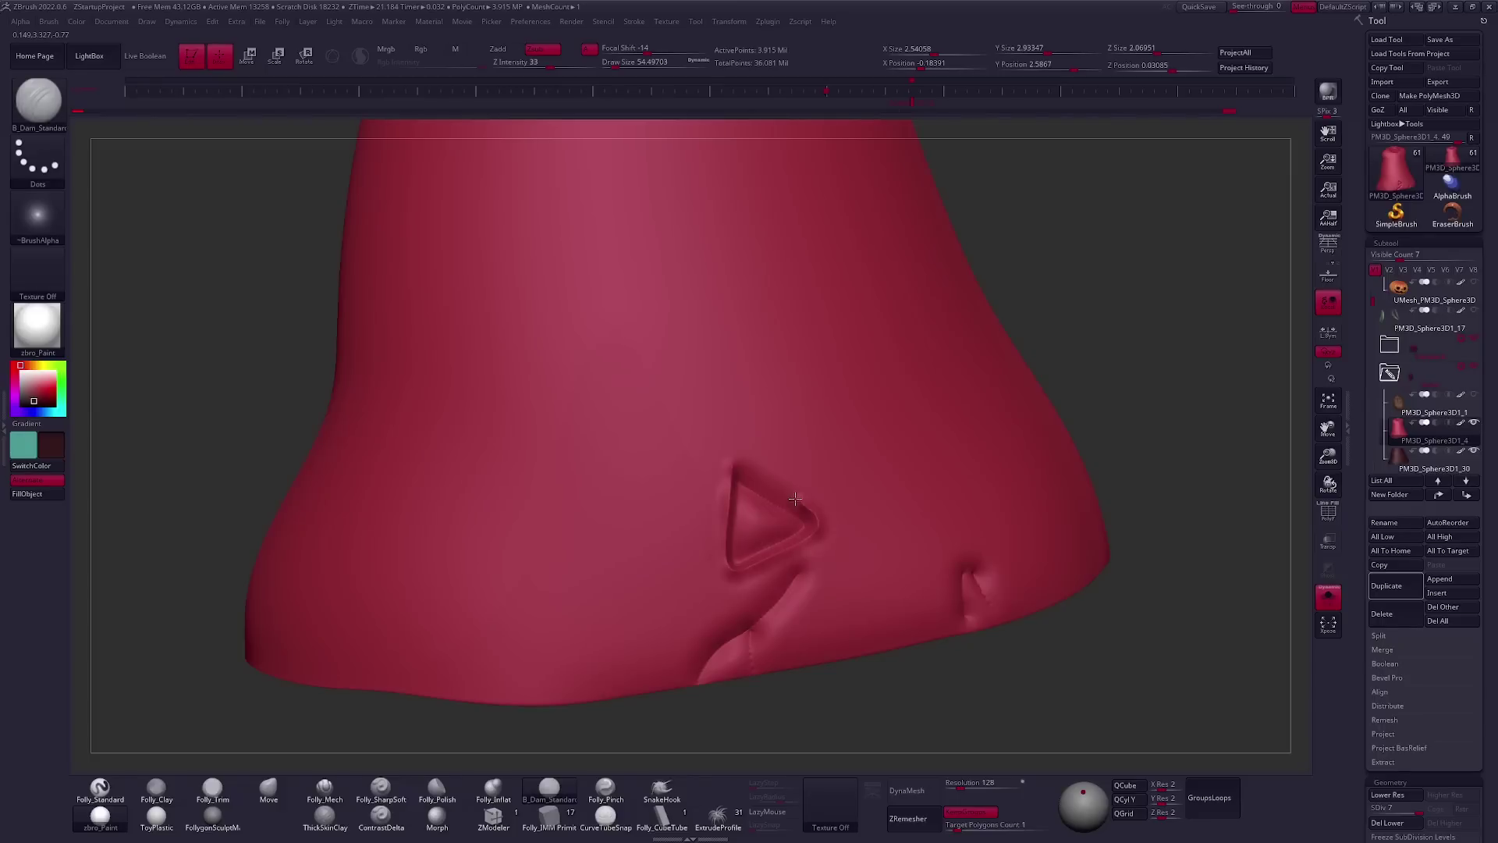
right_drag(794, 498, 770, 531)
mouse_move(903, 476)
right_down()
mouse_move(796, 540)
mouse_move(803, 592)
right_up()
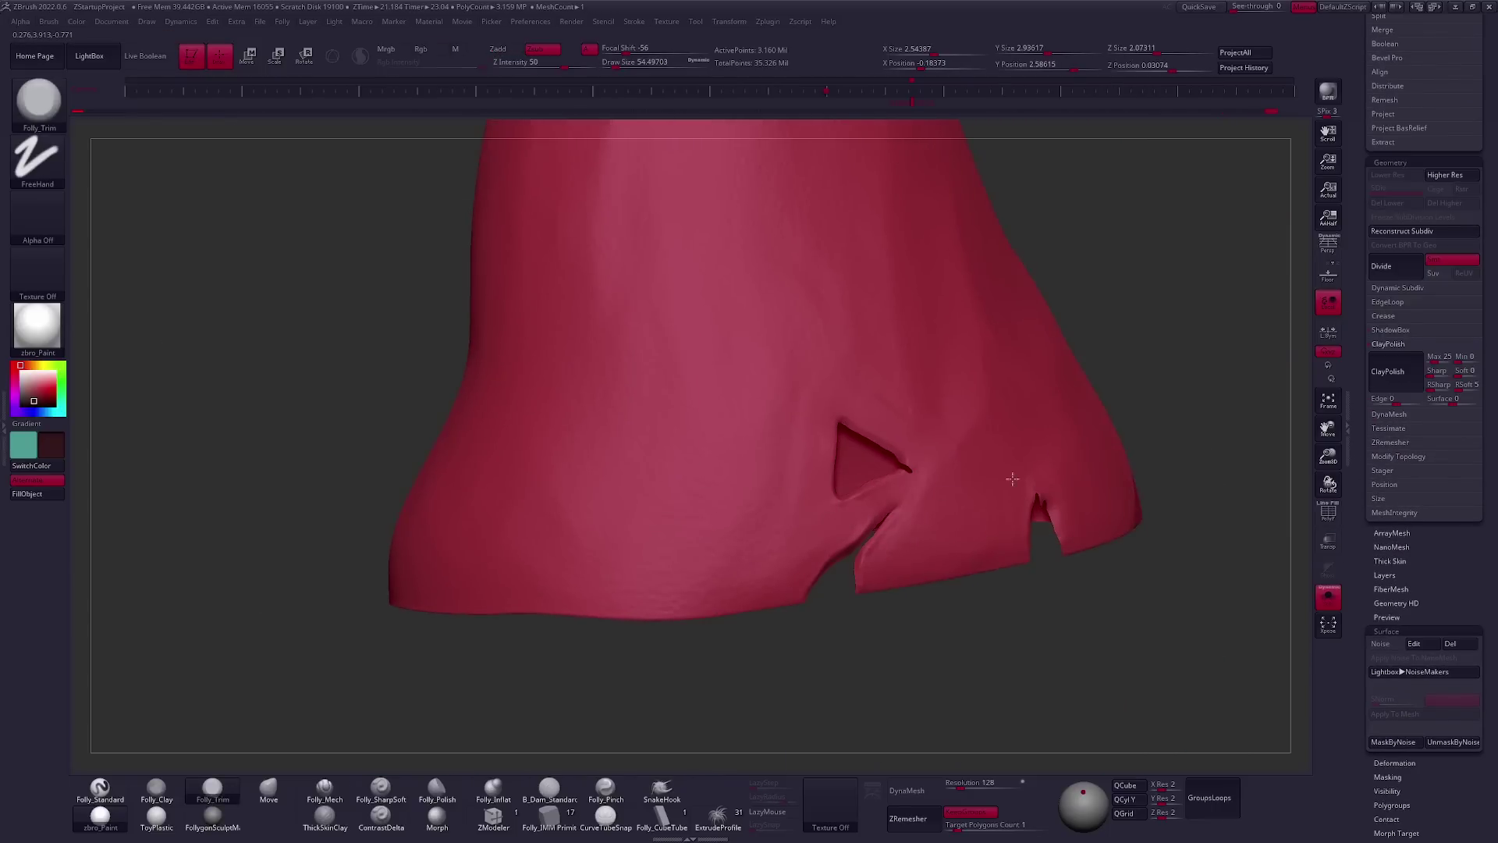
right_drag(895, 570, 814, 602)
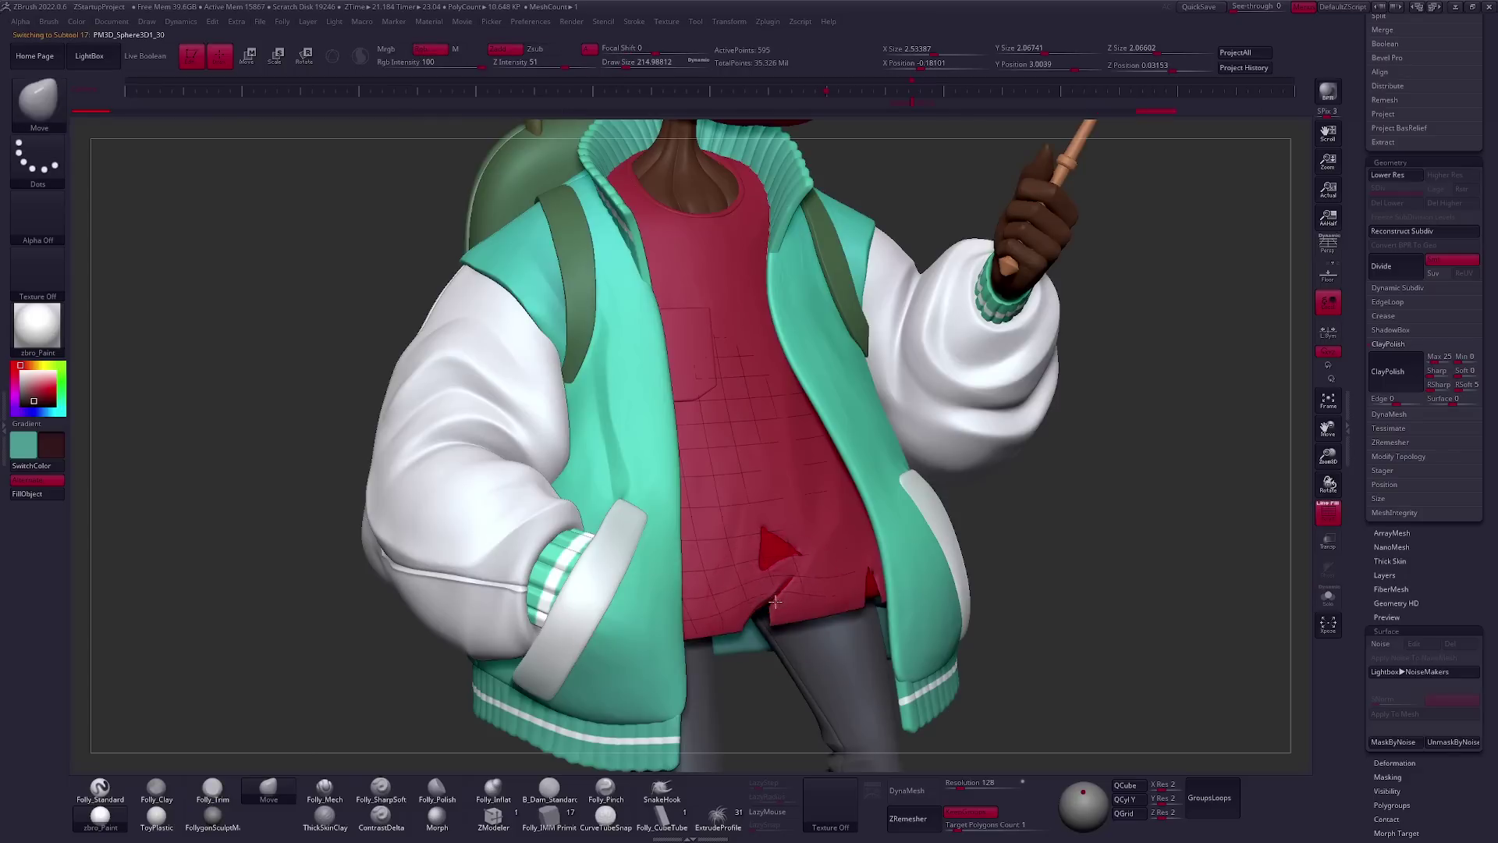
Add dark thread stitches across the tears in the red shirt with the CurveTubeSnap brush
key(shift+f)
key(bracketleft)
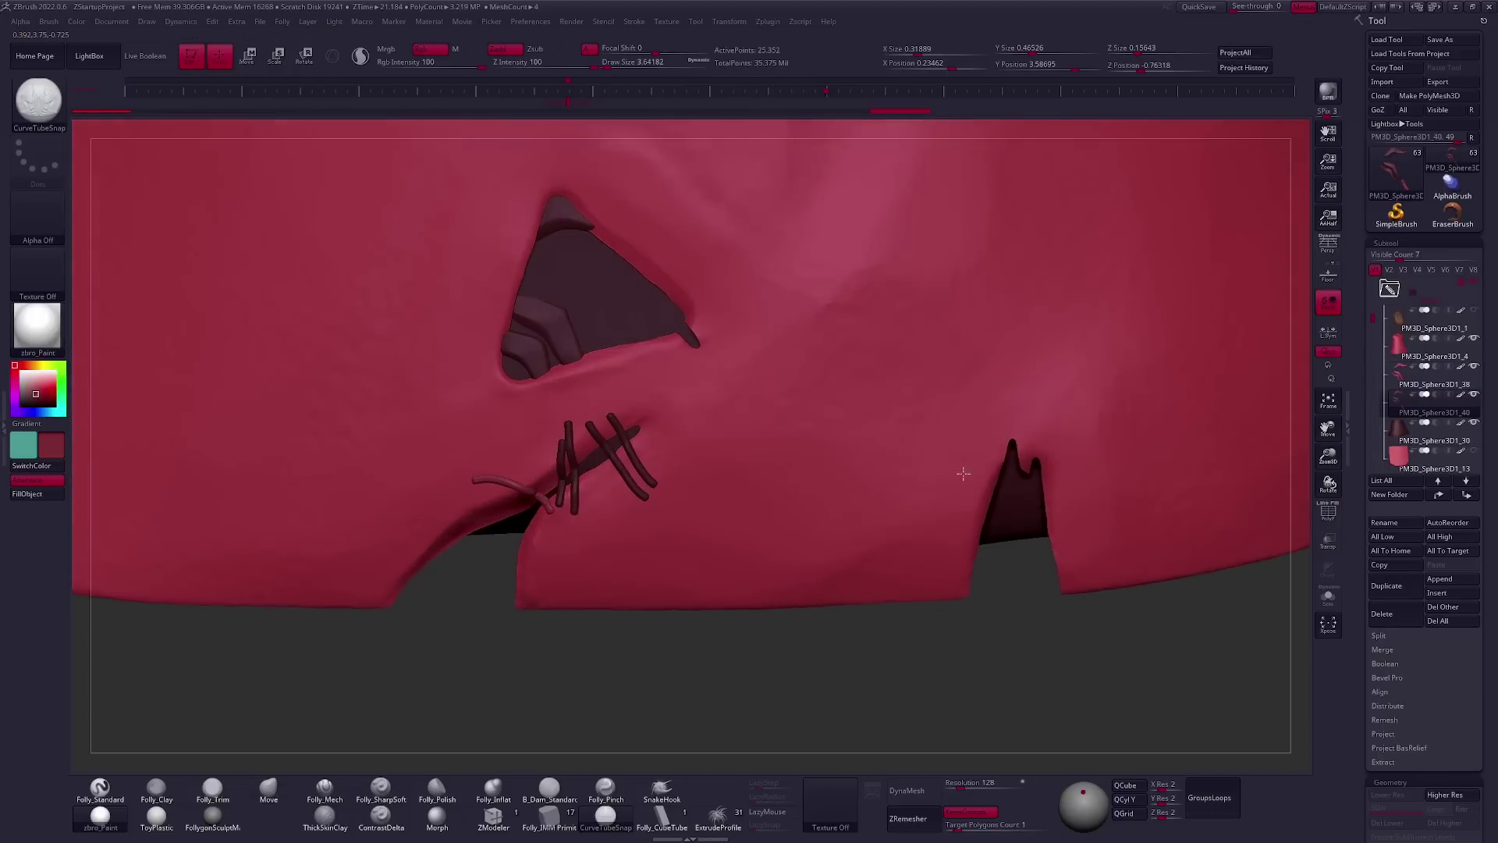
drag(935, 465, 1106, 481)
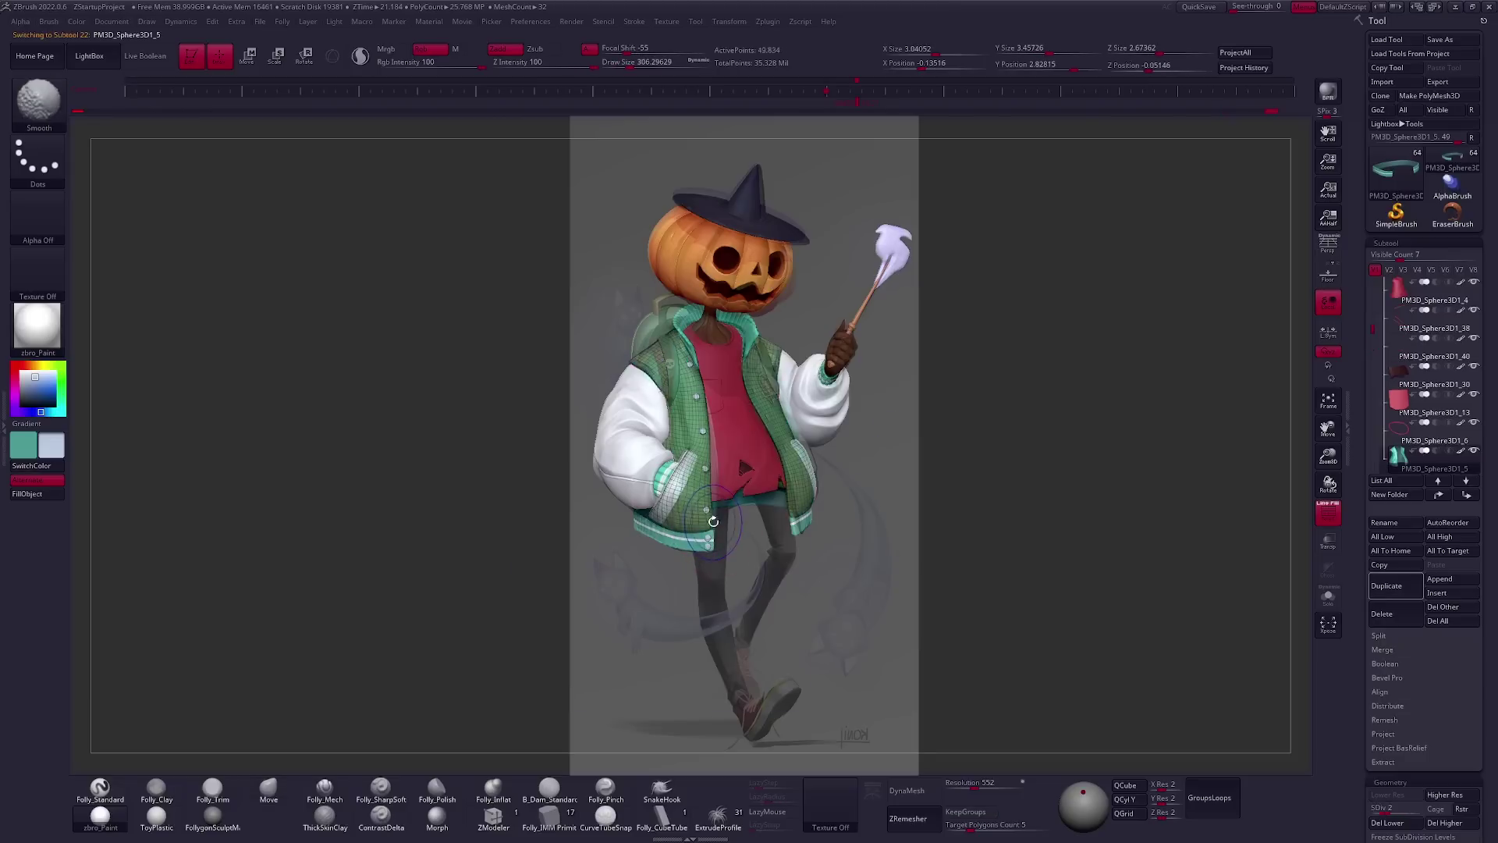
Select the green jacket body and isolate the front panel opposite the buttons with a lasso selection
alt+click(713, 520)
key(b)
key(m)
key(v)
key(space)
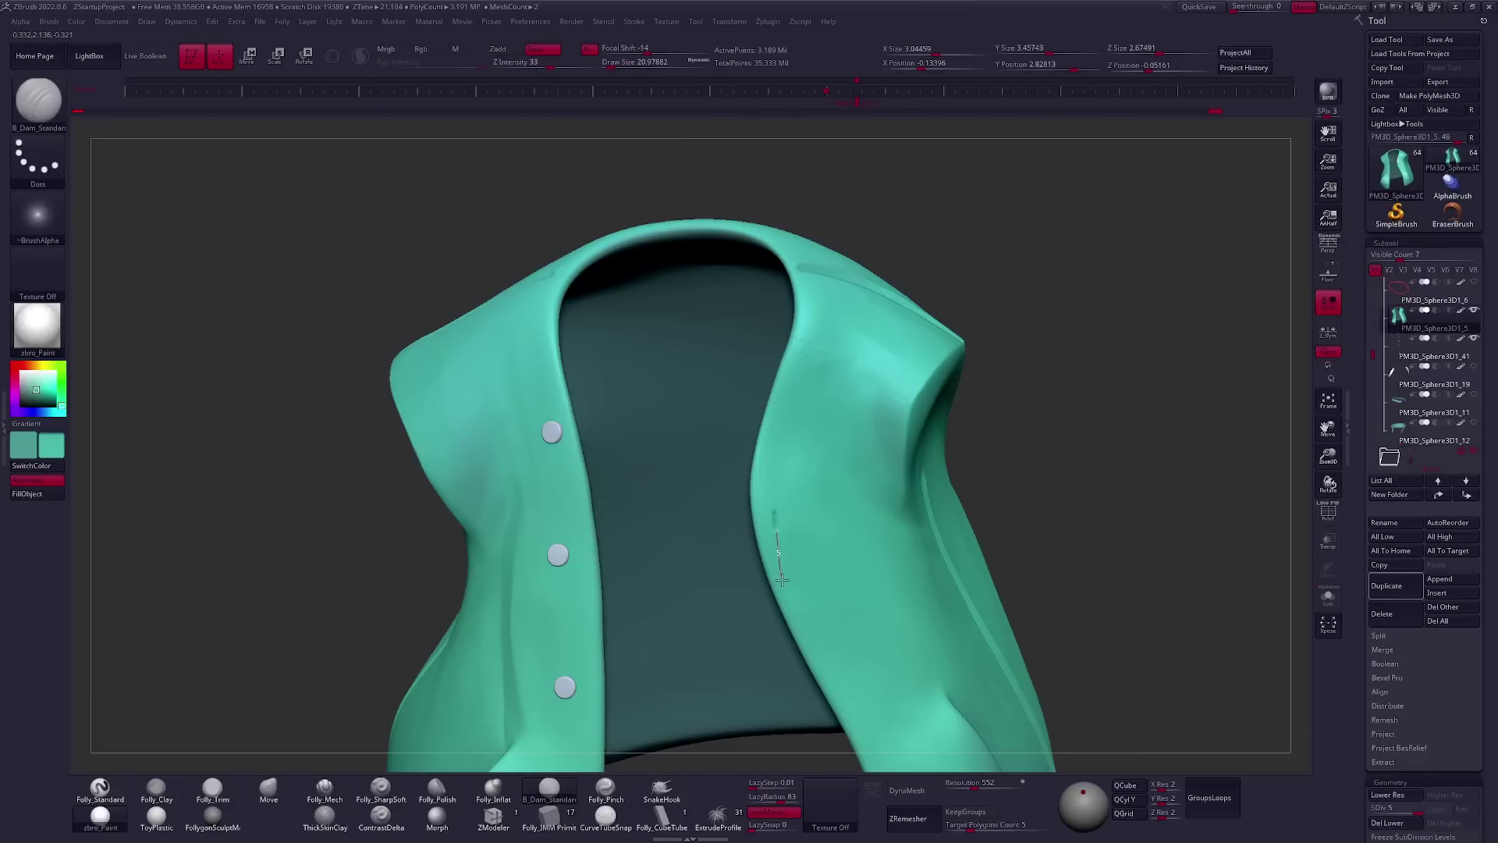
alt+right_drag(781, 578, 719, 453)
right_drag(753, 503, 874, 546)
alt+click(866, 508)
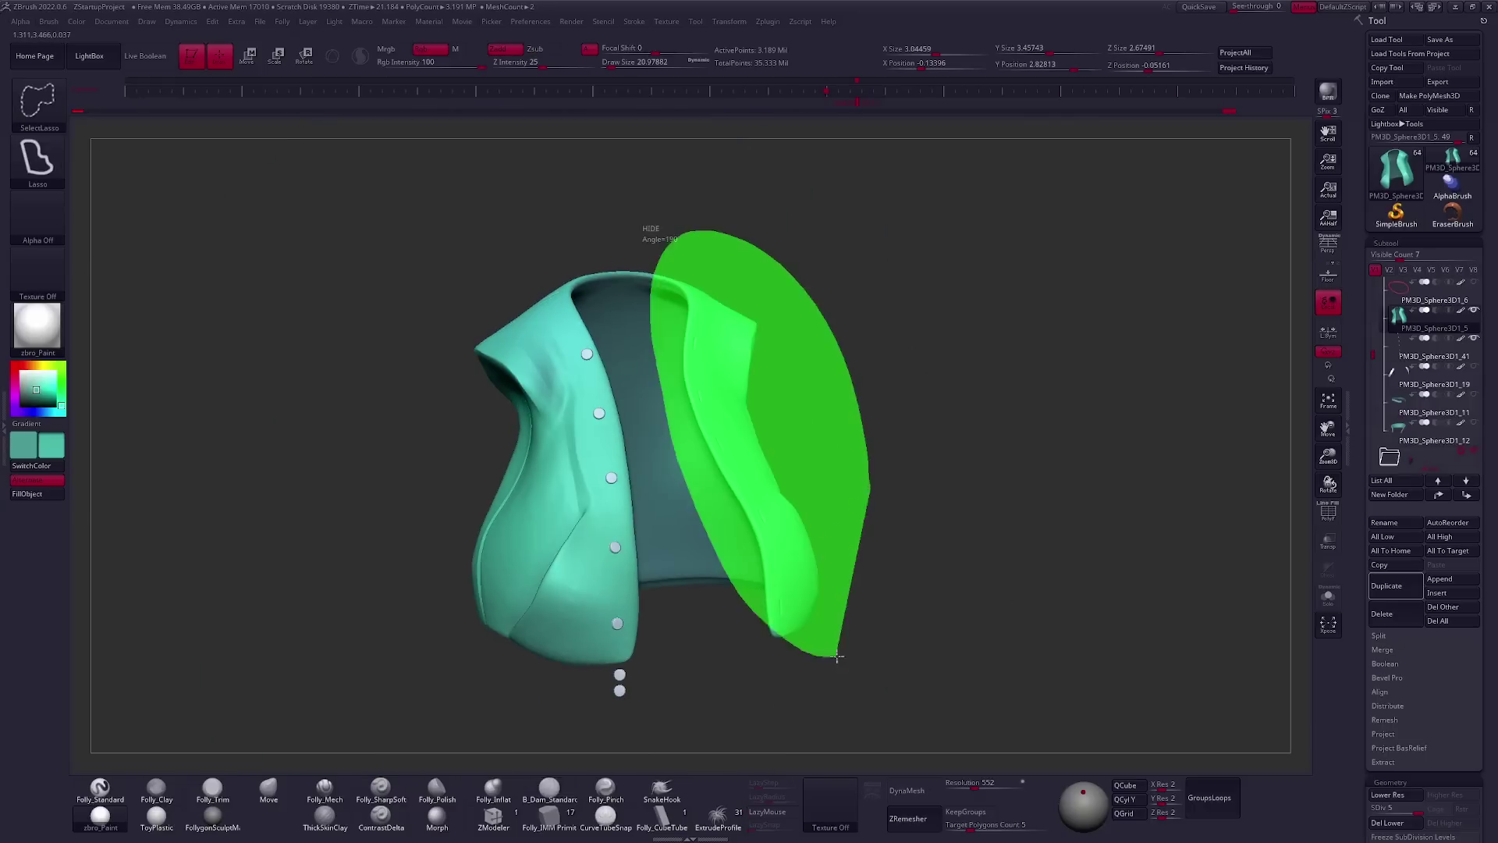
key(ctrl+shift+s)
Carve short buttonhole slits along the isolated front panel's edge with the B_Dam_Standard brush
alt+right_drag(788, 476, 747, 437)
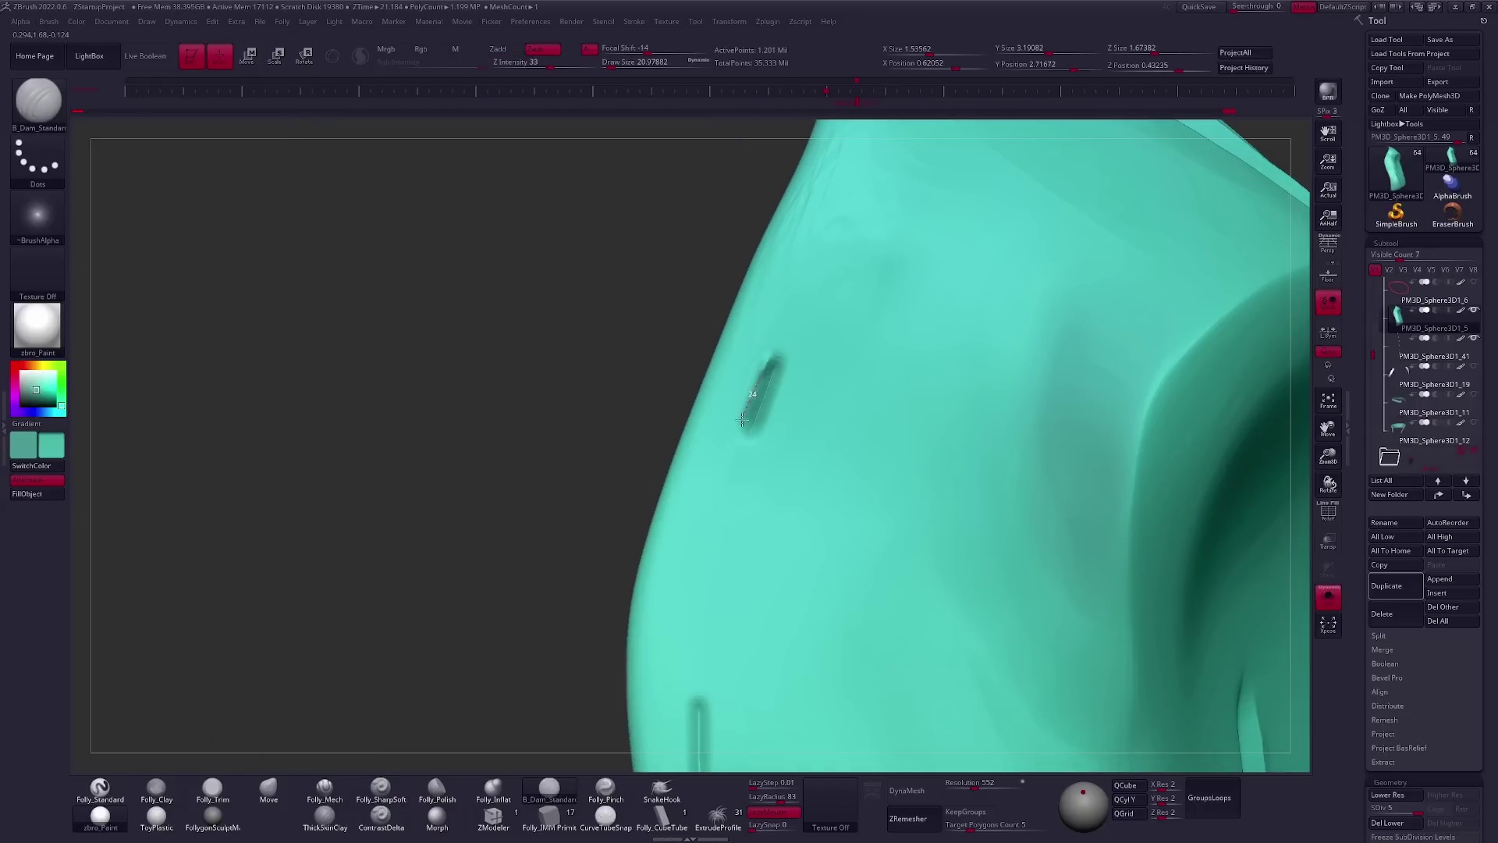
right_drag(760, 370, 688, 397)
mouse_move(709, 499)
right_down()
mouse_move(673, 441)
mouse_move(729, 535)
mouse_move(679, 472)
right_up()
key(1)
key(b)
key(m)
key(v)
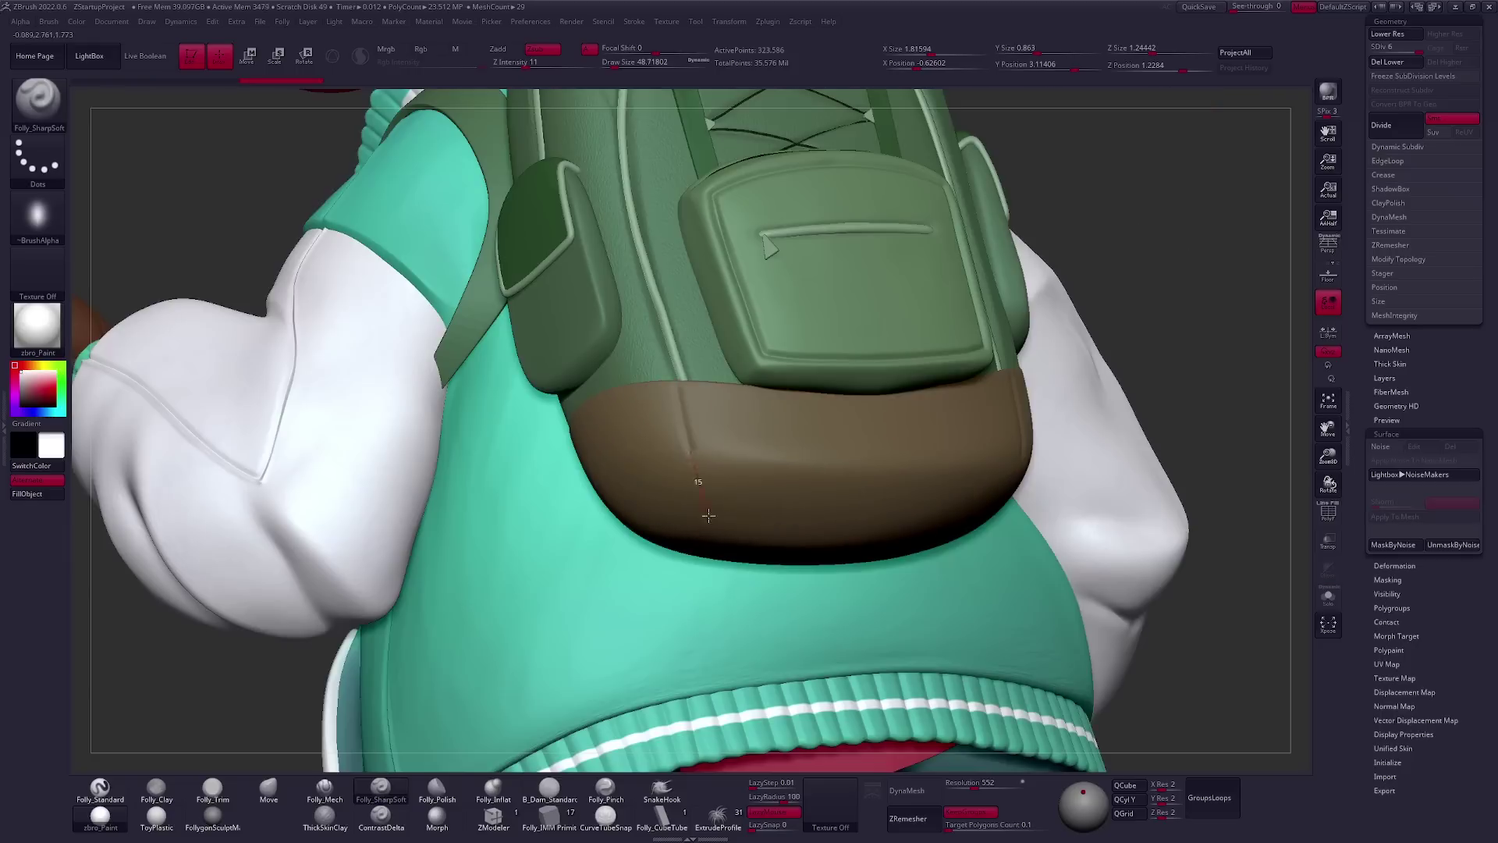
Sculpt vertical seam creases into the backpack's brown base with the Folly_SharpSoft brush
right_drag(866, 523, 613, 463)
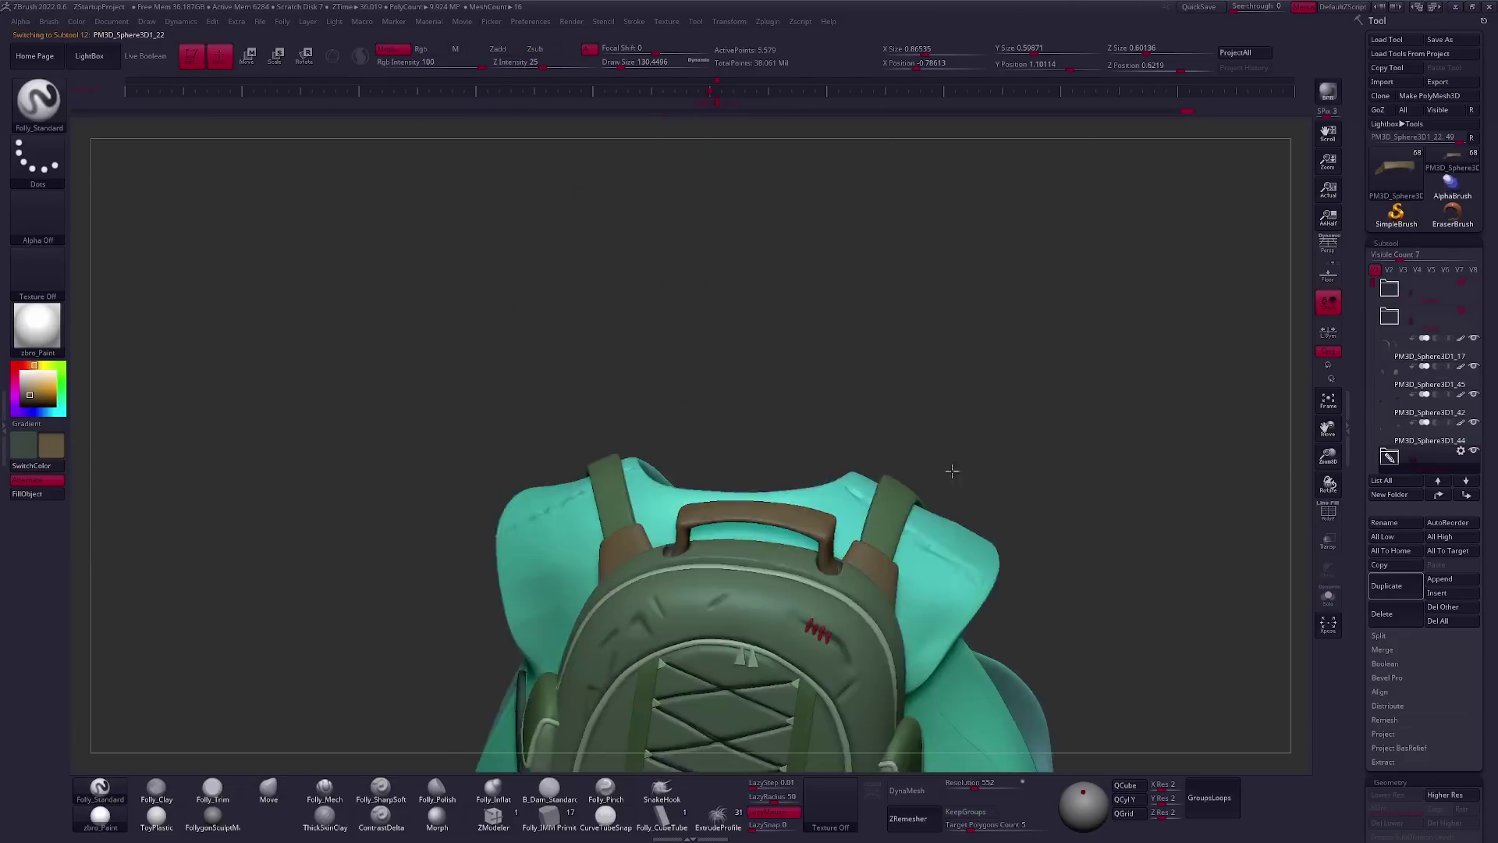
drag(952, 471, 765, 484)
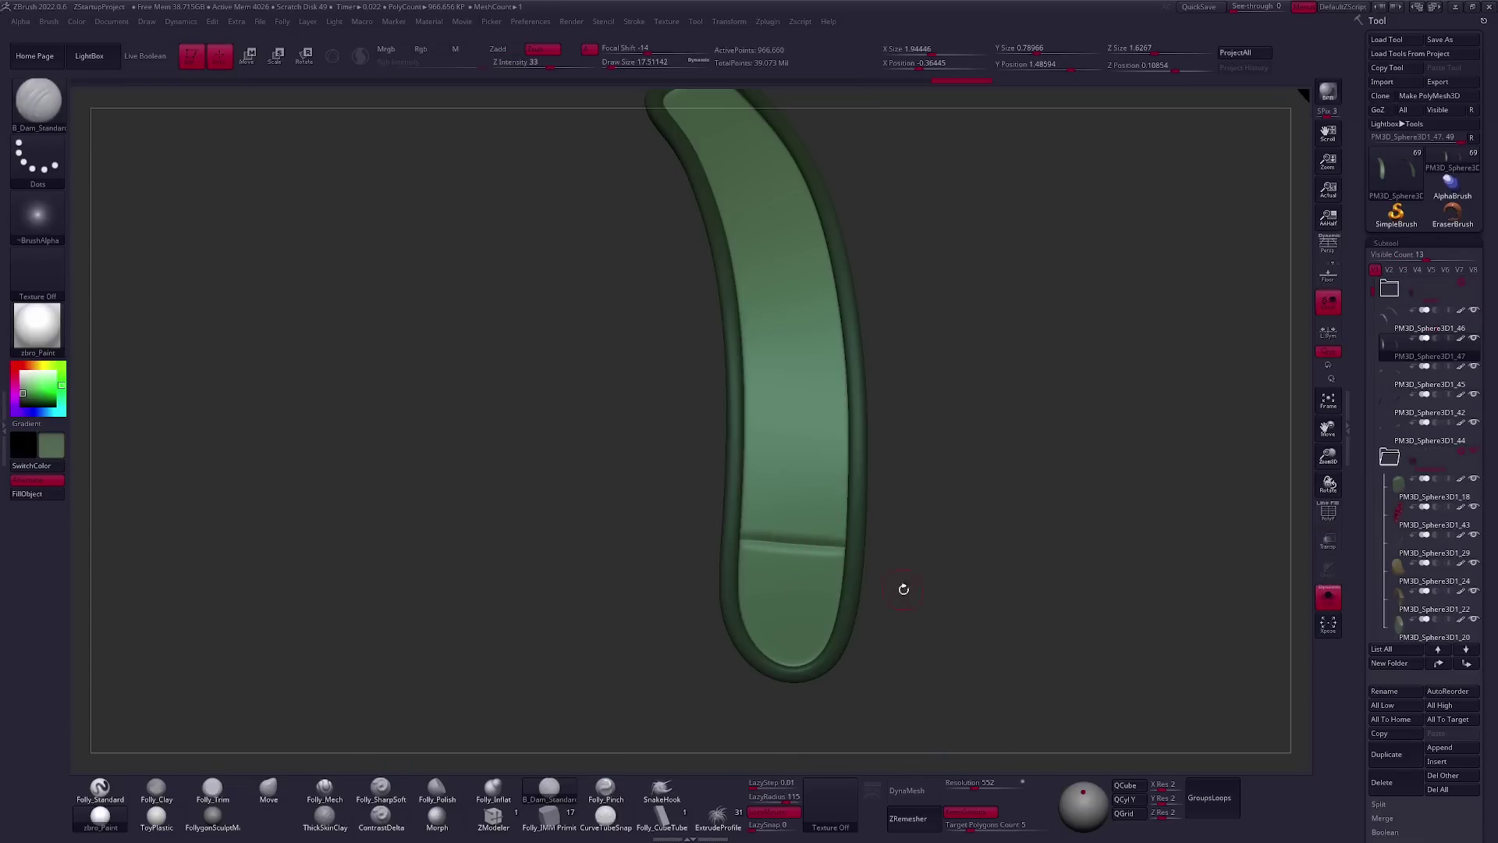
Undo the last groove stroke and carve horizontal seam grooves across the lower part of the green backpack strap
key(ctrl+z)
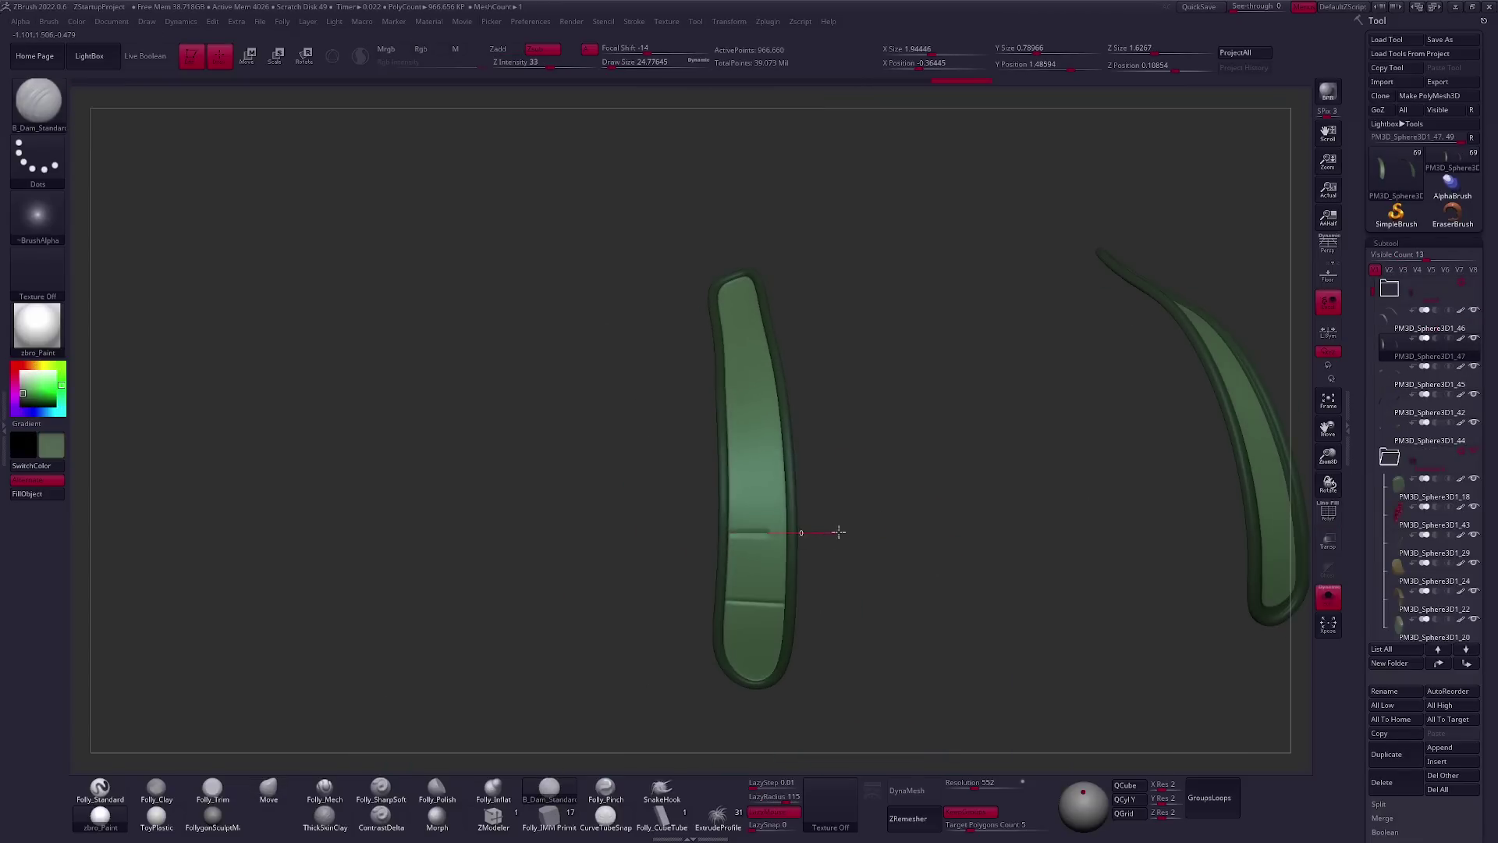
drag(838, 533, 729, 544)
drag(810, 501, 768, 546)
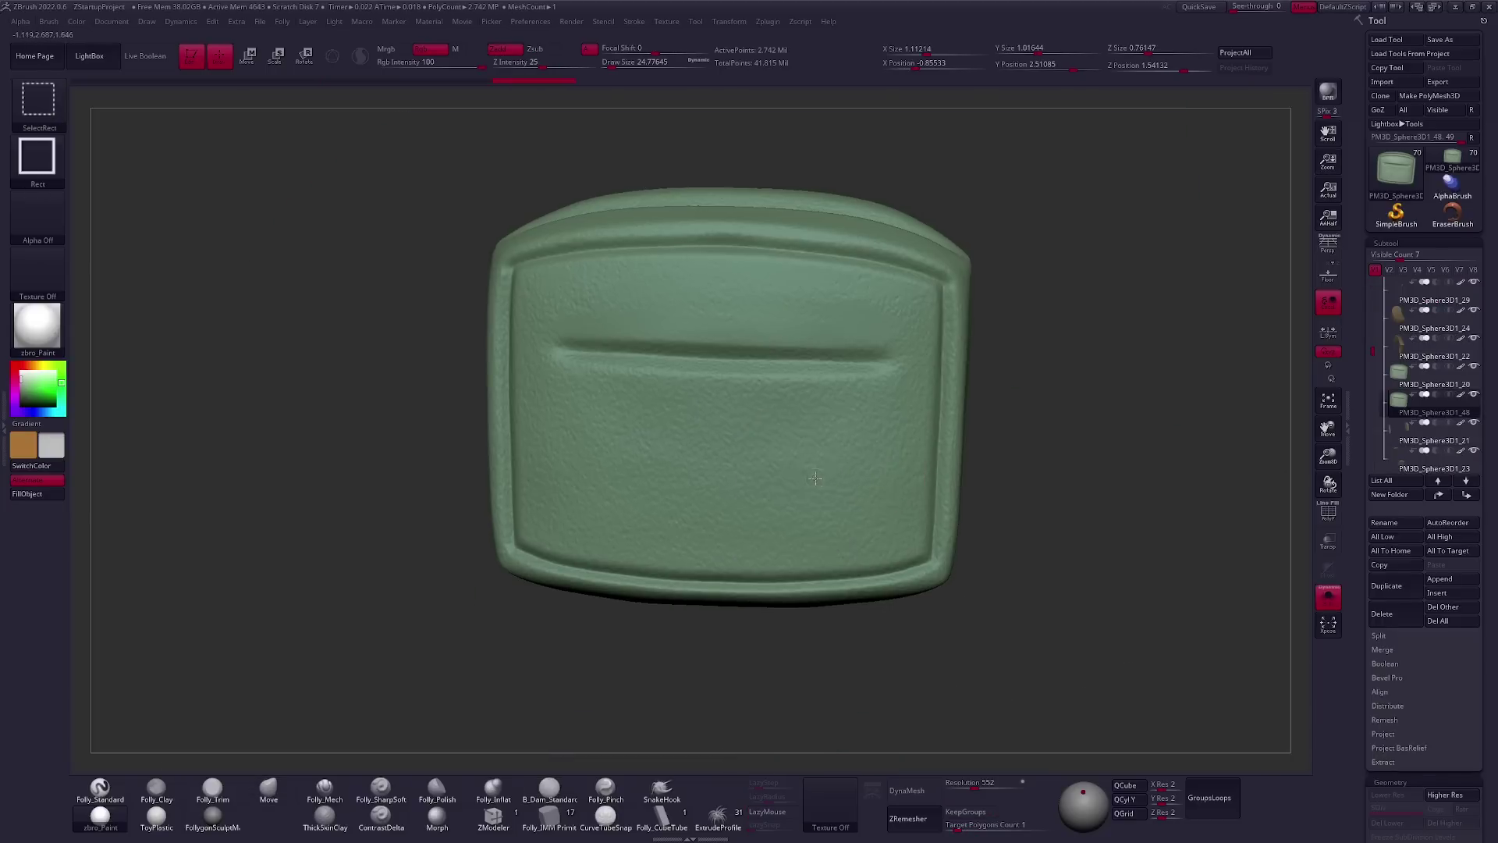
Refine the outline of the white ghost patch on the backpack pocket with the Move brush
click(1434, 438)
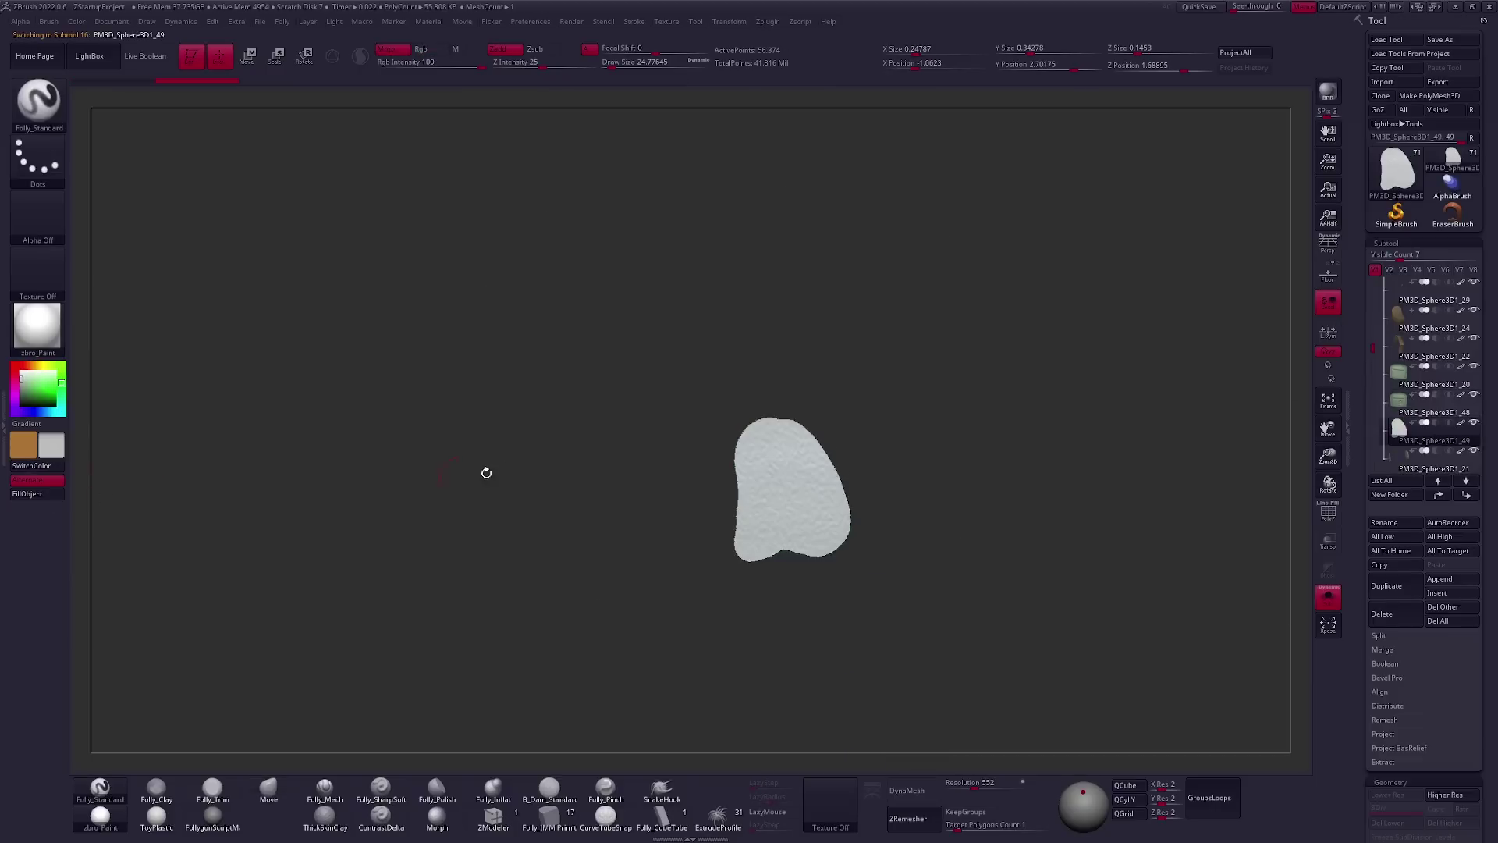
key(w)
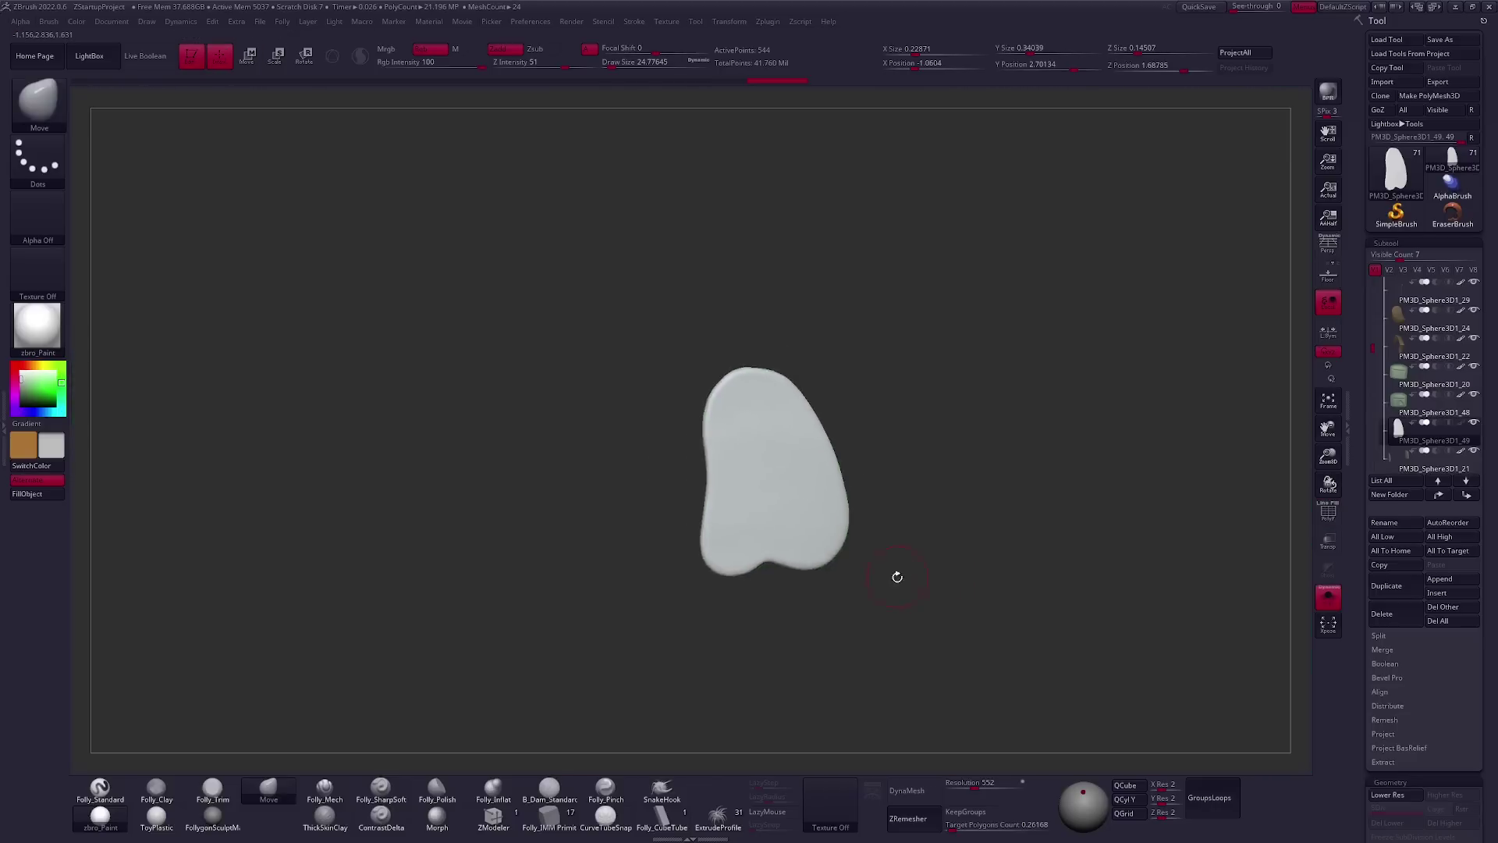
key(shift+f)
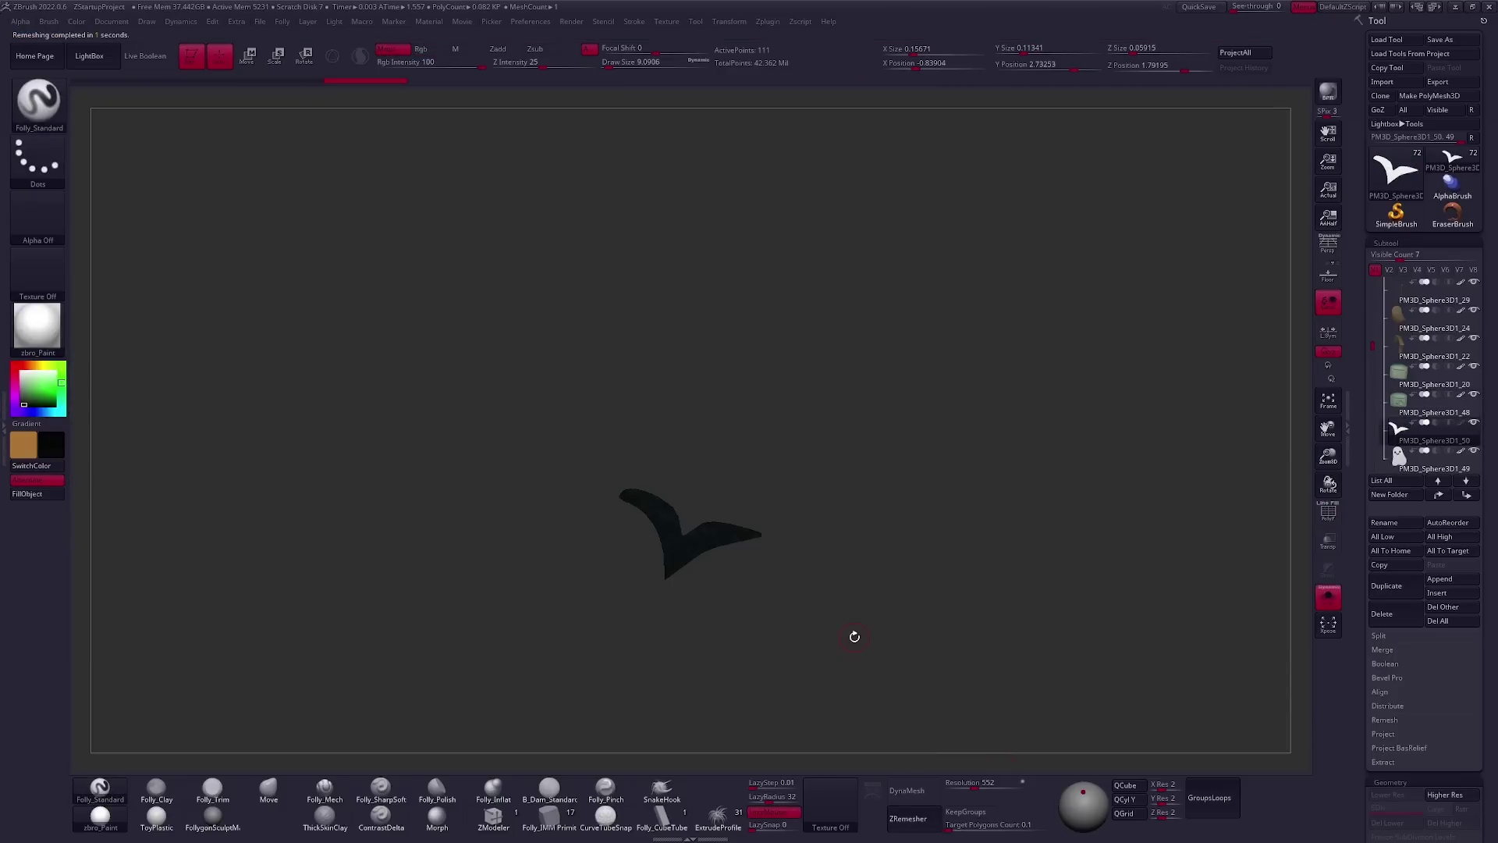
Thicken the small black bat patch with ZModeler and adjust its wing shape with the Move brush
key(b)
key(m)
key(v)
alt+drag(816, 569, 1009, 501)
key(b)
key(z)
key(m)
drag(785, 559, 739, 609)
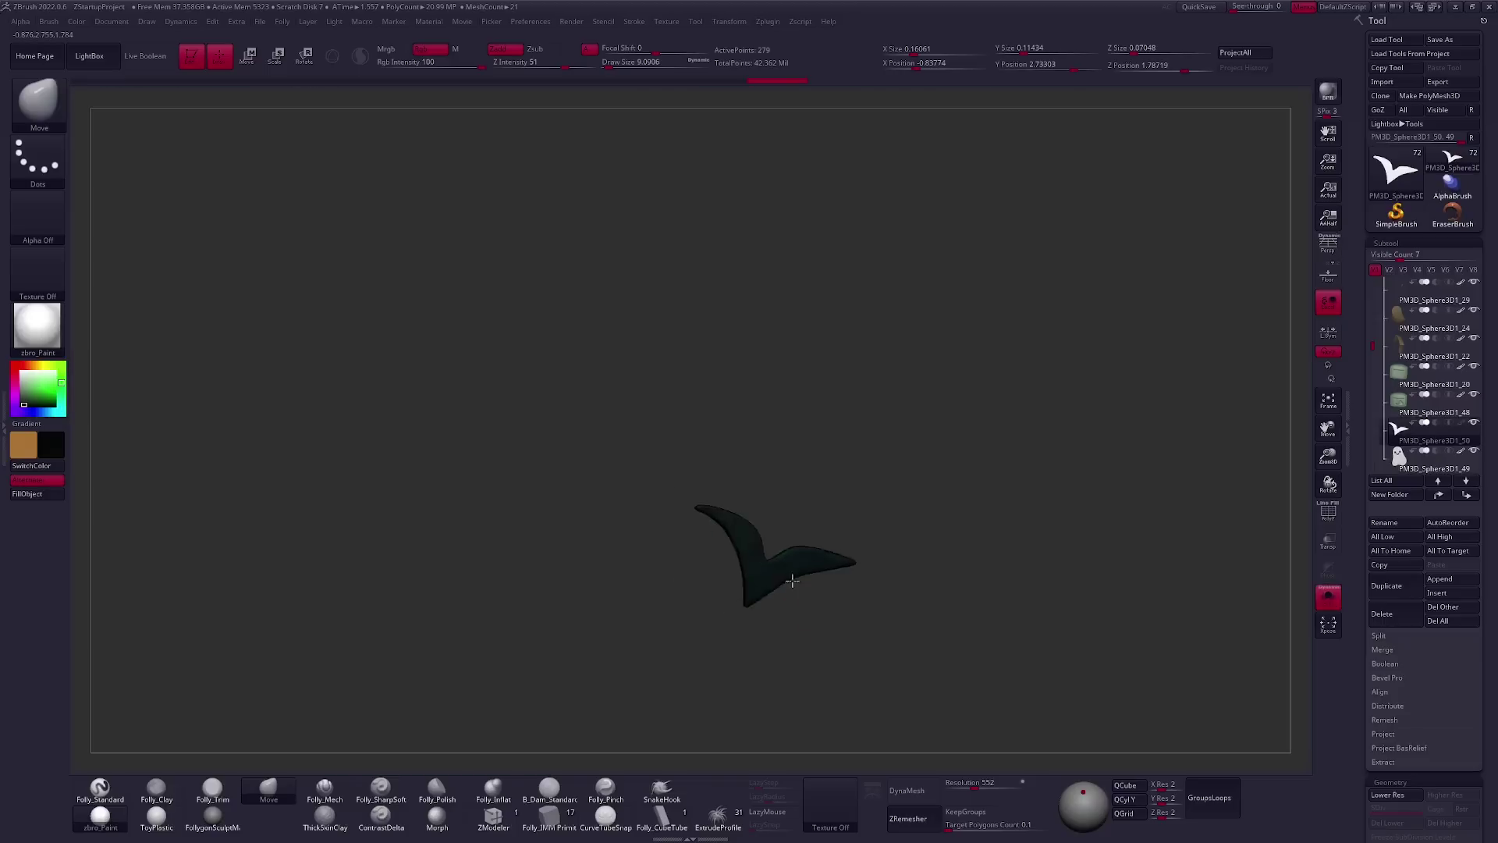
key(space)
drag(808, 577, 855, 583)
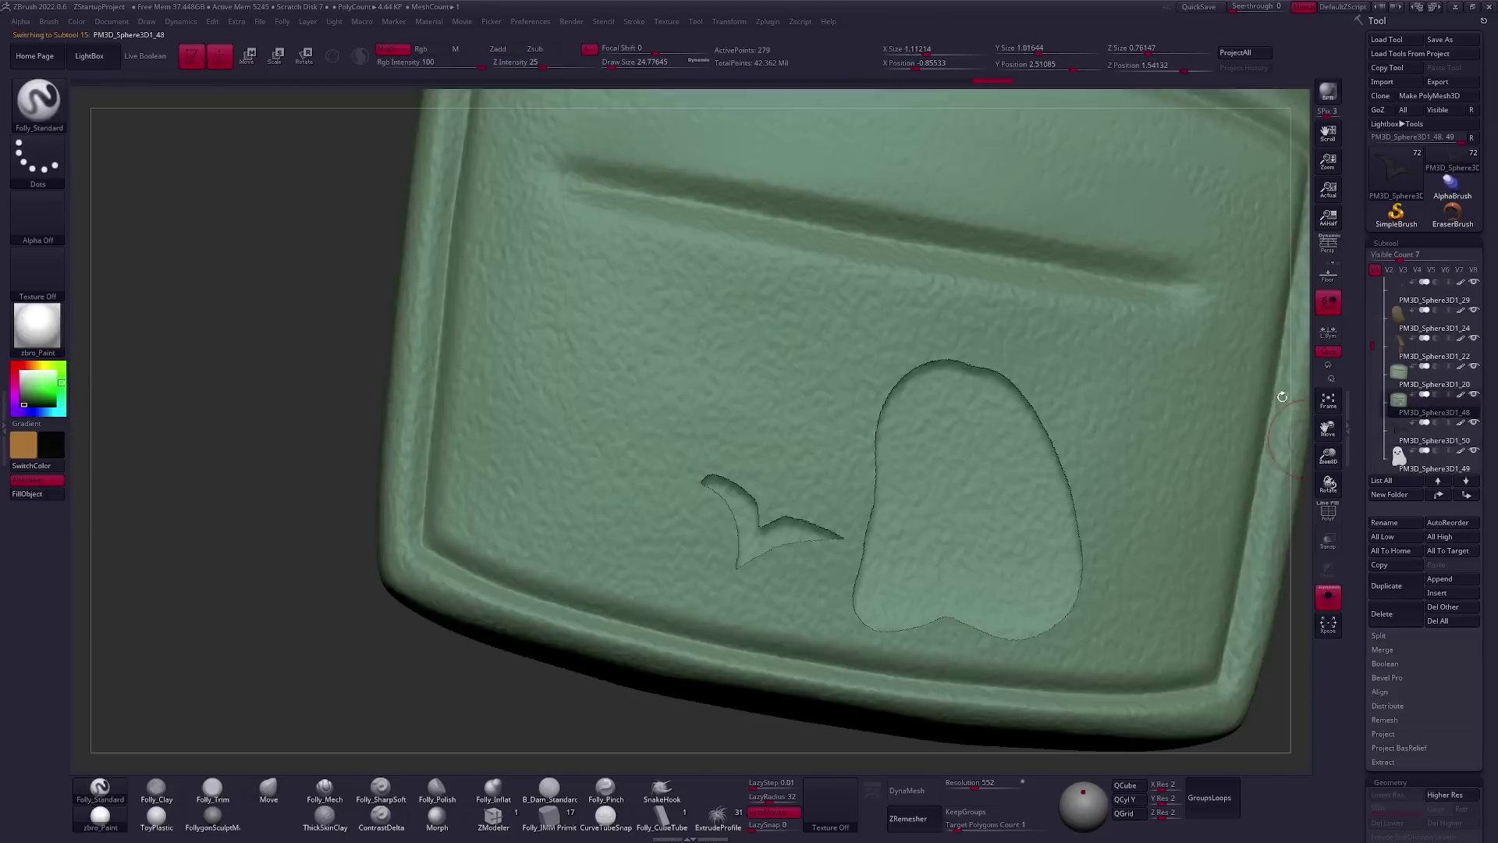
Mask a larger bat silhouette on the backpack pocket above the small bat and extract it as a separate patch
drag(893, 363, 749, 474)
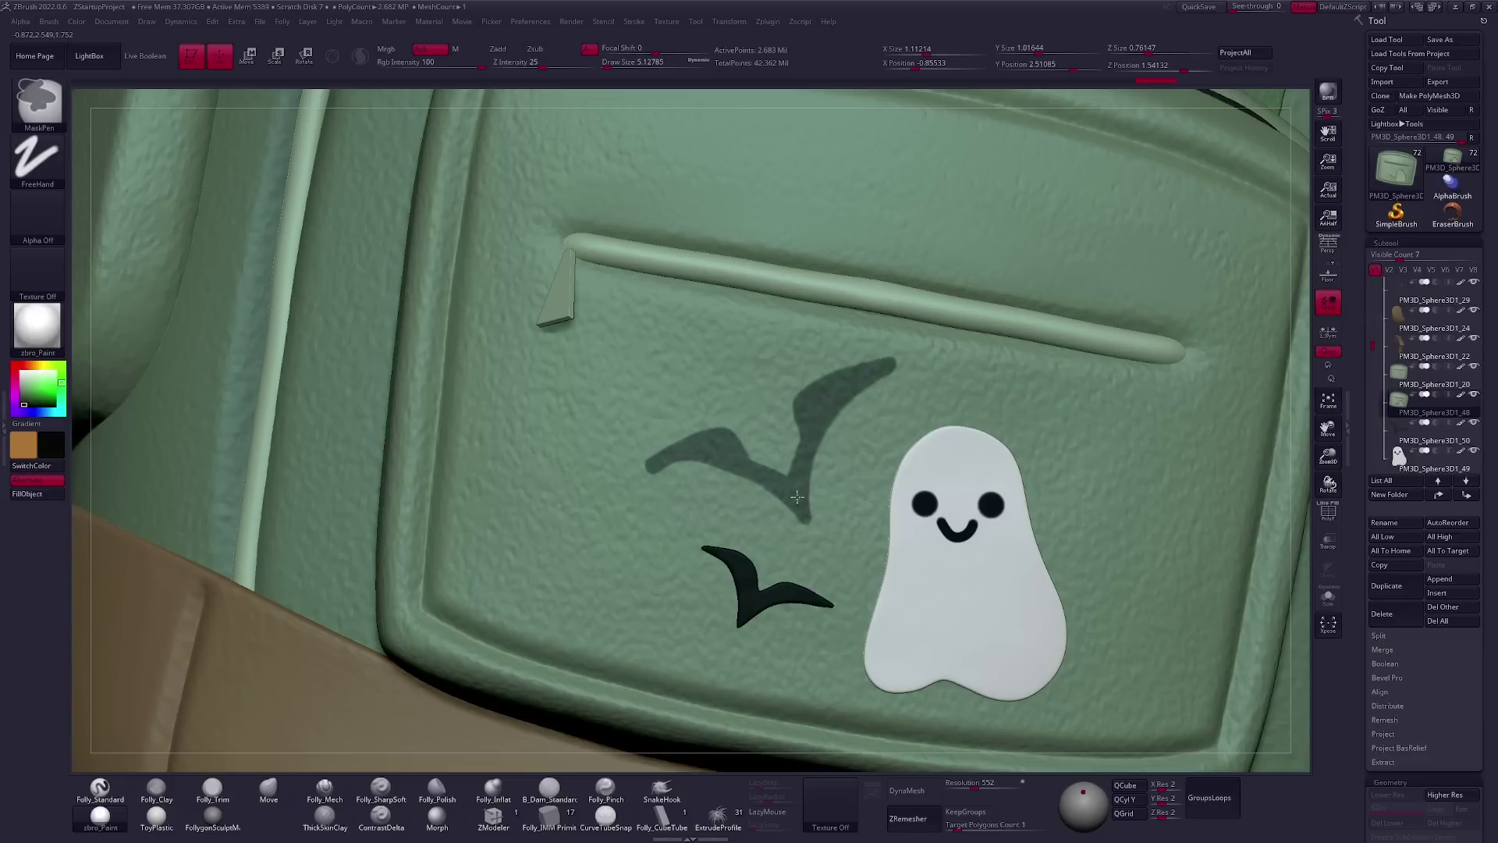
key(shift+s)
alt+drag(777, 483, 805, 515)
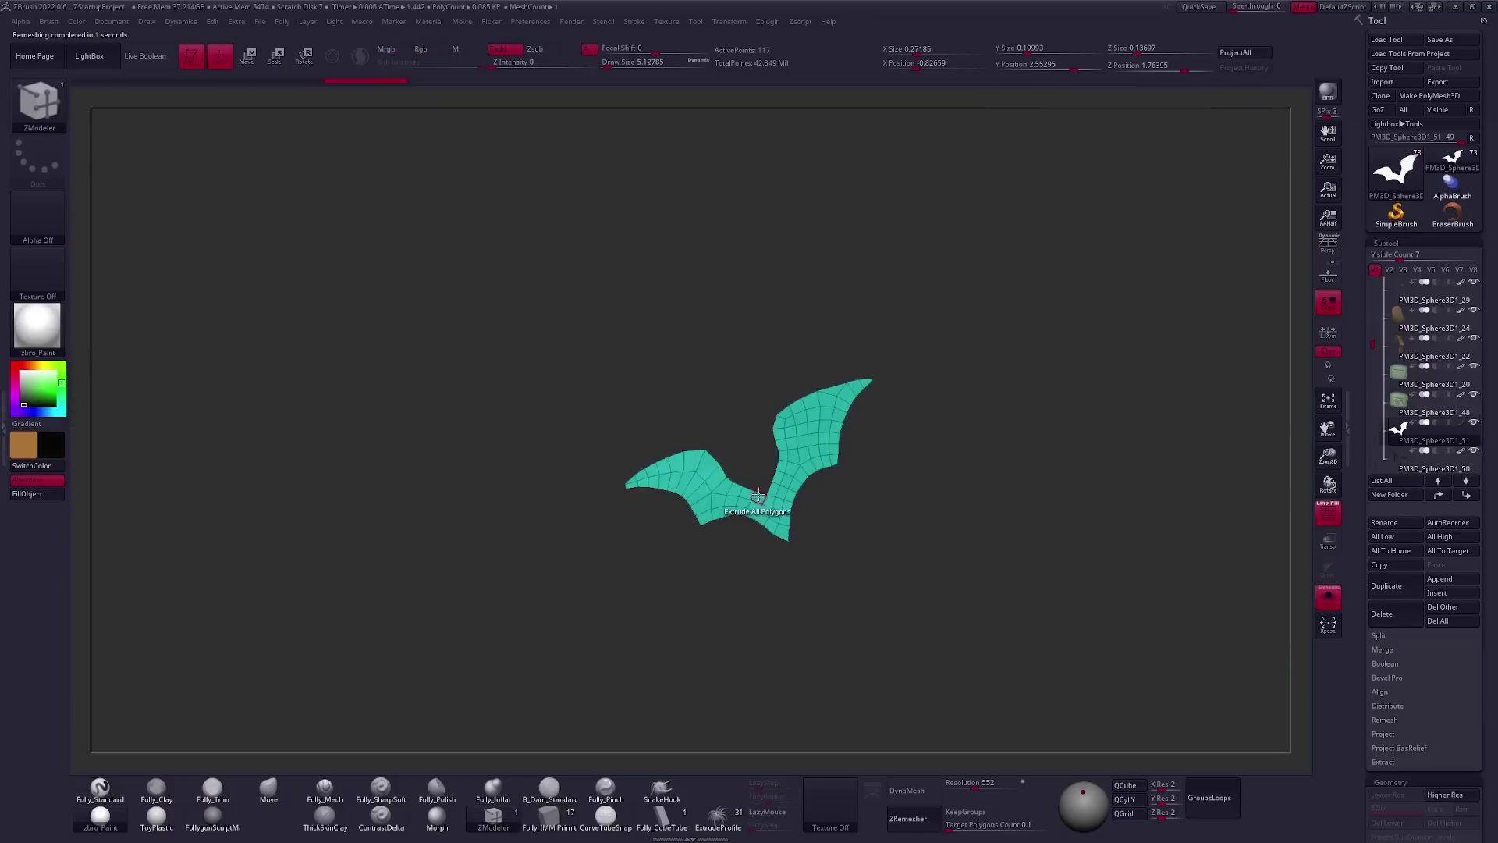
Mask a rounded diamond shape near the pocket's lower corner, beside the bats, for an eye patch
drag(656, 535, 702, 500)
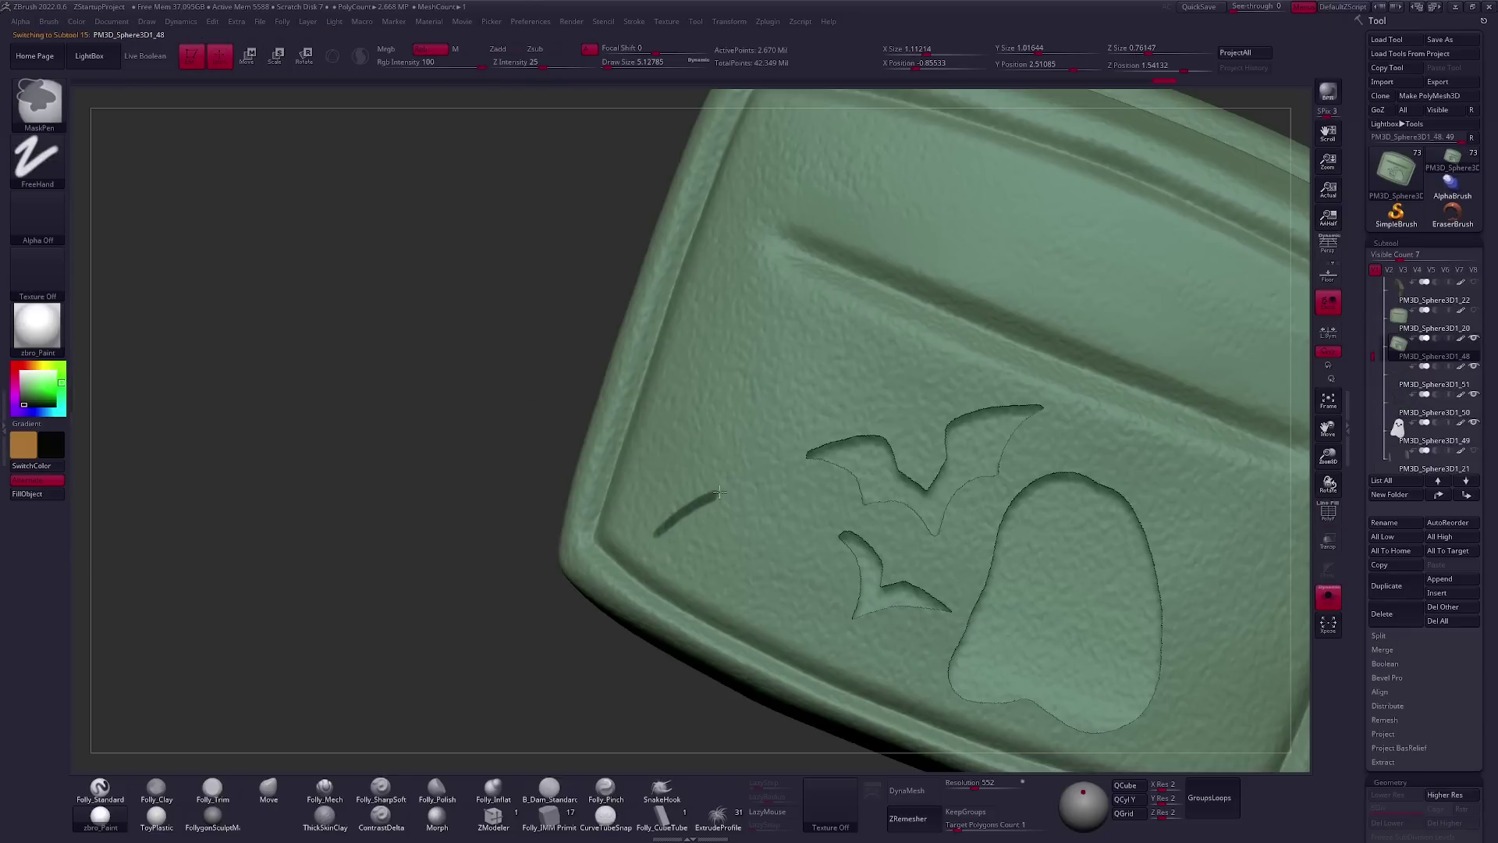
alt+right_drag(670, 543, 680, 551)
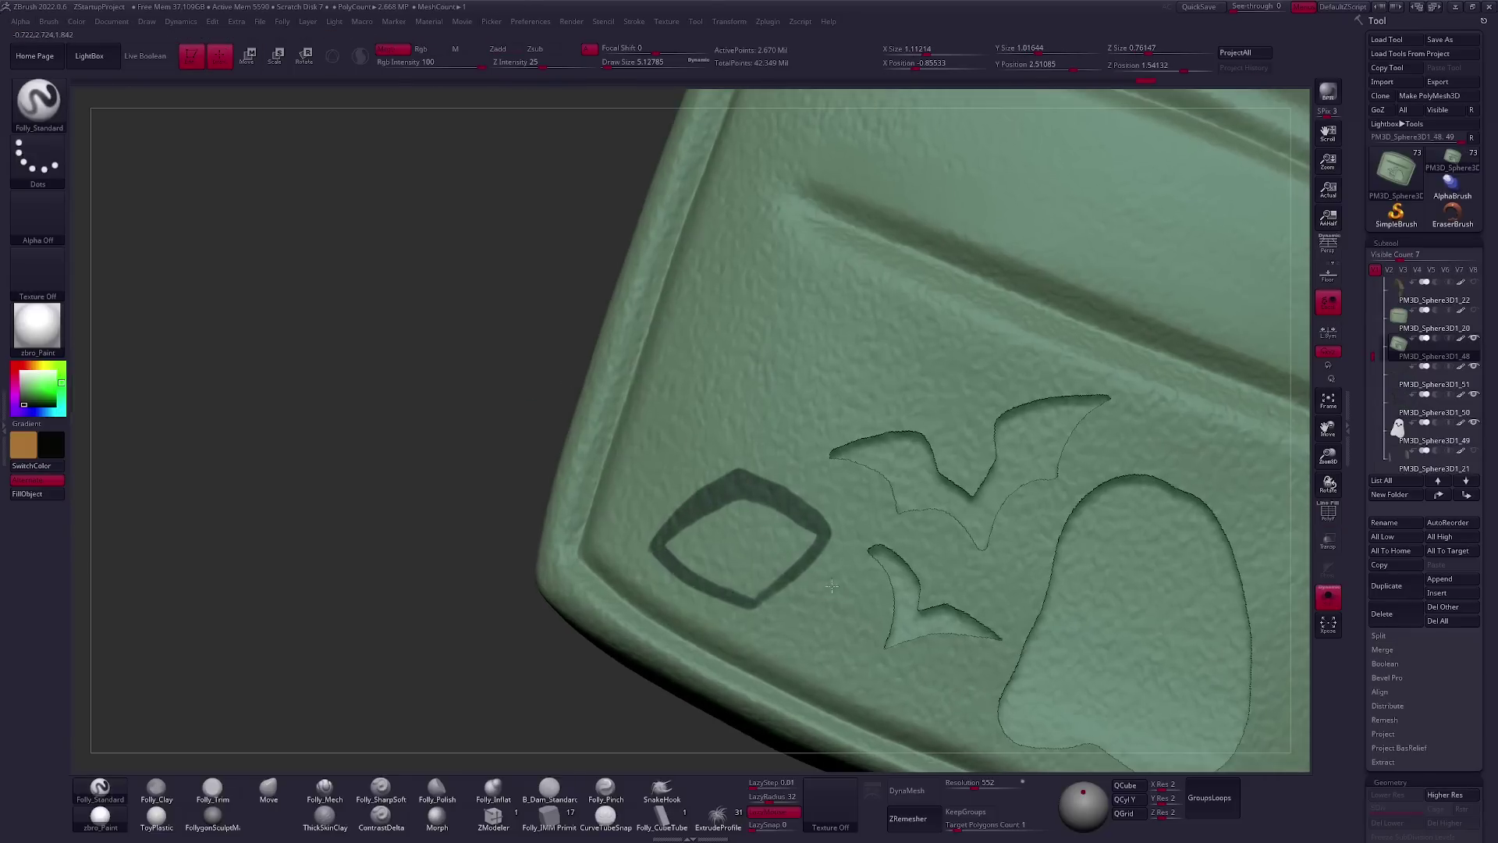
ctrl+drag(734, 482, 662, 541)
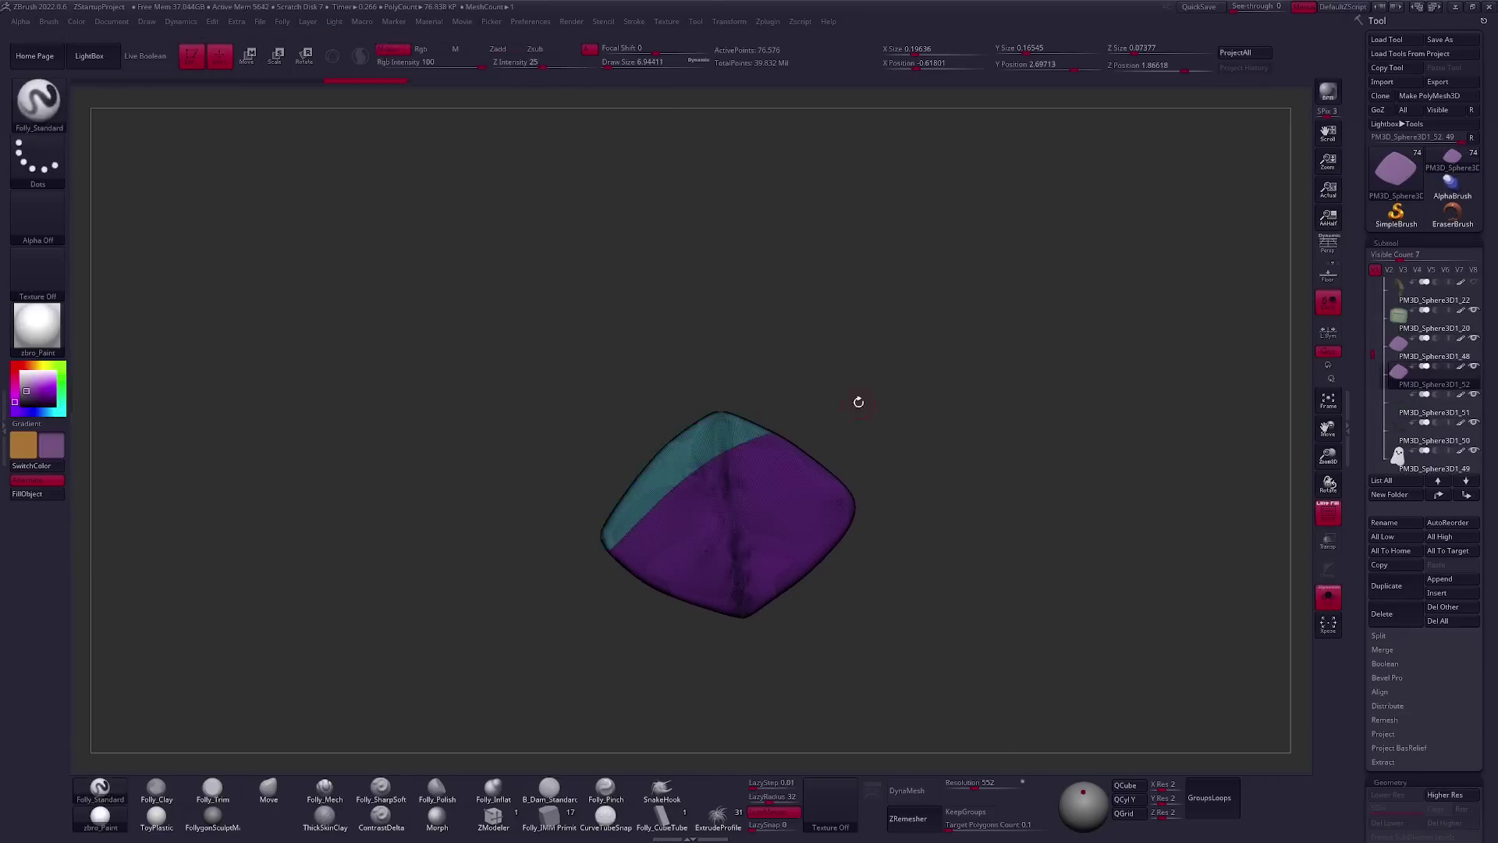
Slice an inset diamond eye opening into the purple patch with the SliceCurve brush
drag(856, 401, 855, 518)
drag(535, 428, 991, 476)
key(shift+s)
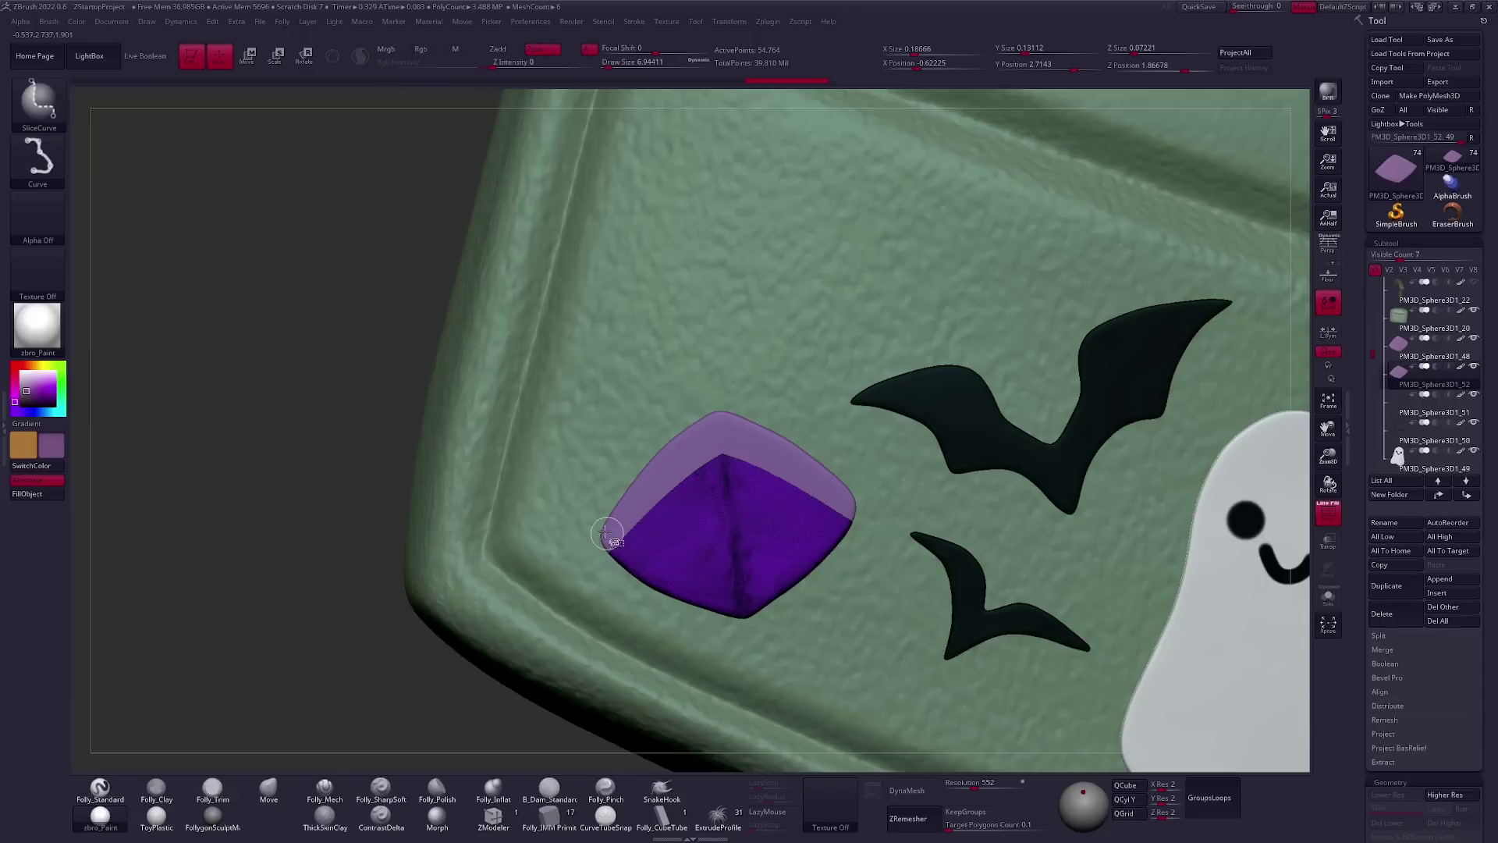
ctrl+shift+drag(851, 509, 817, 542)
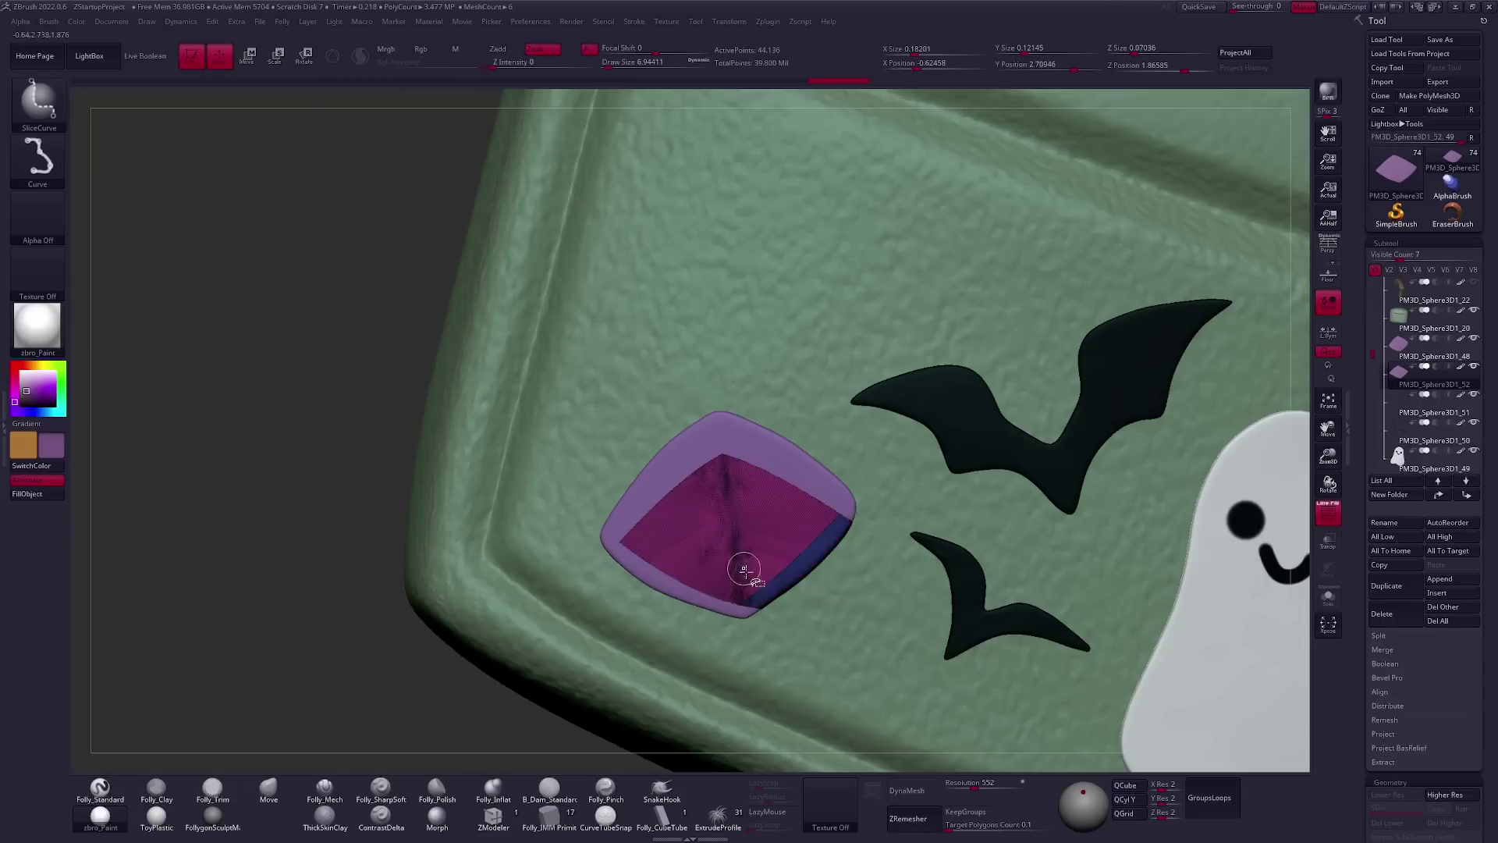
Slice a narrow vertical pupil into the eye's purple iris with SliceCurve and isolate the resulting piece
ctrl+shift+drag(730, 379, 776, 620)
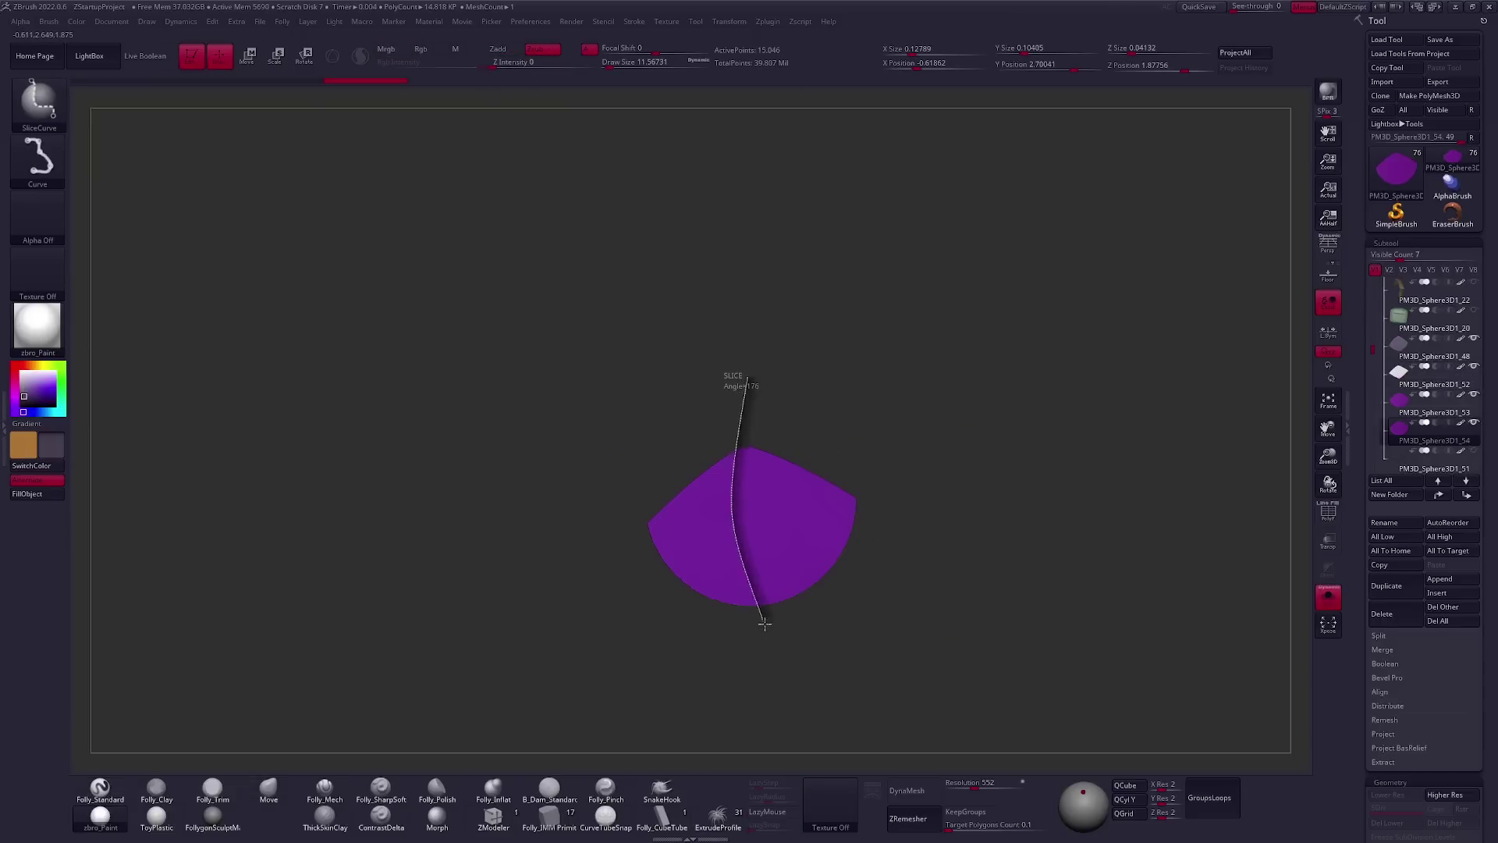
ctrl+shift+click(803, 531)
ctrl+shift+drag(725, 407, 749, 452)
ctrl+shift+drag(742, 684, 741, 684)
ctrl+shift+click(763, 525)
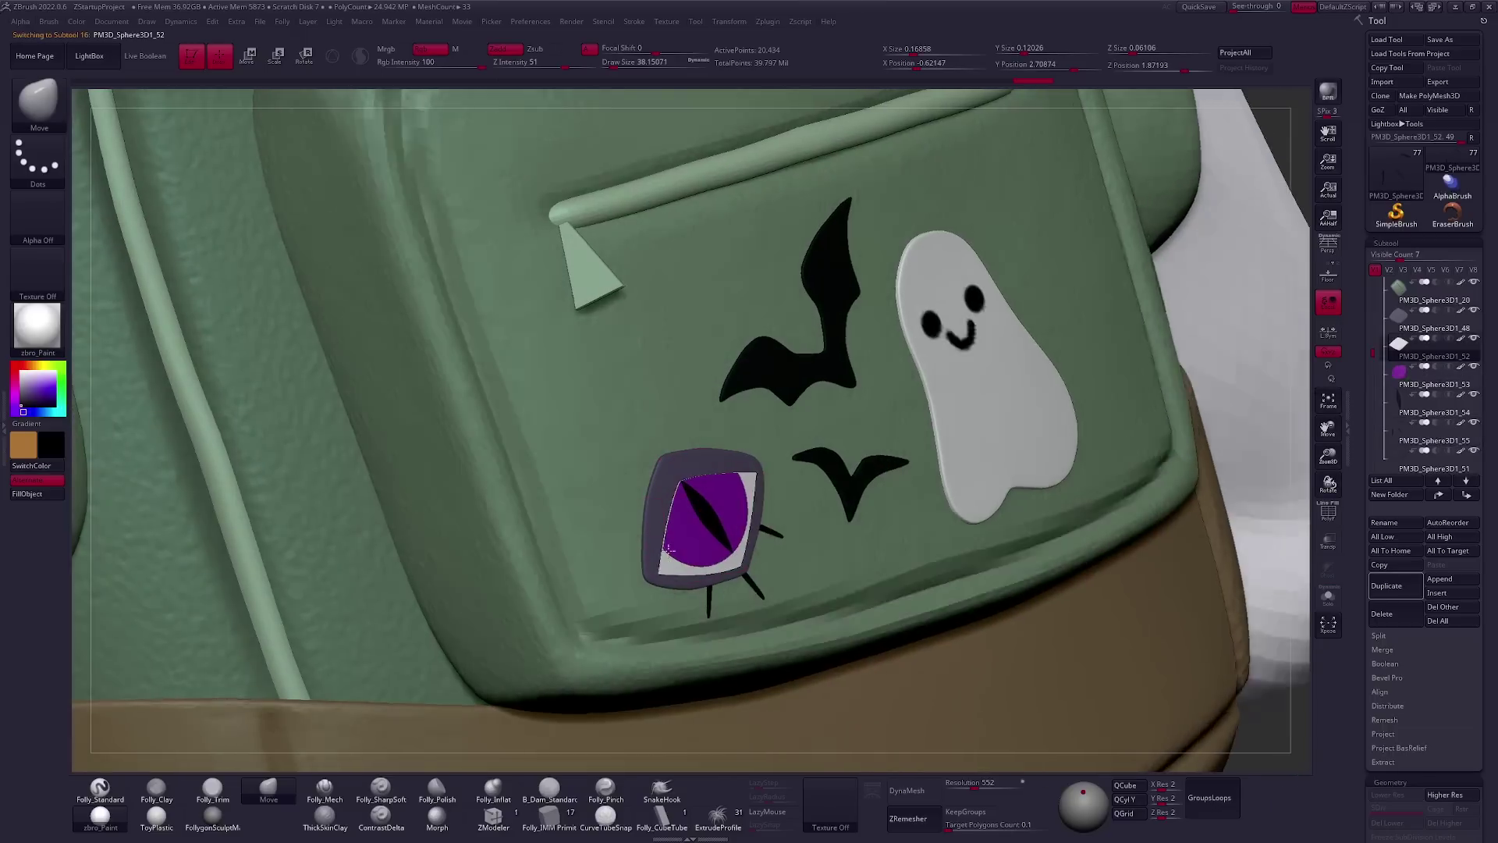
alt+click(712, 504)
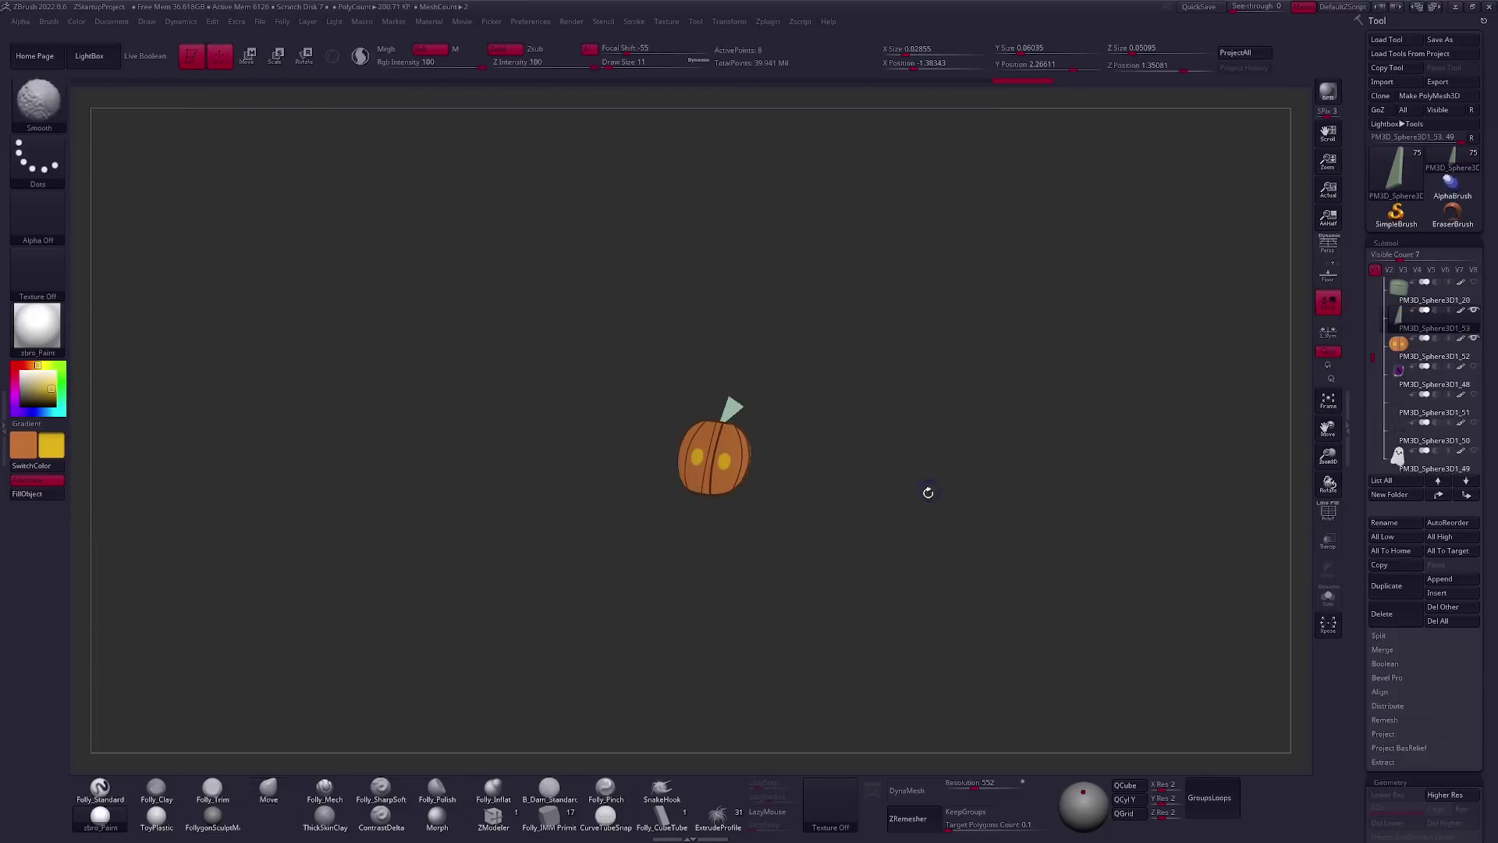
Append a flat mesh and pull it into a skull silhouette with a rounded cranium and narrow jaw using the Move brush
key(space)
click(1113, 413)
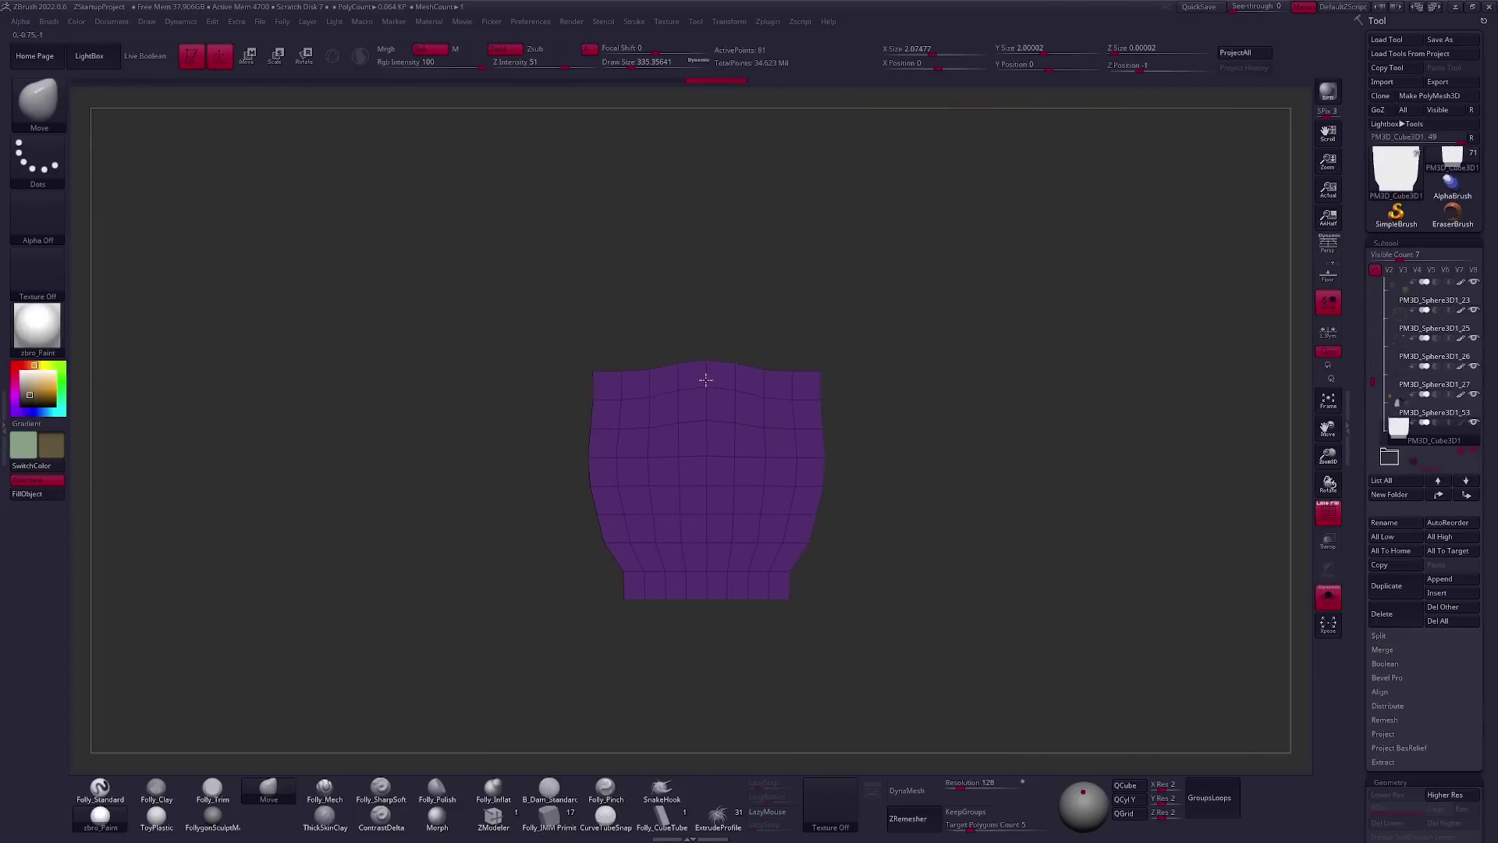
drag(818, 374, 809, 395)
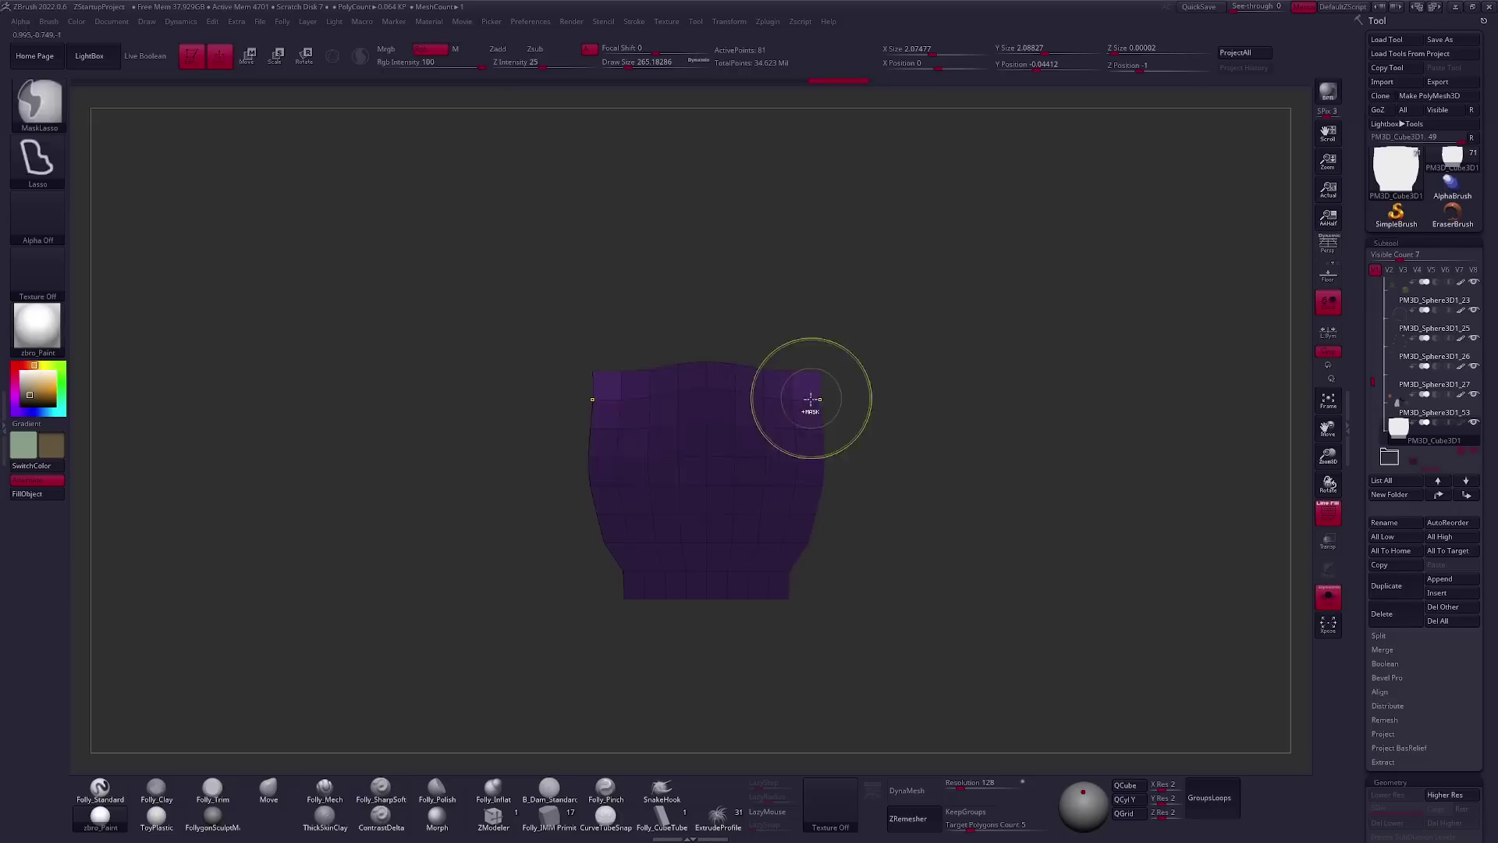
key(space)
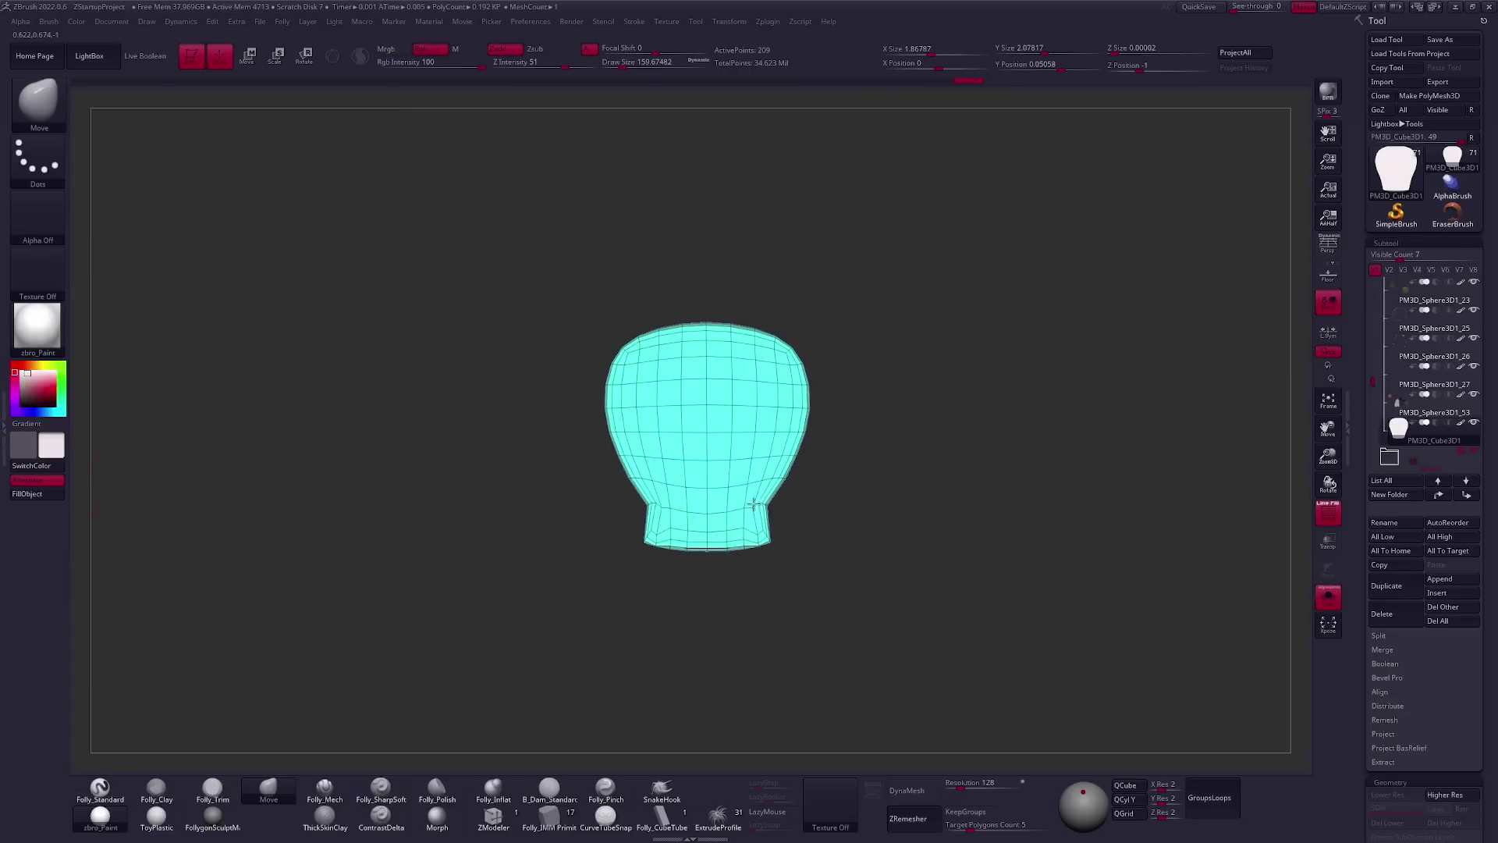
drag(754, 504, 808, 482)
key(space)
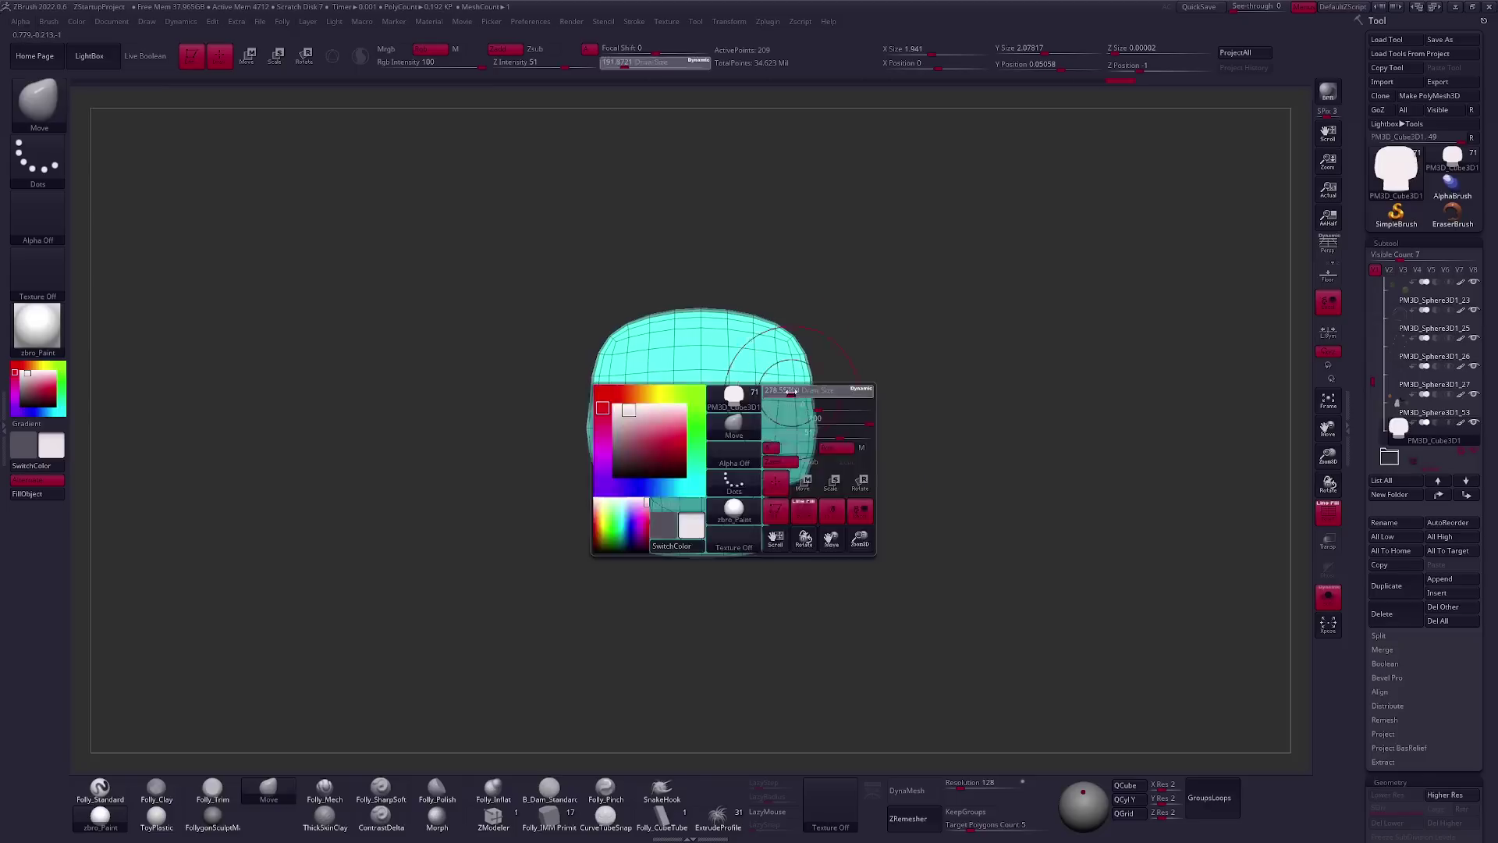
drag(819, 428, 812, 404)
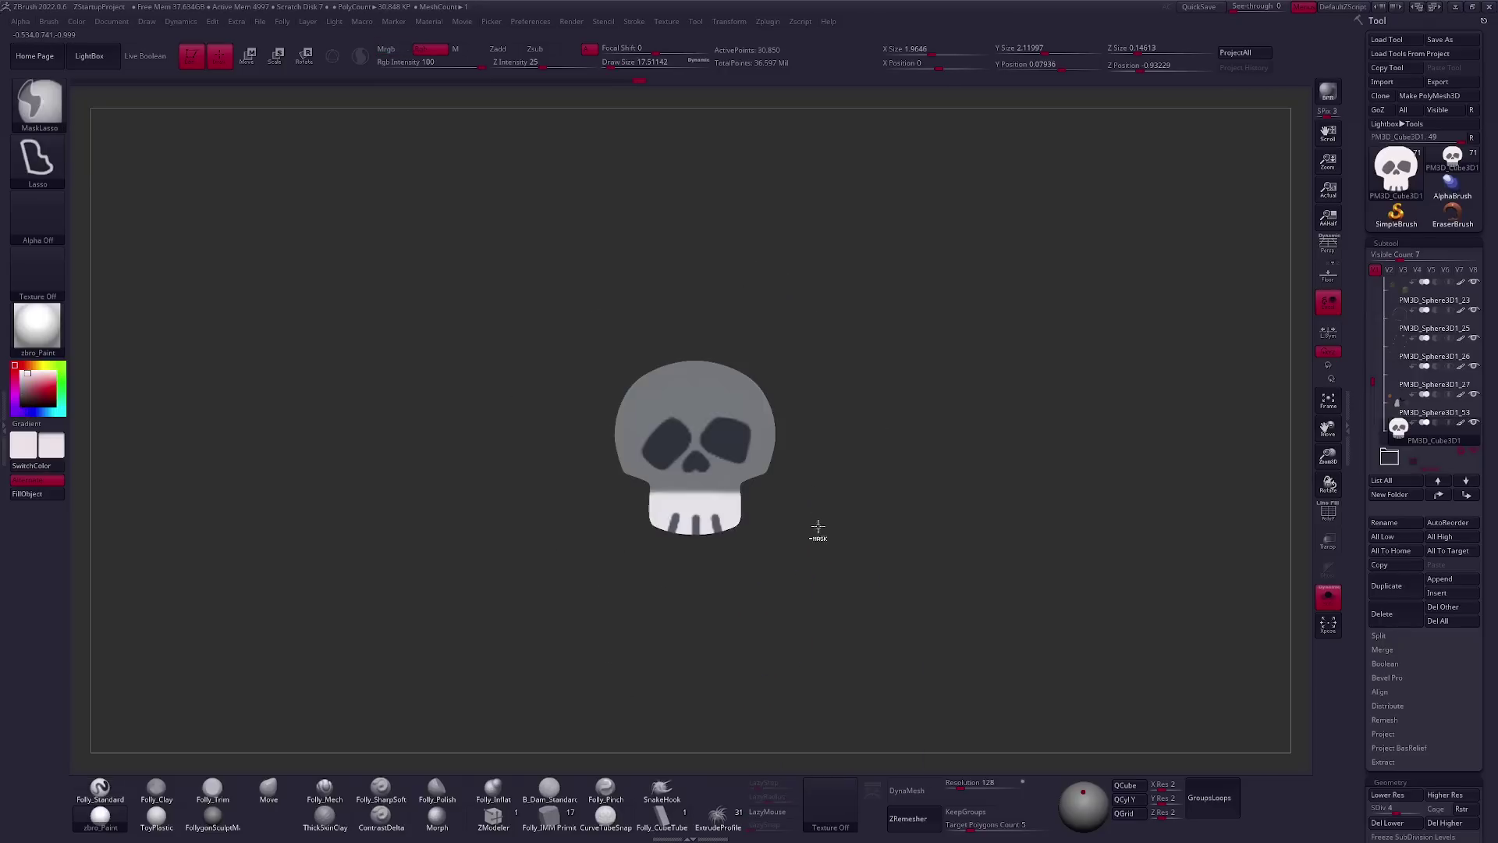
Scale down the skull and place it on the lower end of the backpack's shoulder strap
key(w)
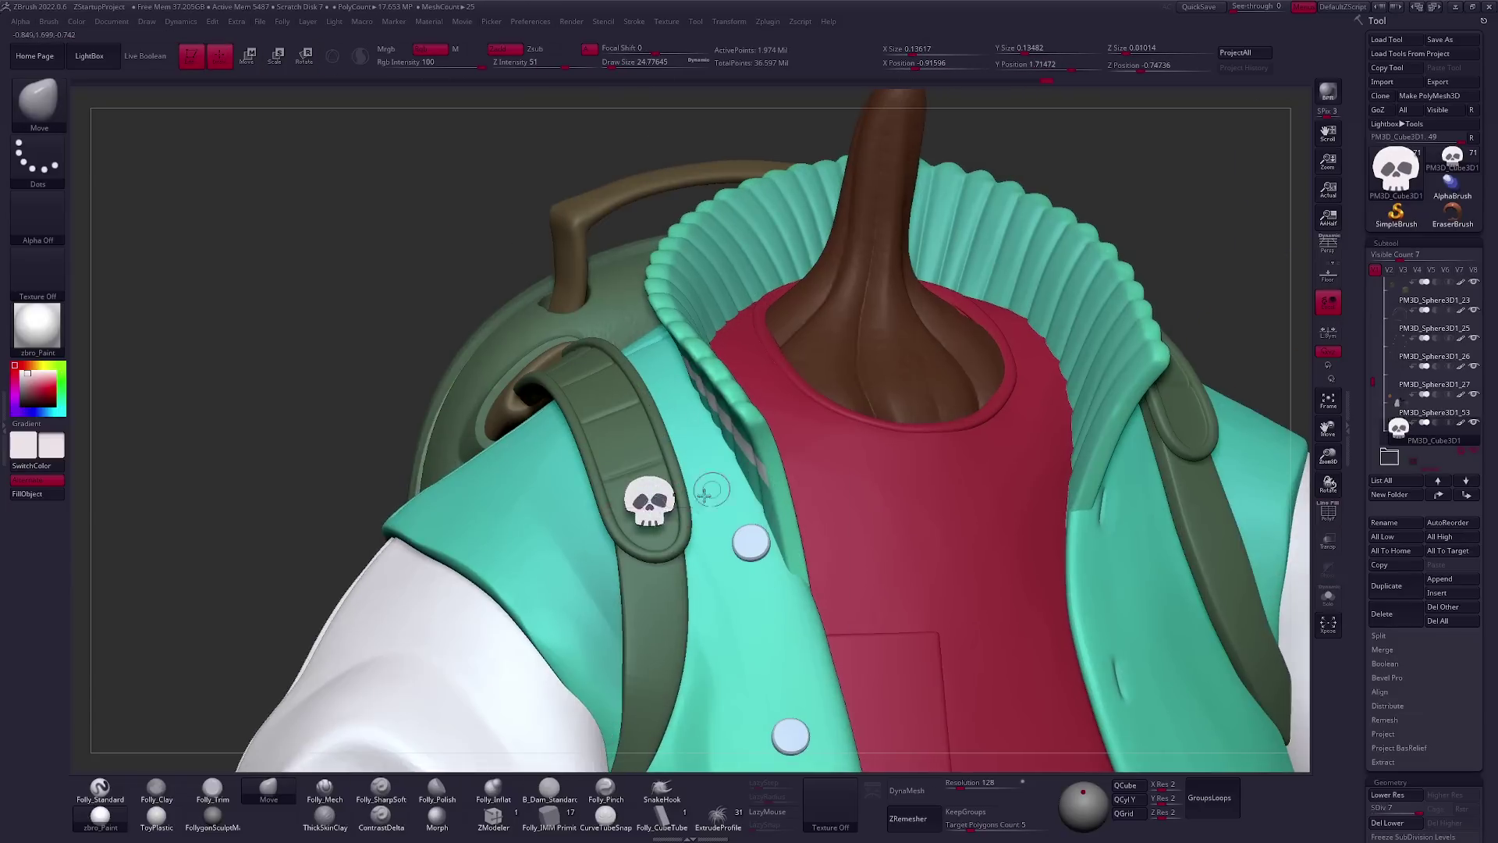
key(w)
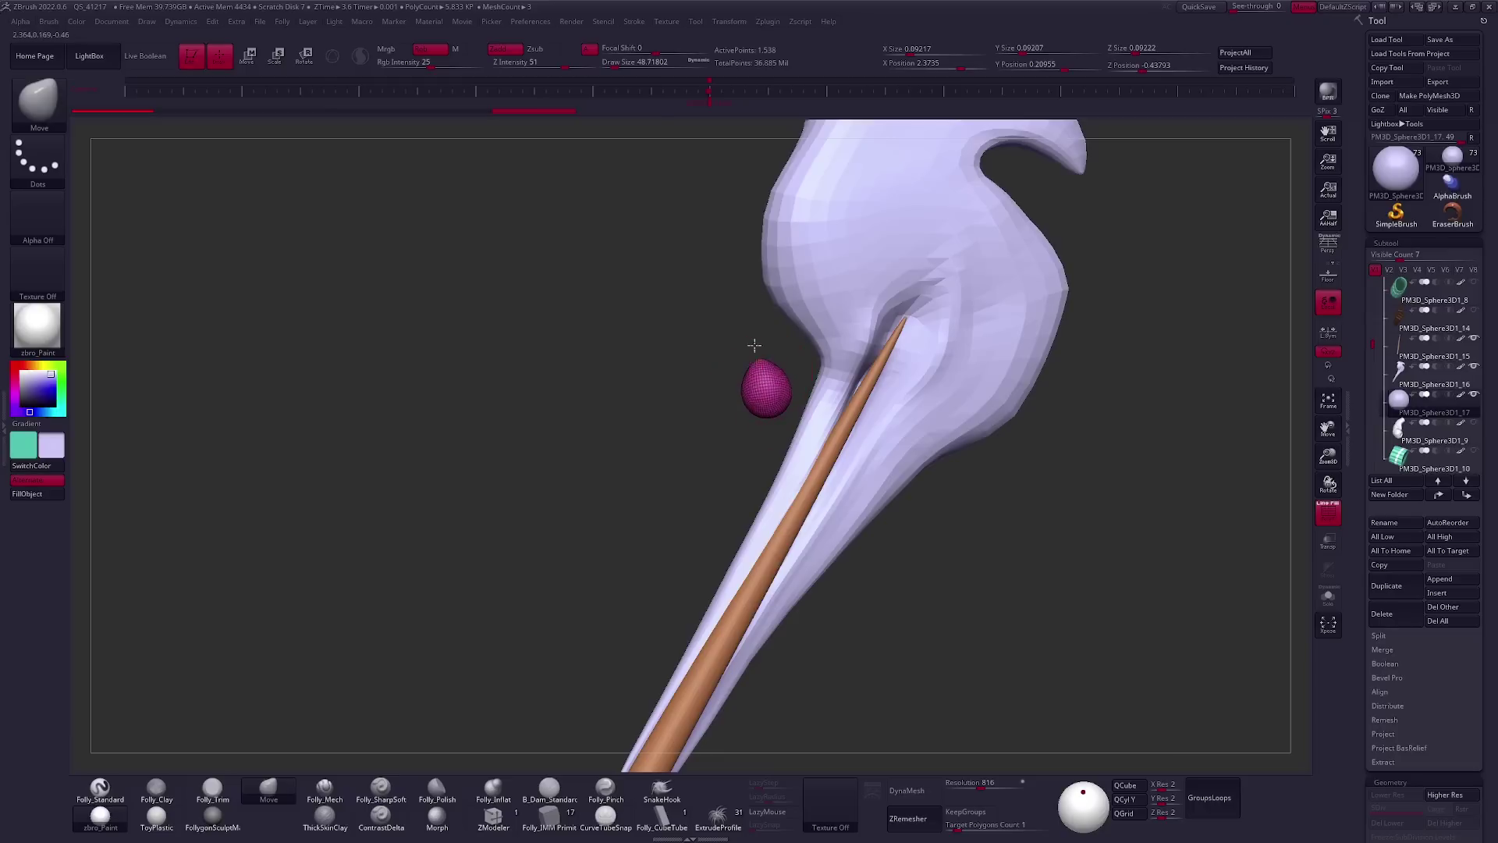
Bend the small sphere beside the staff's flame into a curved wisp with the Move brush
key(space)
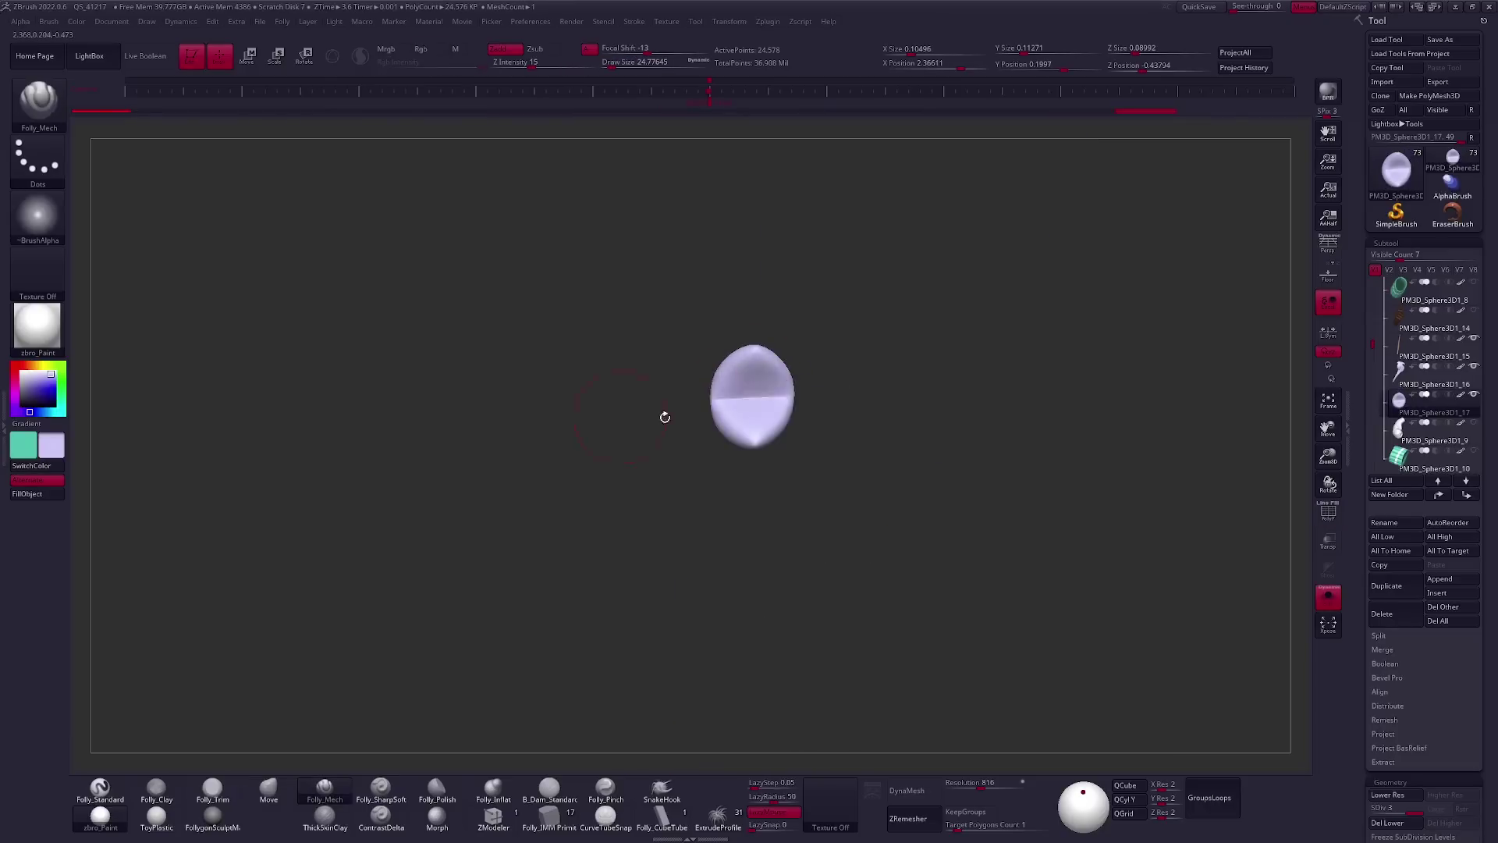
key(b)
key(m)
key(v)
drag(800, 400, 745, 380)
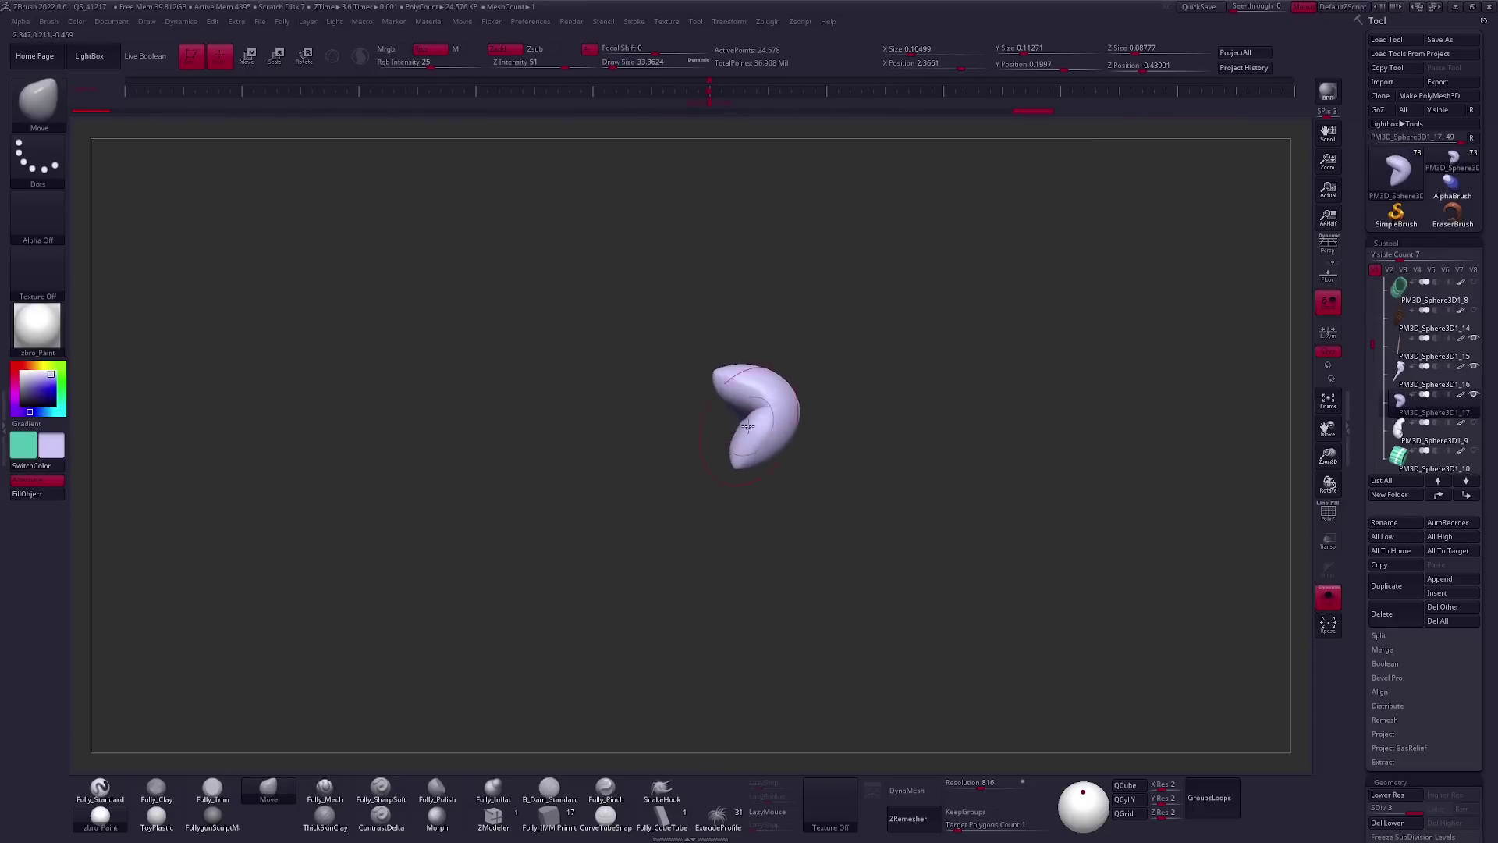
key(ctrl+shift+s)
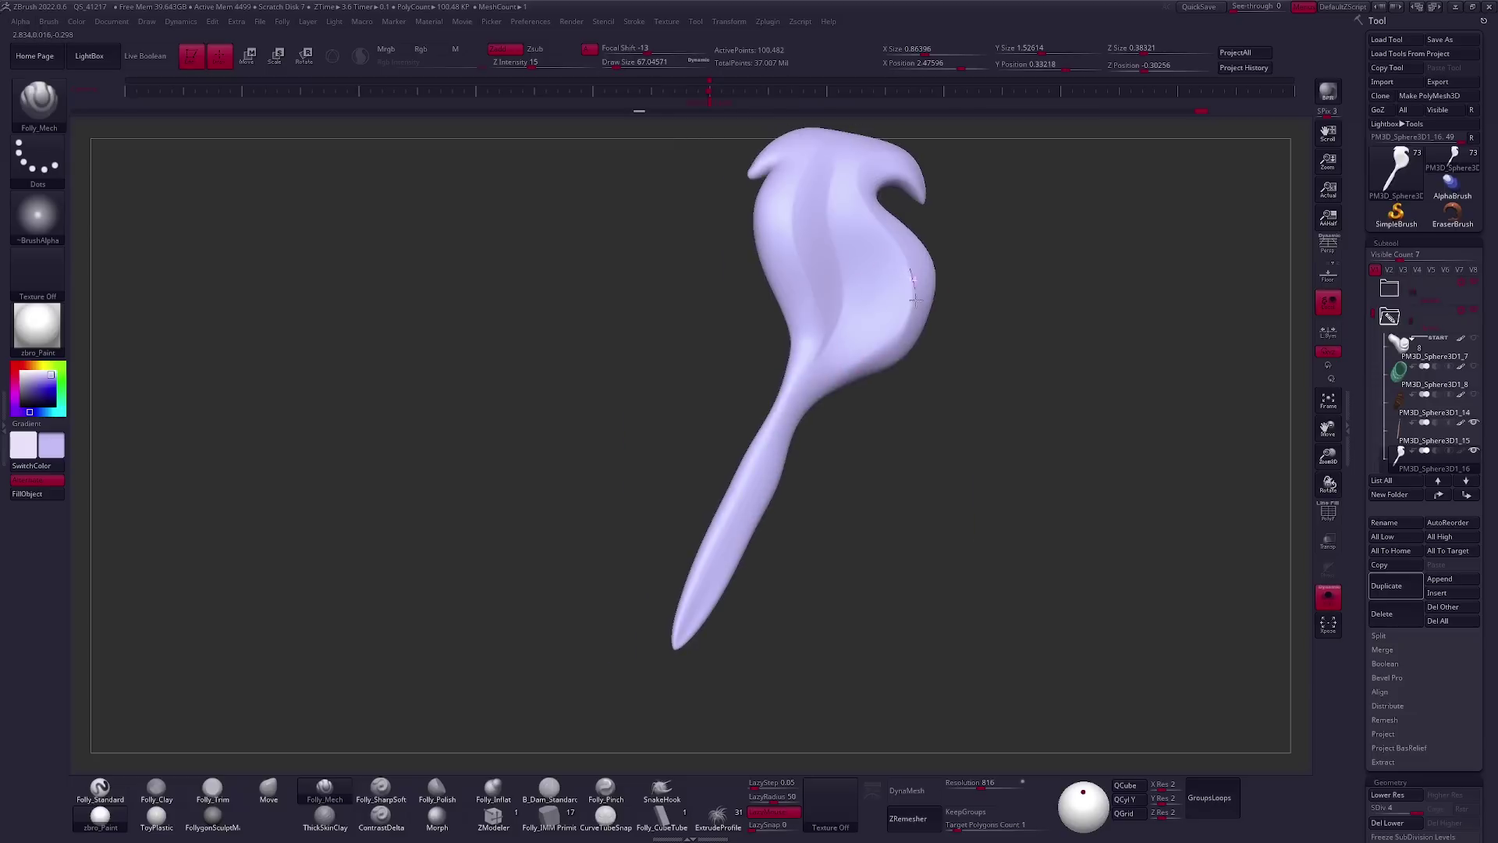
Sculpt flowing planes along the staff's lavender flame with the Folly_Mech brush
mouse_move(691, 620)
right_down()
mouse_move(812, 575)
mouse_move(761, 583)
mouse_move(752, 546)
right_up()
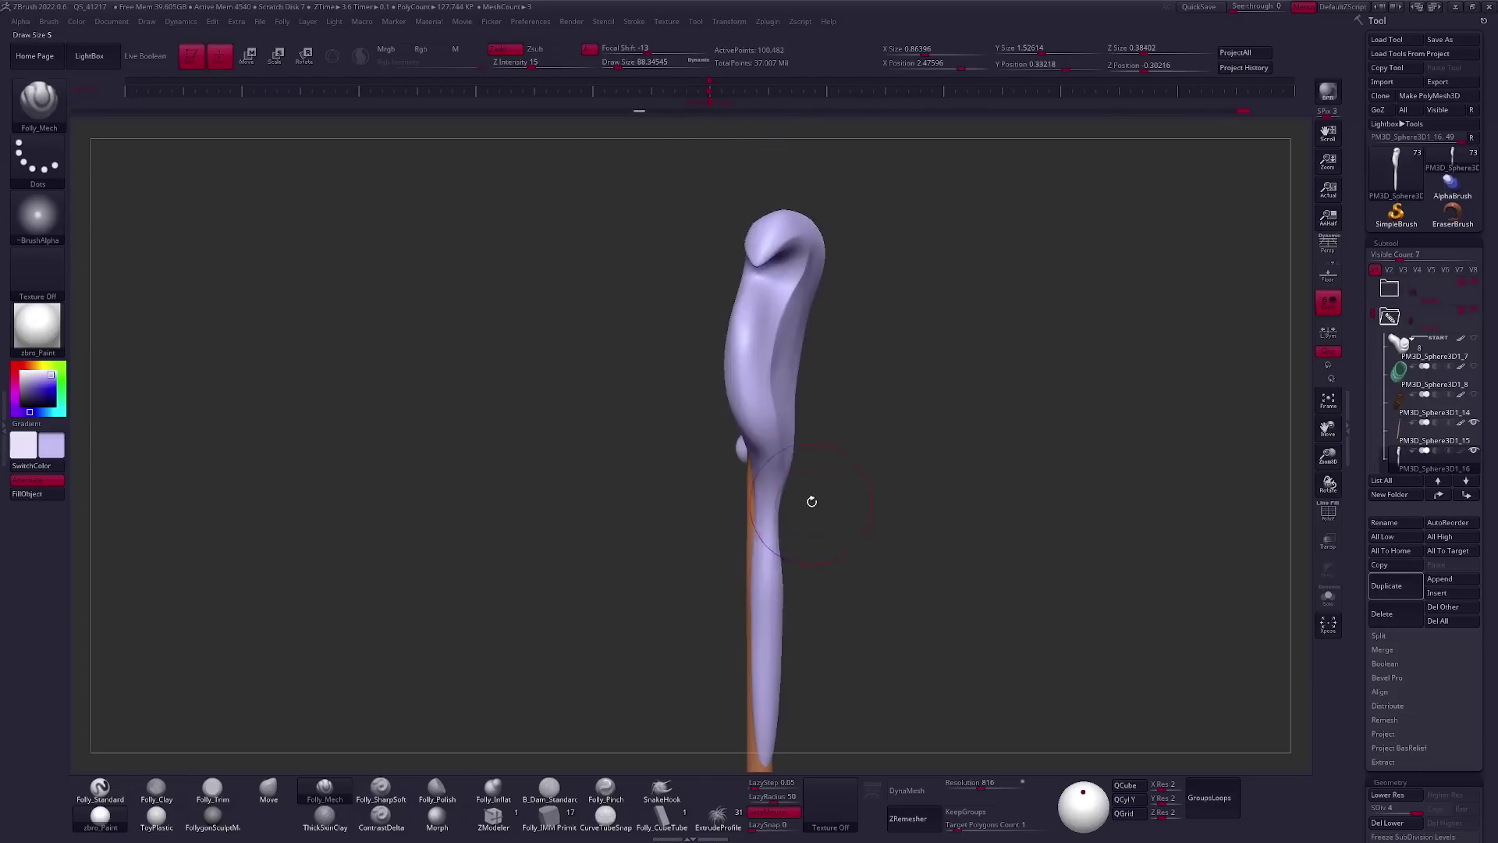
right_drag(787, 367, 812, 367)
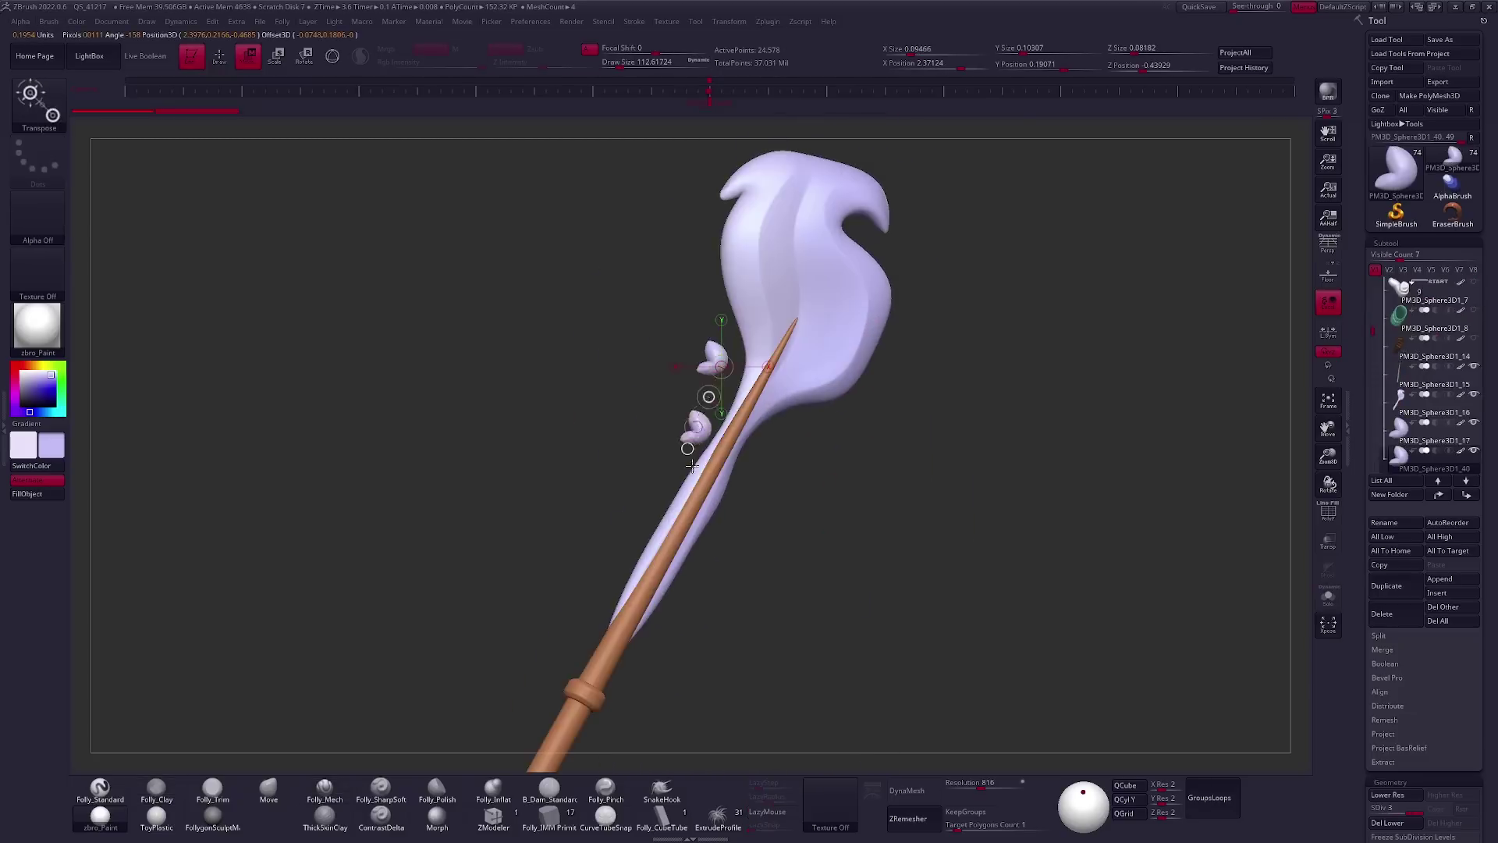
Scale down the duplicated wisp below the original and reshape it into a small smooth oval droplet
alt+right_drag(826, 515, 741, 427)
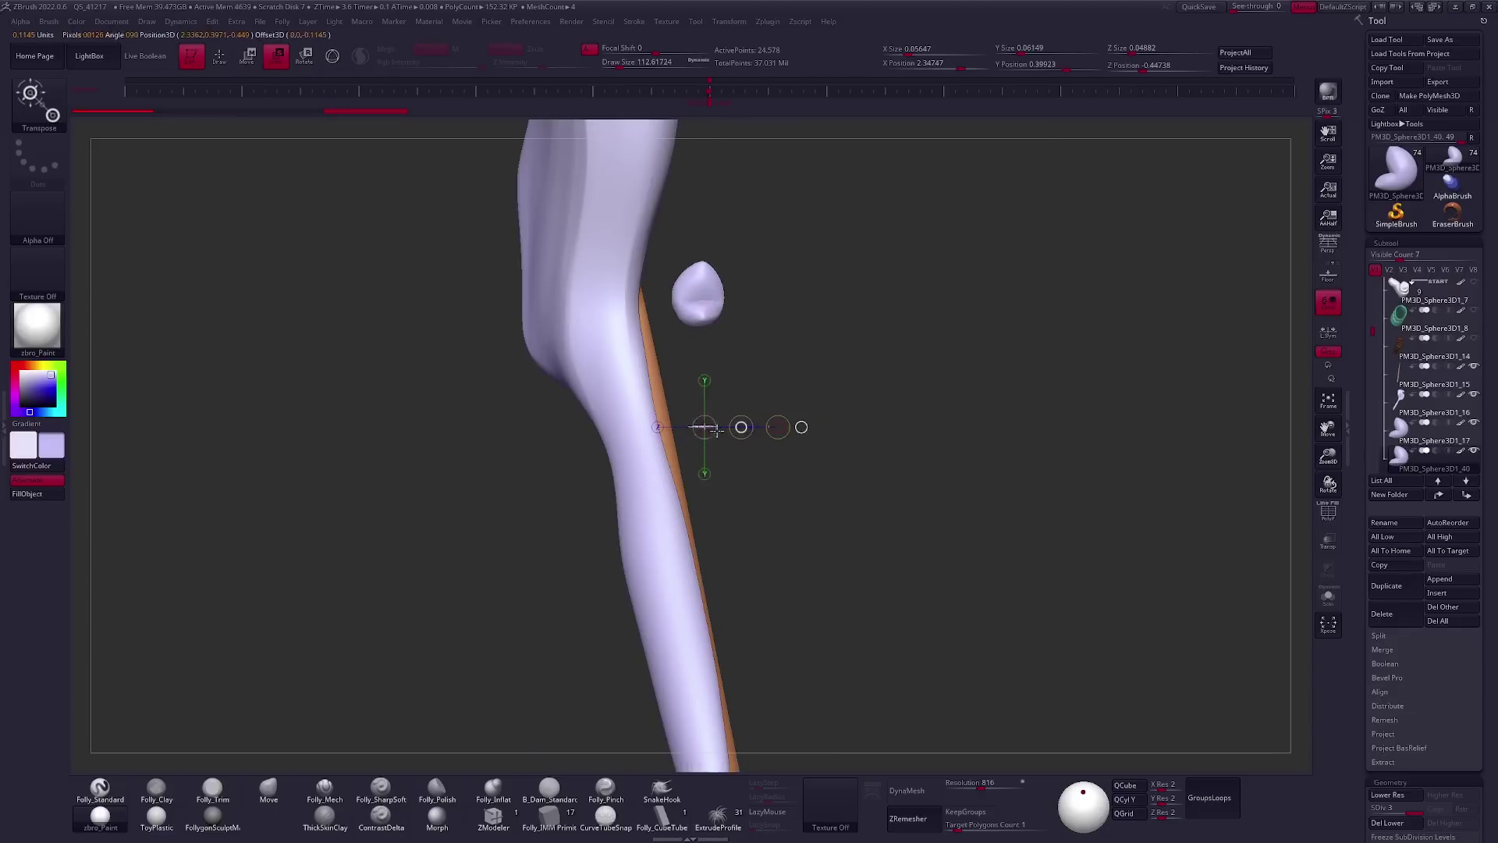
right_drag(614, 552, 659, 444)
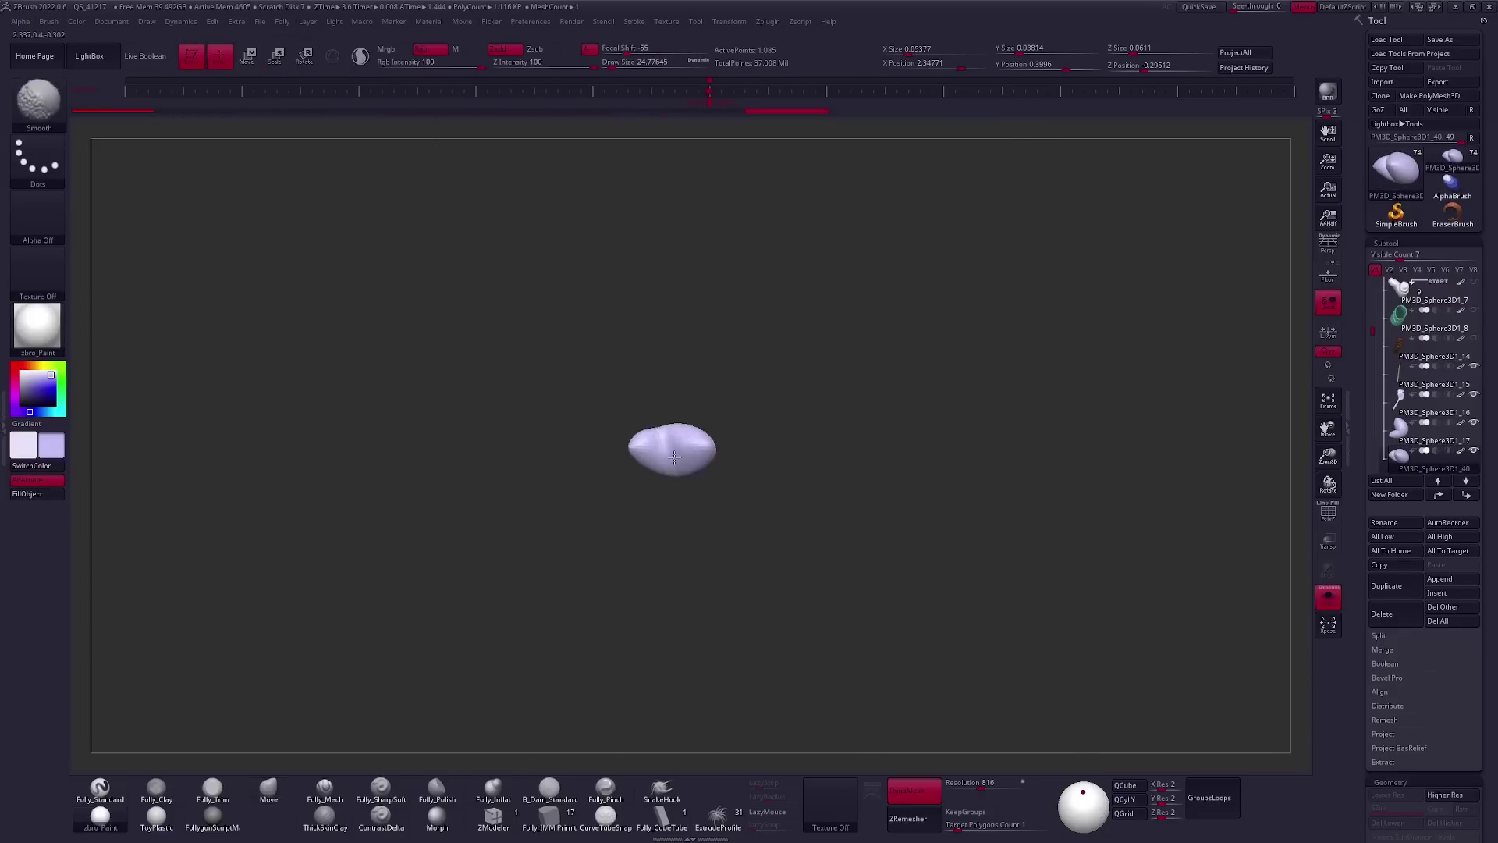
key(shift+ctrl+s)
right_drag(679, 558, 742, 488)
key(shift+ctrl+s)
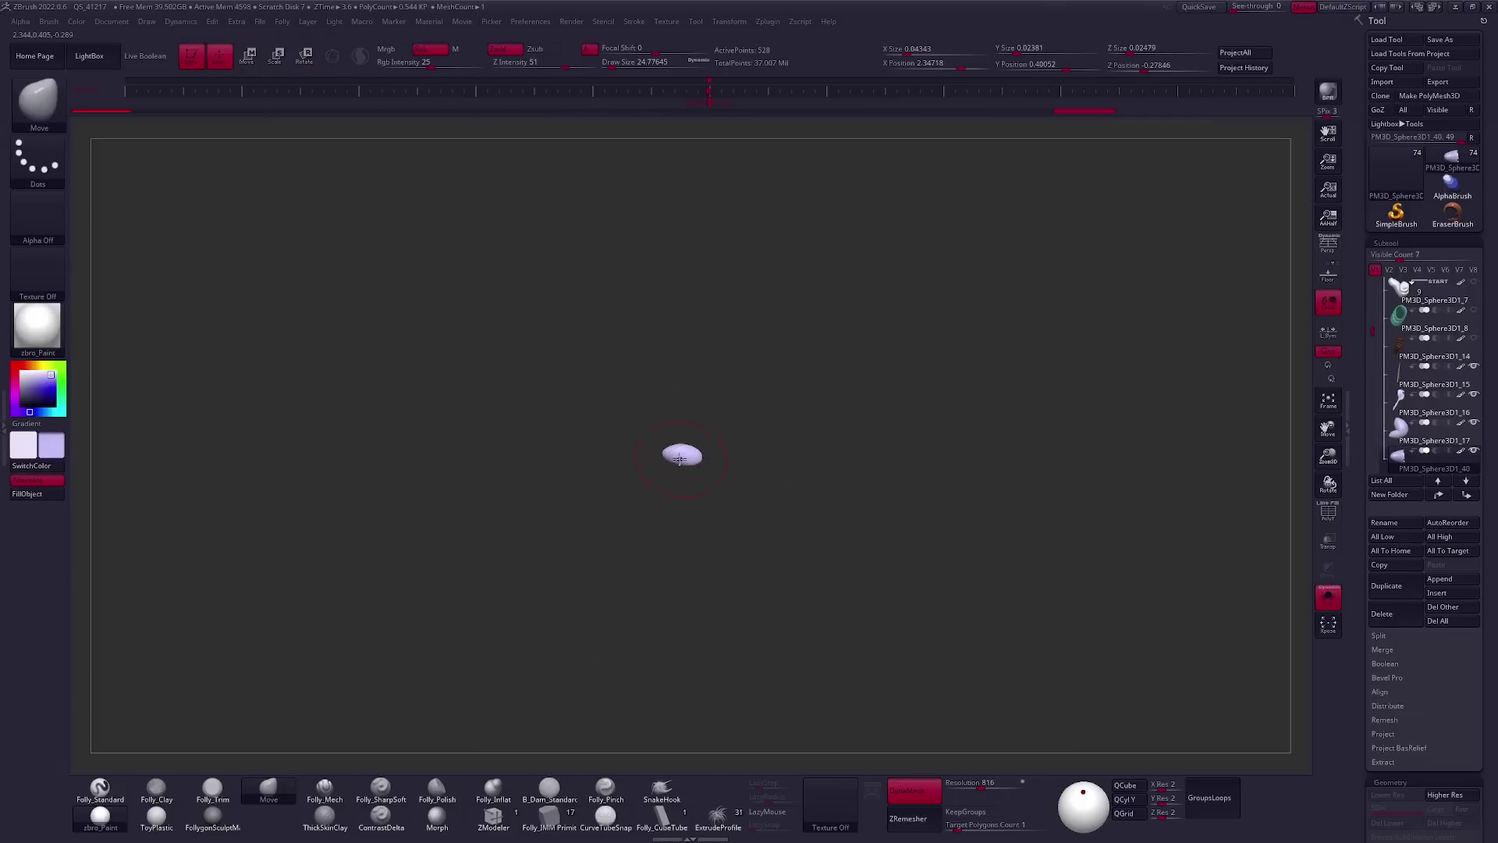
key(shift+ctrl+s)
Position the small oval droplet below the curved wisp, beside the staff
key(w)
right_drag(77, 484, 702, 414)
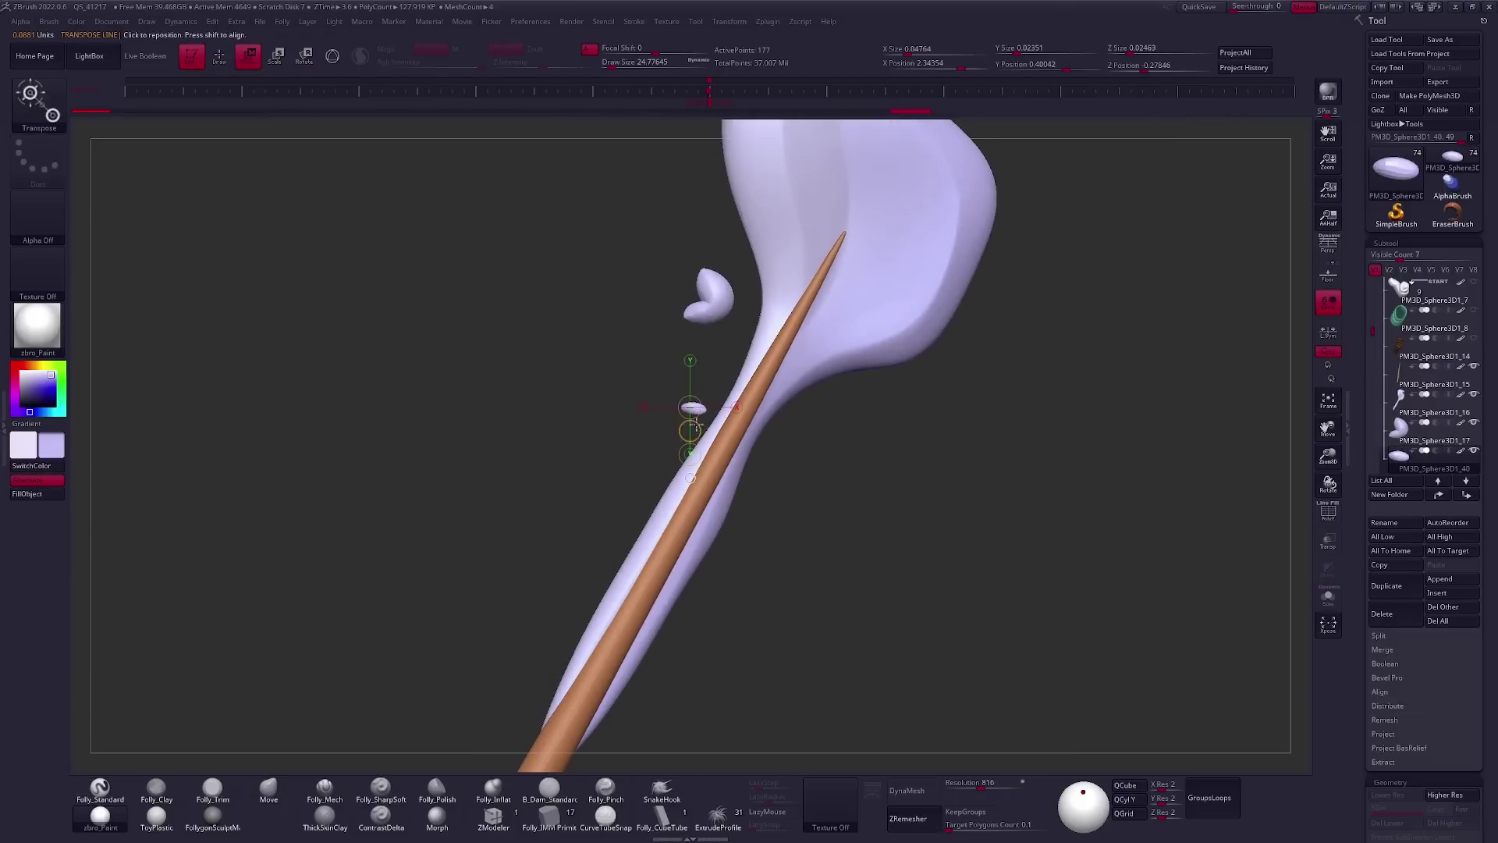
key(q)
Undo the last transpose change and remesh the wisp pieces around the cat spirit's head with ZRemesher
mouse_move(624, 452)
right_down()
mouse_move(664, 495)
mouse_move(885, 559)
mouse_move(874, 574)
mouse_move(845, 546)
right_up()
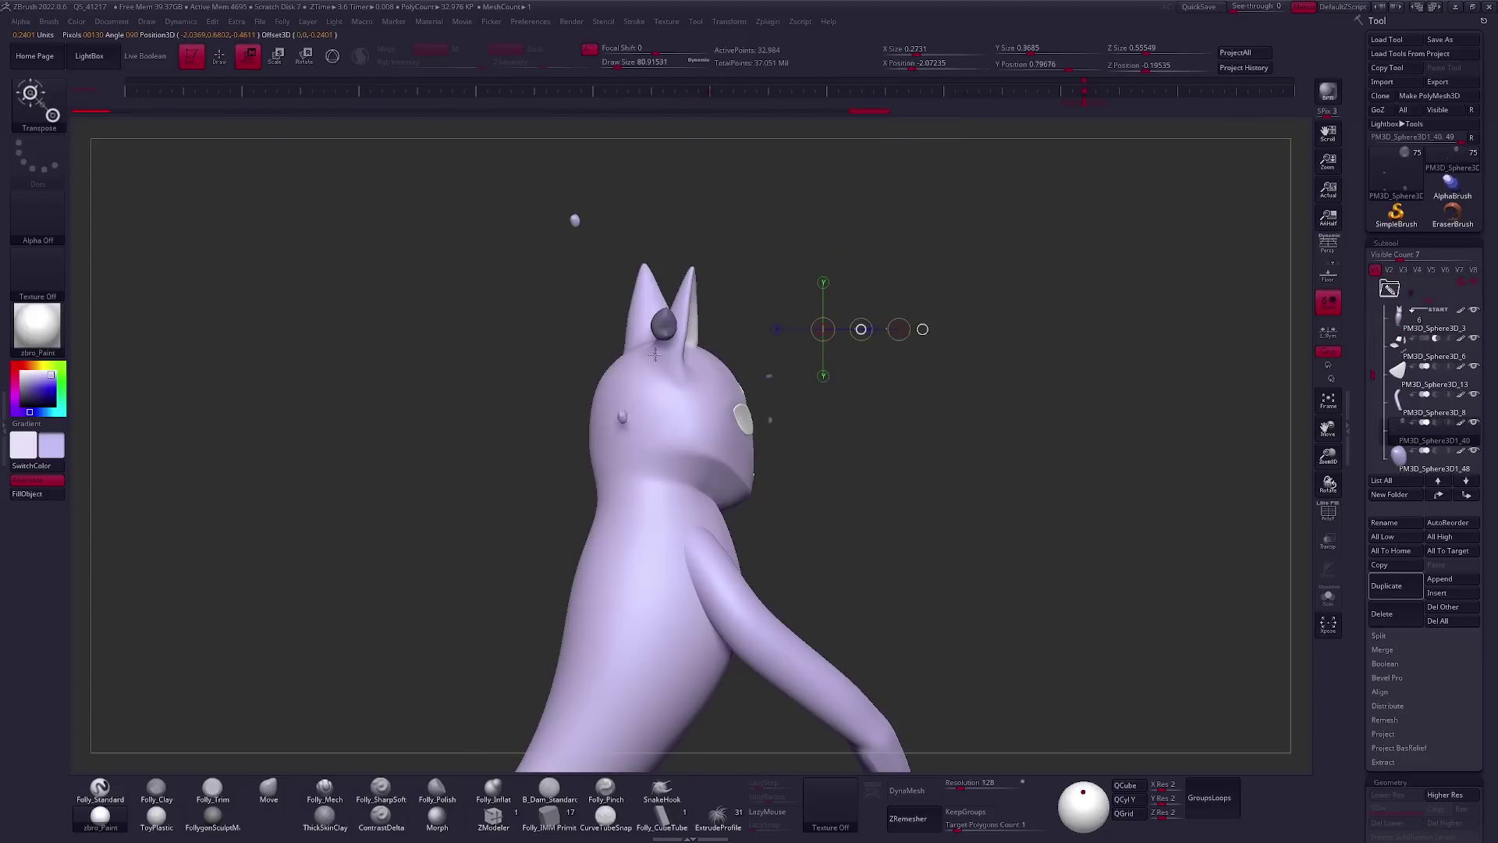
key(ctrl+z)
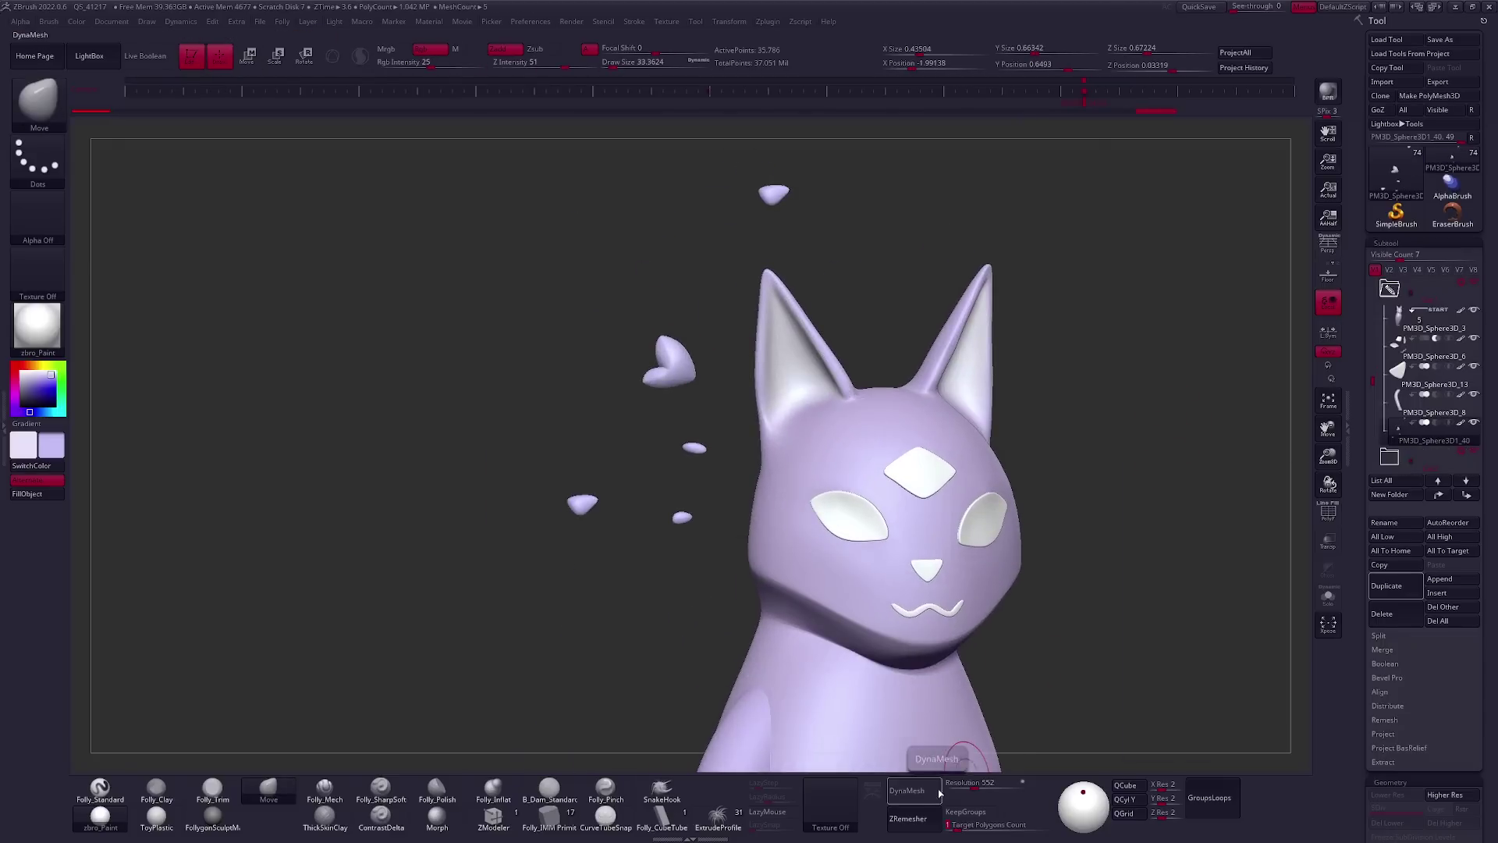
click(923, 815)
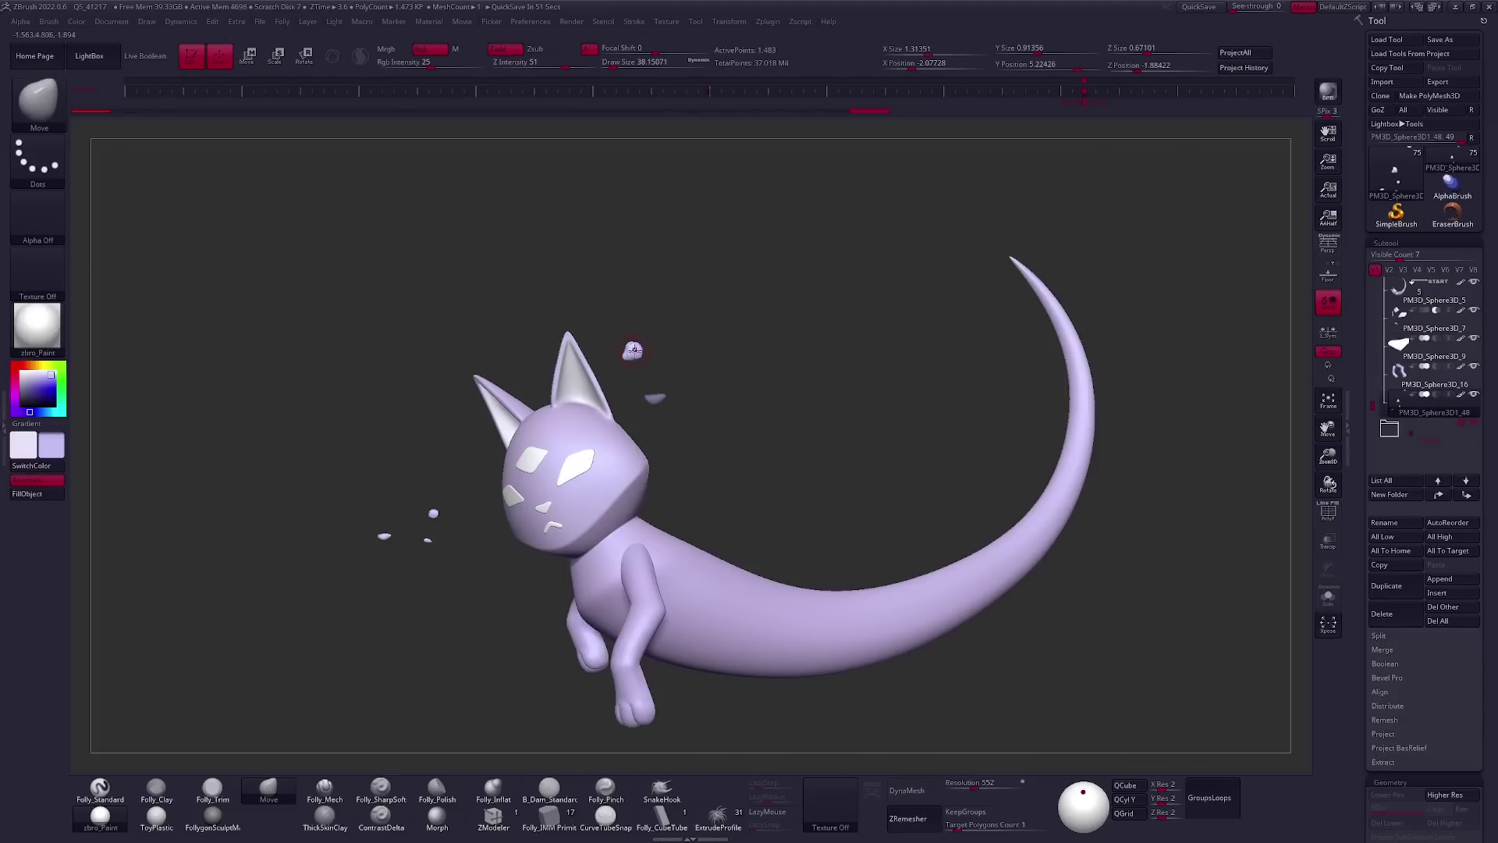
Arrange the copied wisp pieces around the long-tailed cat spirit's head and body with the transpose tool and Move brush
key(w)
click(796, 490)
key(q)
drag(895, 483, 794, 536)
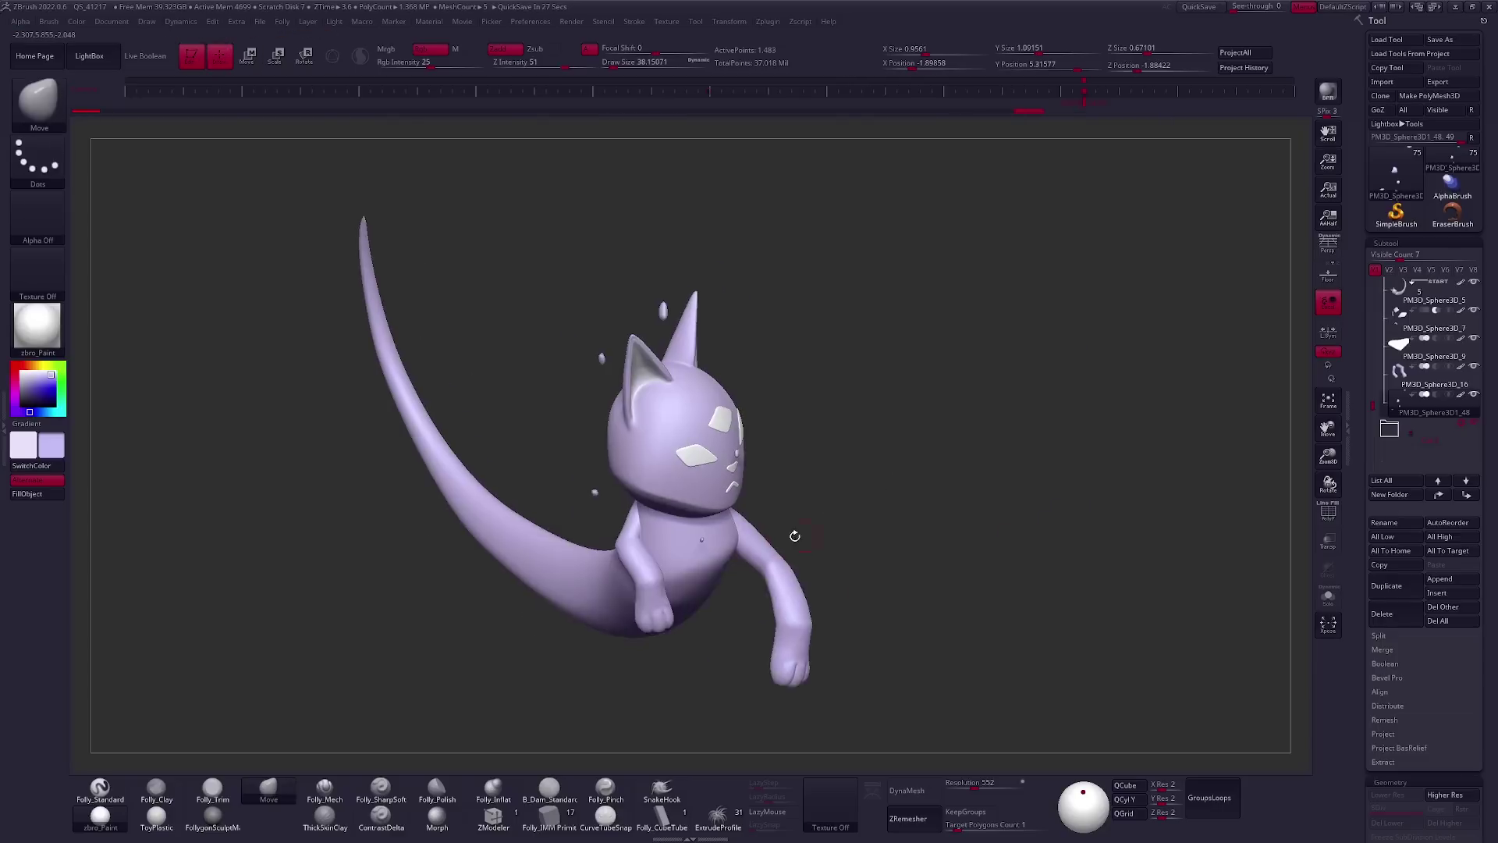
Reposition the wisp pieces around the diamond-eyed cat spirit's head with the transpose tool and the Move brush
key(w)
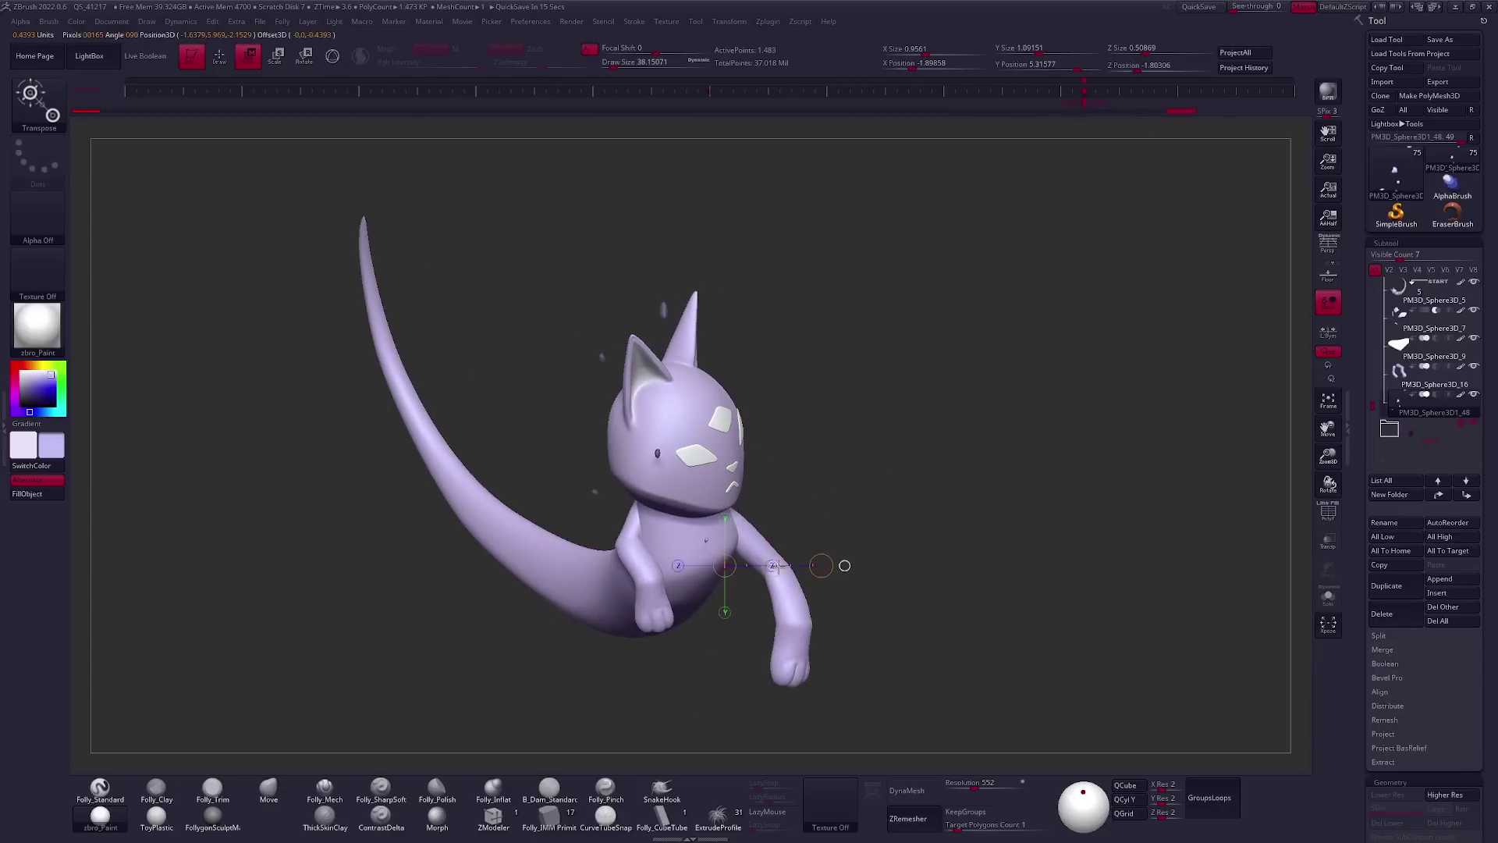
mouse_move(840, 565)
mouse_down()
mouse_move(471, 565)
mouse_move(825, 538)
mouse_move(811, 457)
mouse_move(960, 528)
mouse_move(971, 506)
mouse_move(796, 591)
mouse_move(812, 575)
mouse_up()
scroll(518, 521, up, 3)
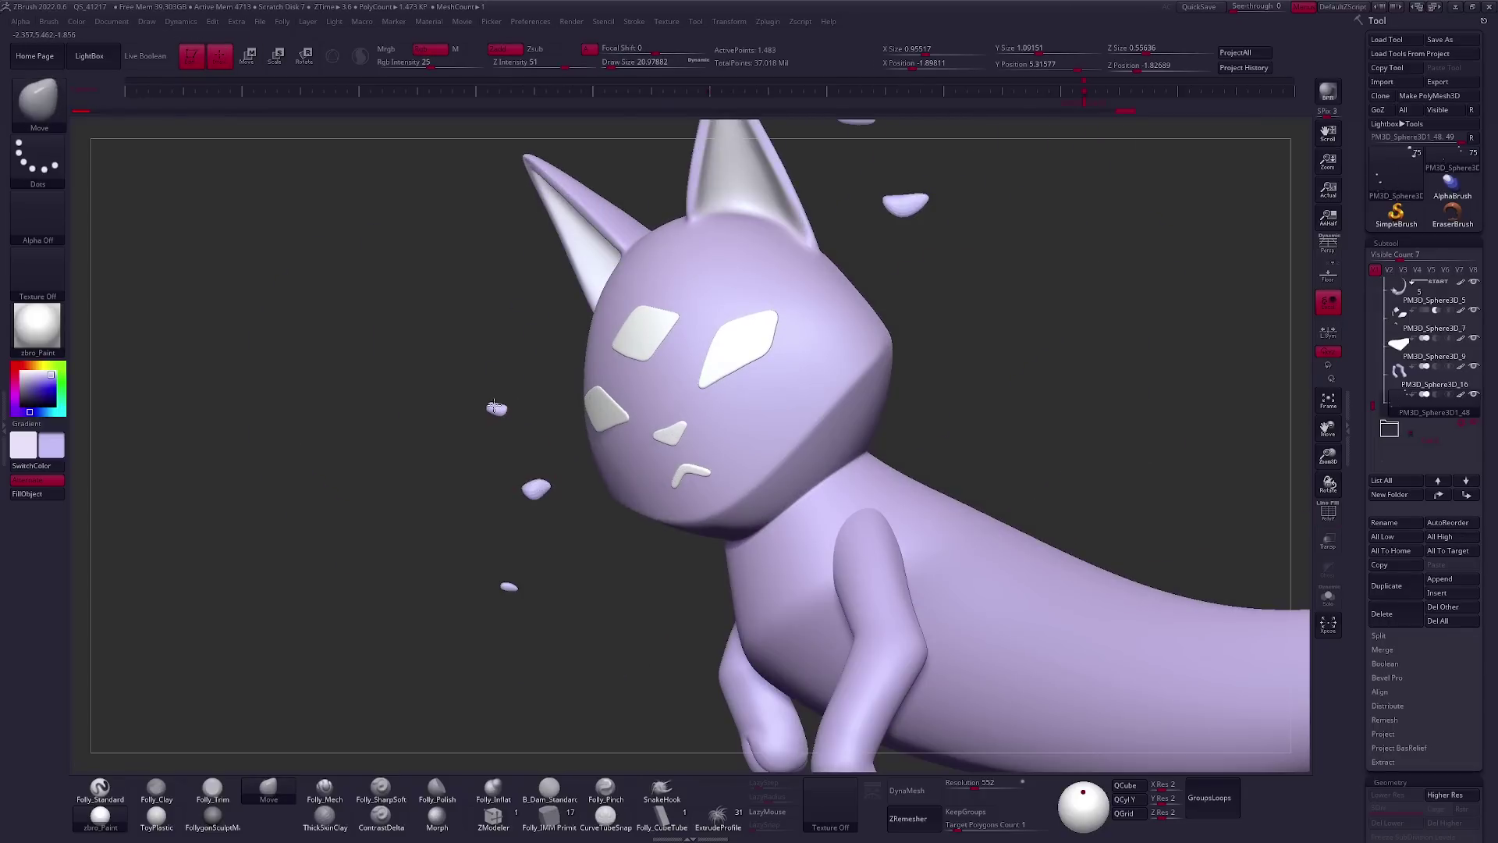
mouse_move(511, 589)
mouse_down()
mouse_move(812, 546)
mouse_move(876, 518)
mouse_up()
Arrange and reshape the small wisp pieces on both sides of the smiling cat spirit's body with the Move brush
scroll(811, 546, down, 5)
key(1)
mouse_move(1210, 374)
mouse_down()
mouse_move(853, 468)
mouse_move(726, 399)
mouse_up()
key(b)
key(m)
key(v)
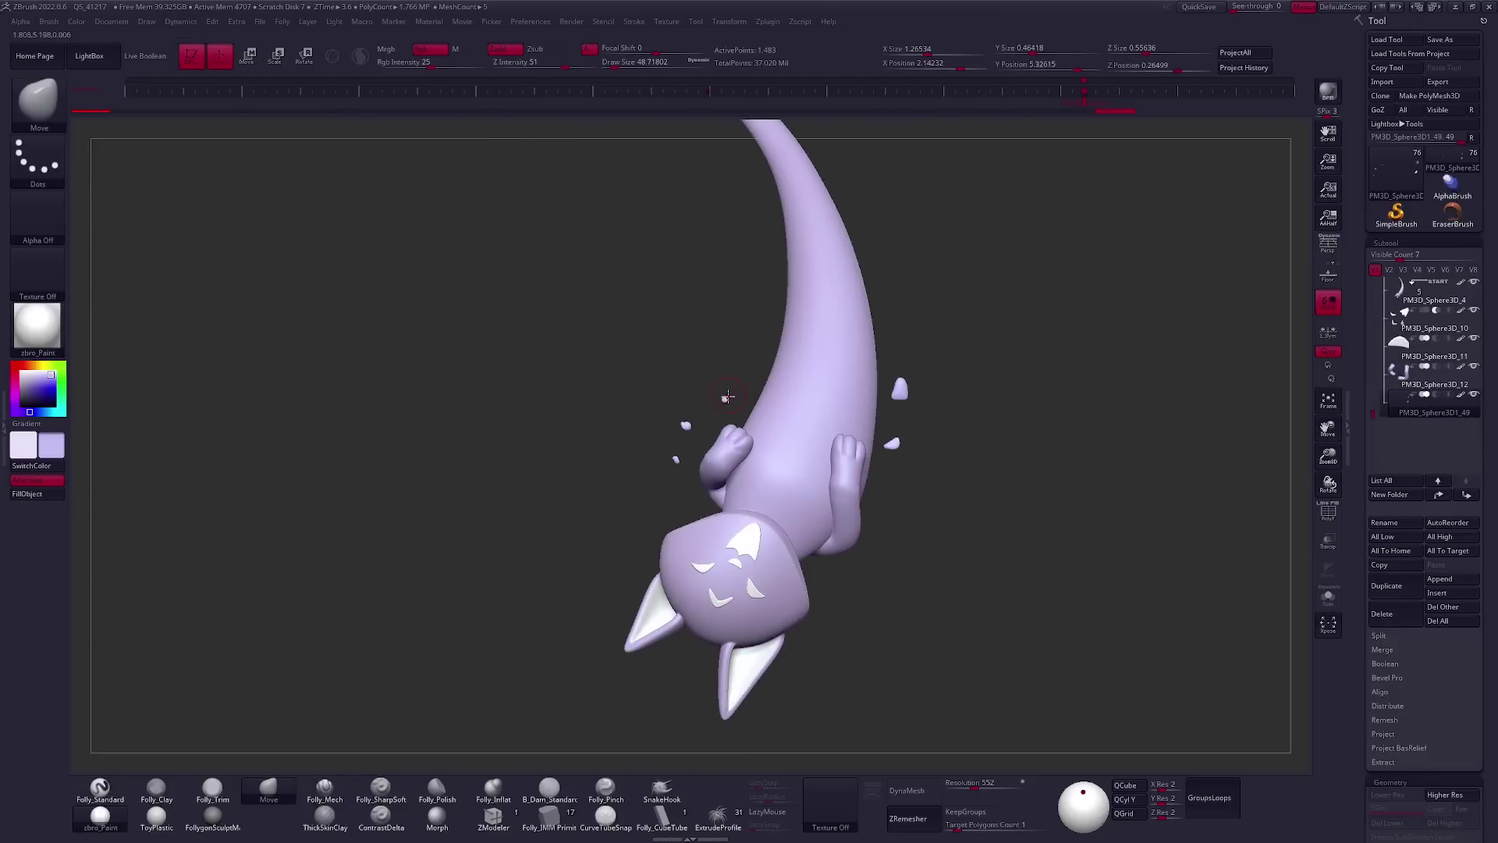
drag(688, 457, 604, 374)
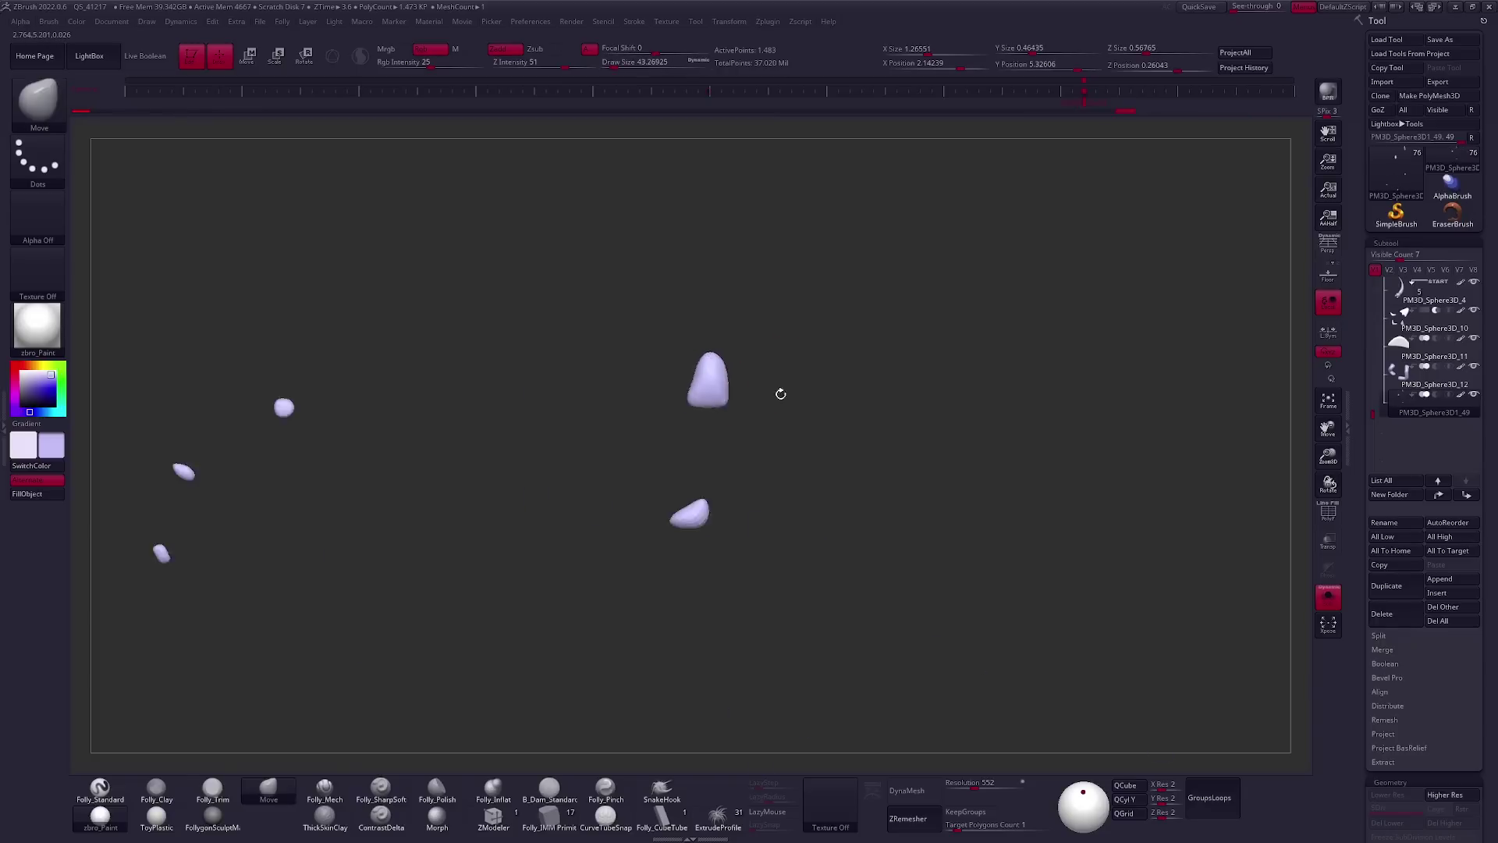
drag(823, 349, 923, 428)
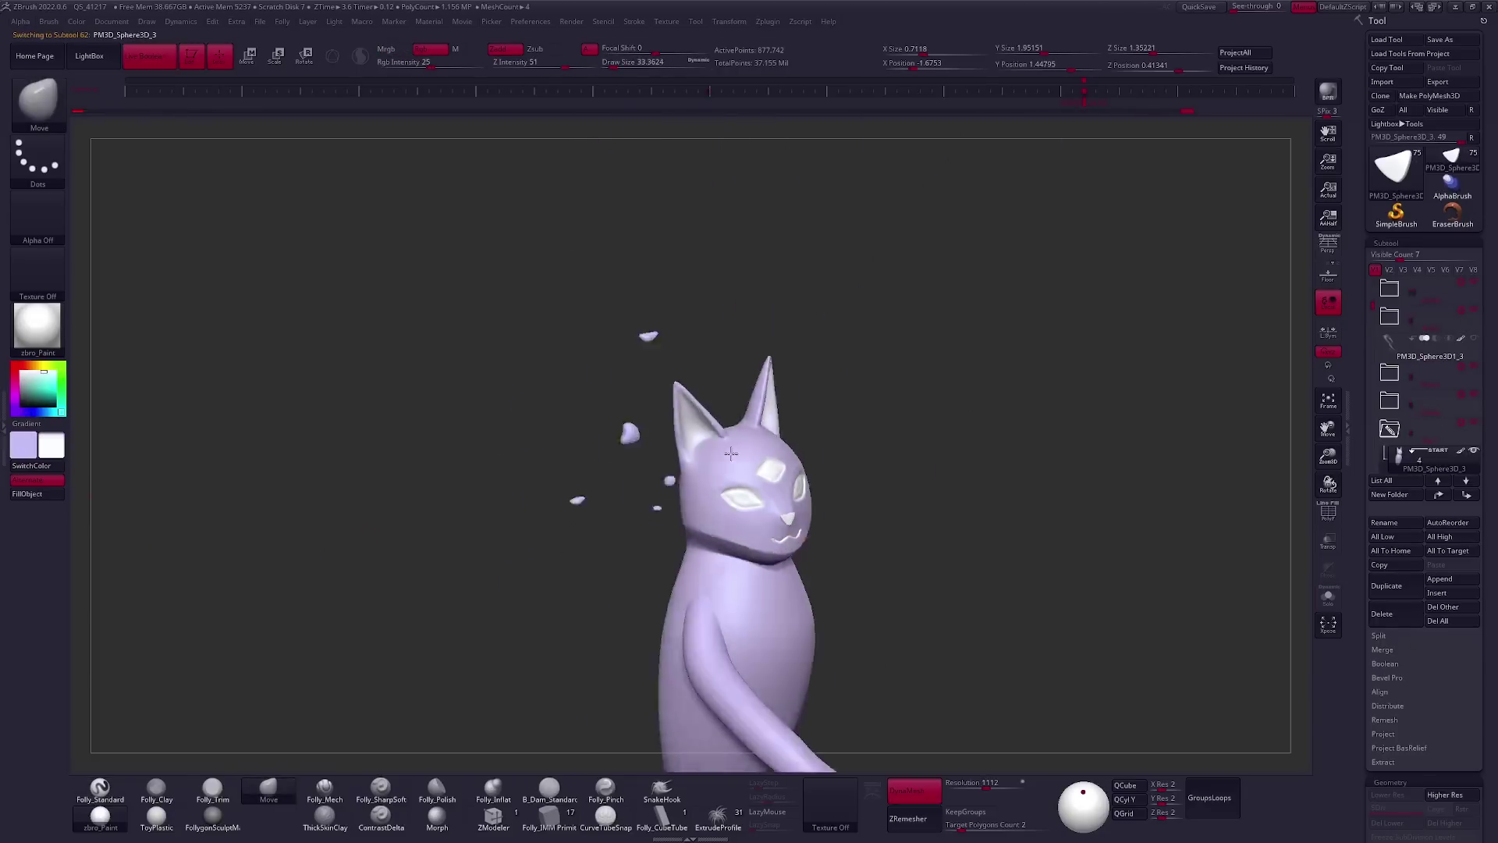
Carve recesses into both eyes of the wavy-mouthed cat spirit with the Folly_Clay brush
mouse_move(859, 447)
mouse_down()
mouse_move(986, 437)
mouse_move(959, 452)
mouse_up()
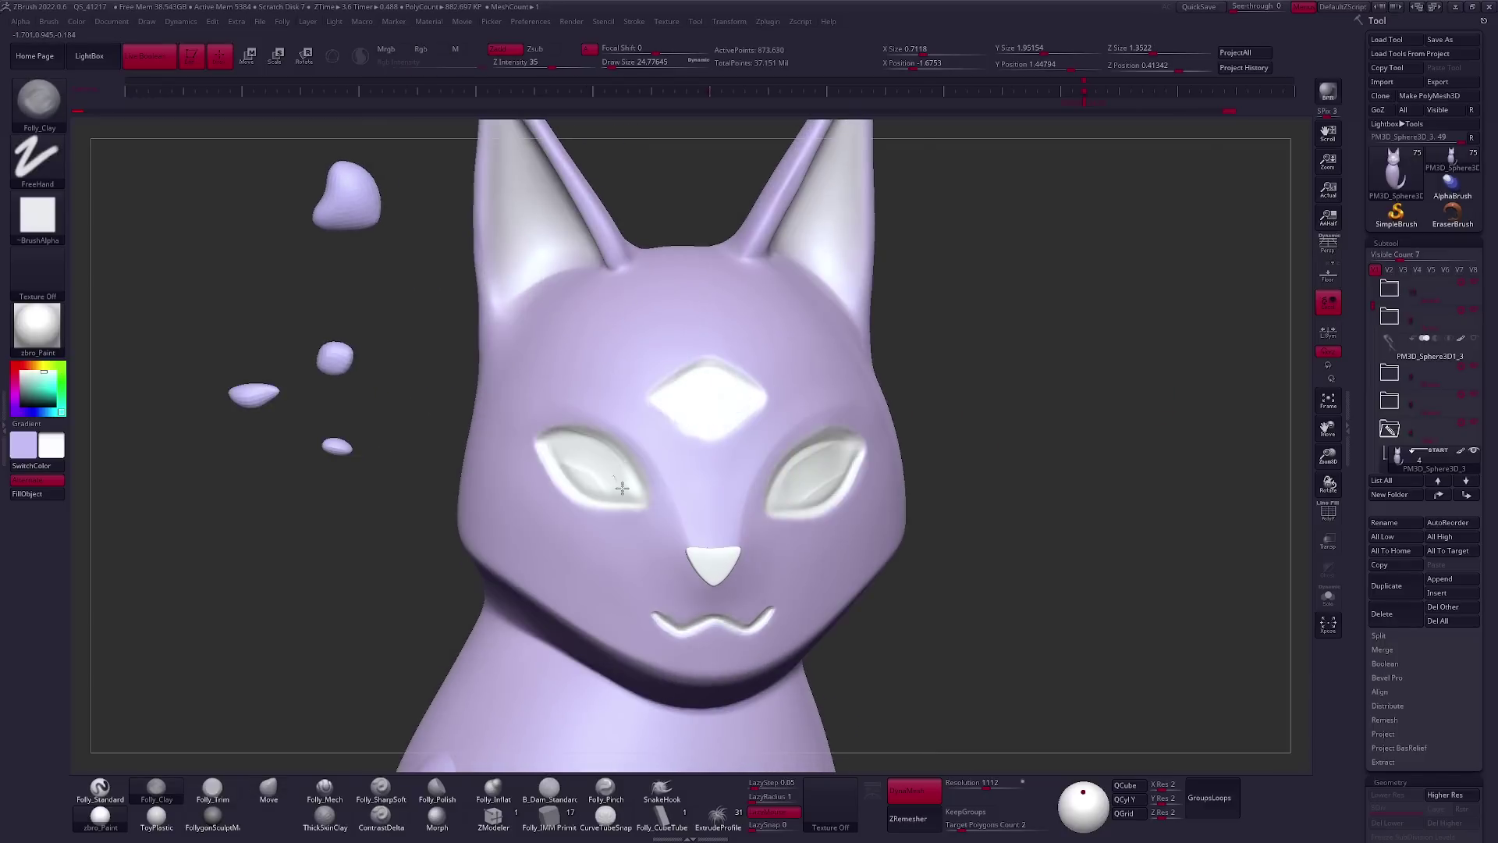
mouse_move(622, 488)
mouse_down()
mouse_move(829, 494)
mouse_move(820, 487)
mouse_up()
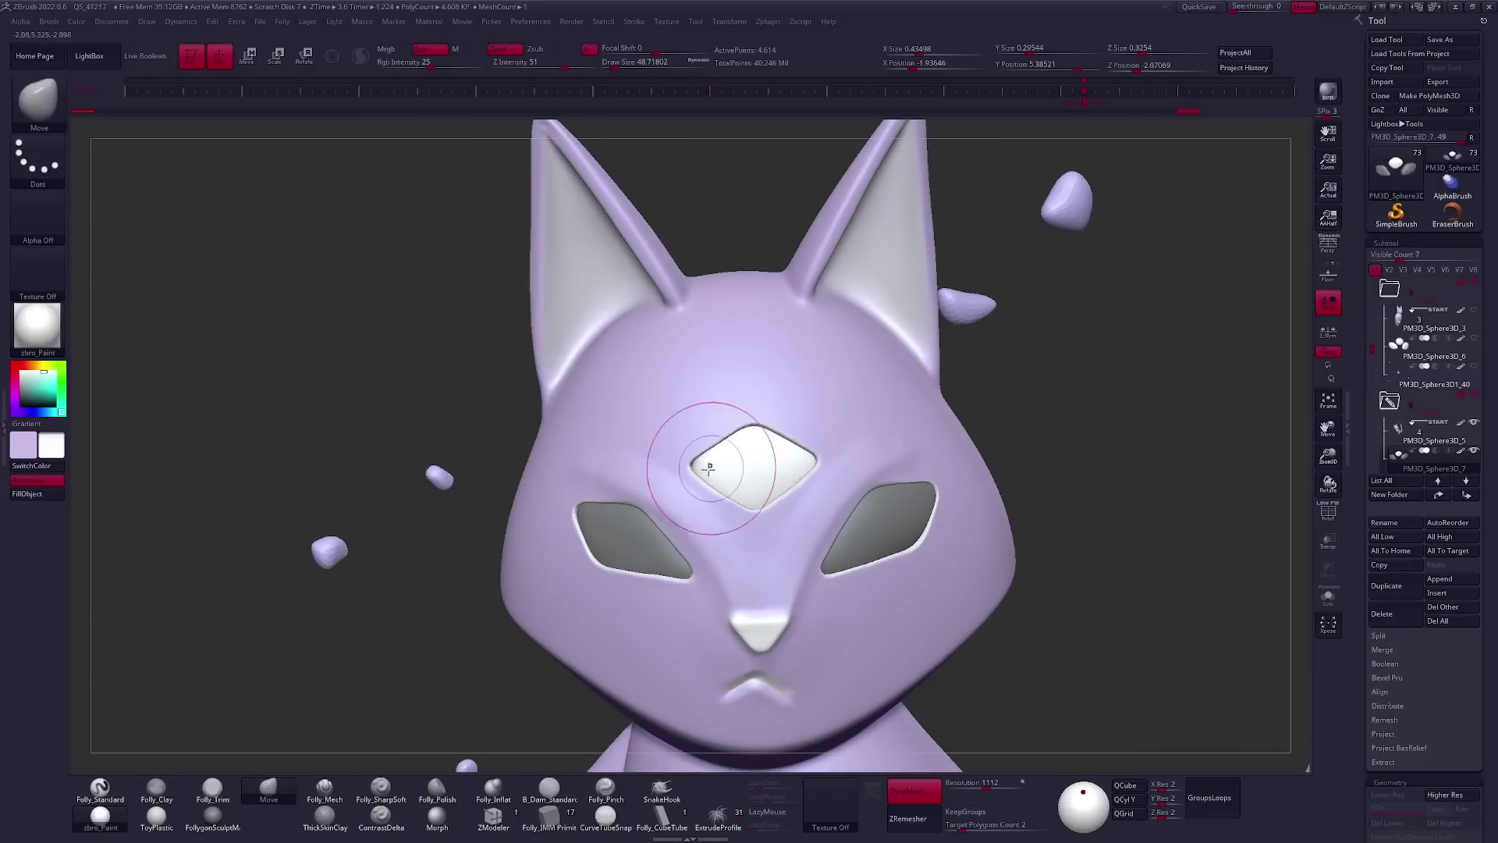
Adjust the white forehead diamond and eye inlays to fit the frowning cat spirit's face with the Move brush
drag(709, 467, 788, 507)
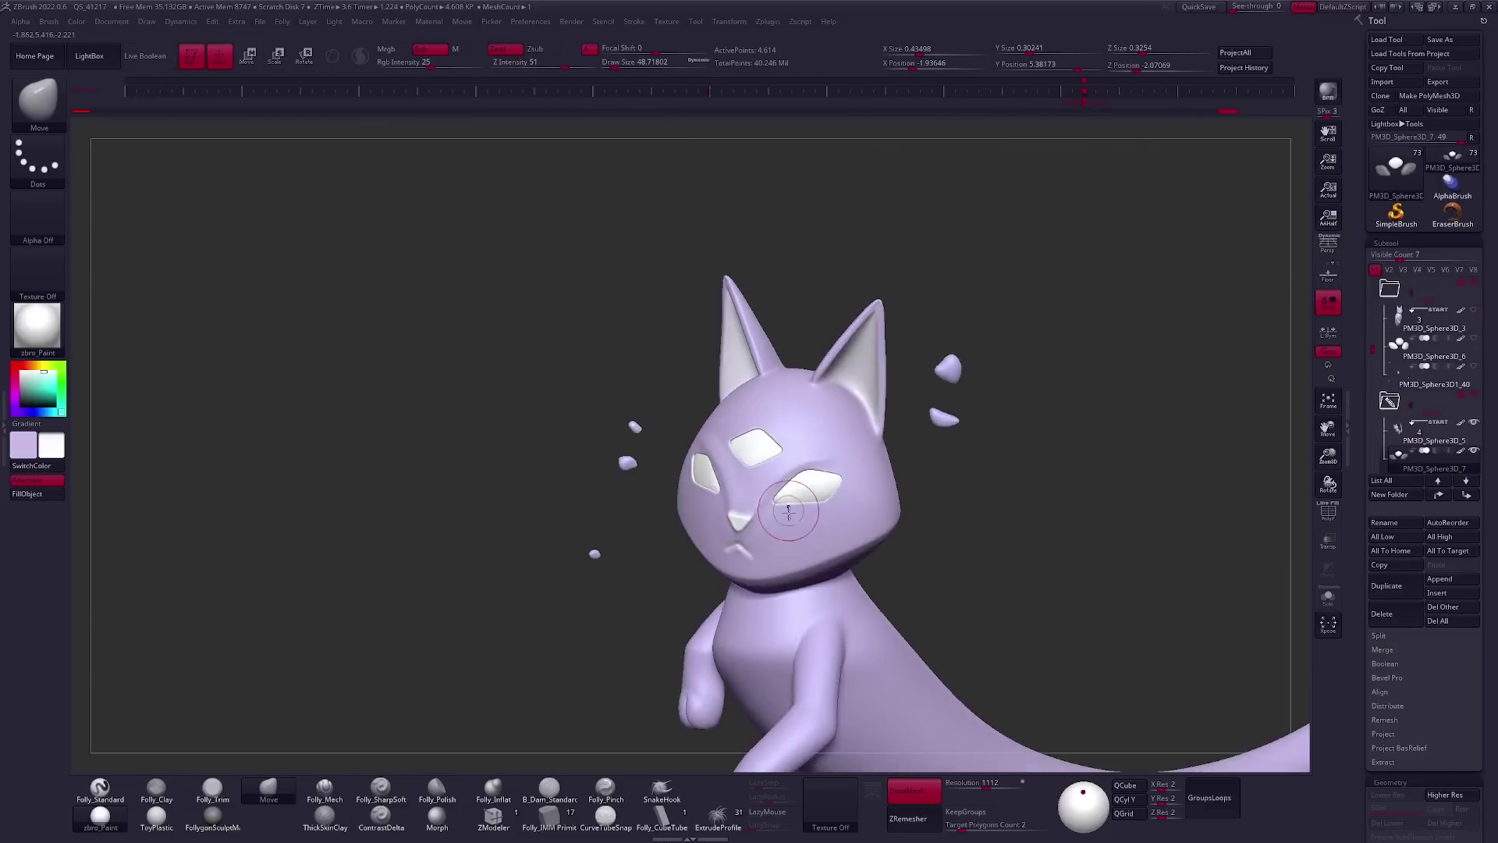
drag(787, 511, 702, 531)
key(space)
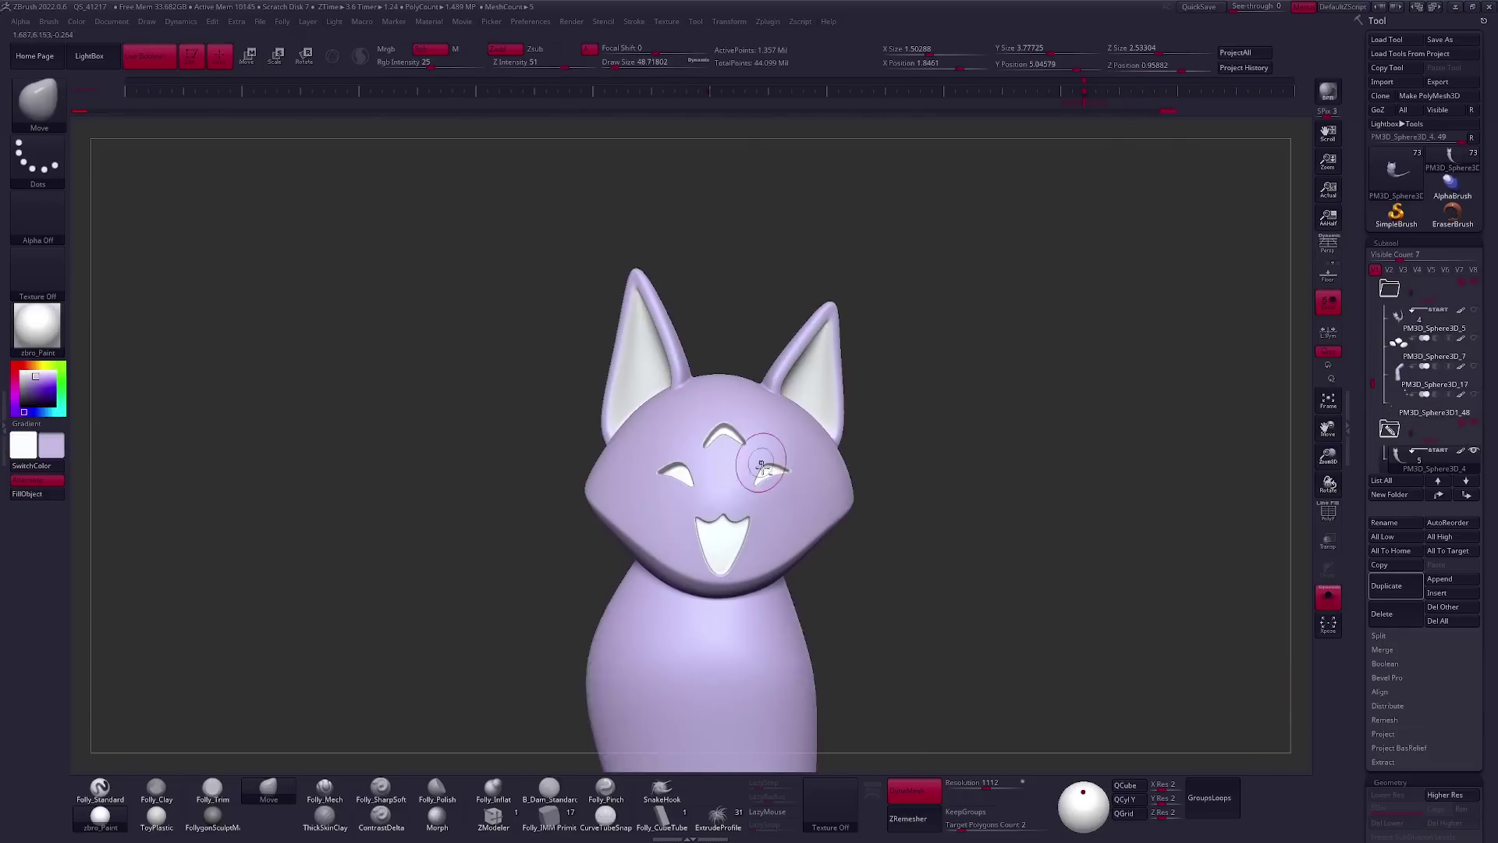